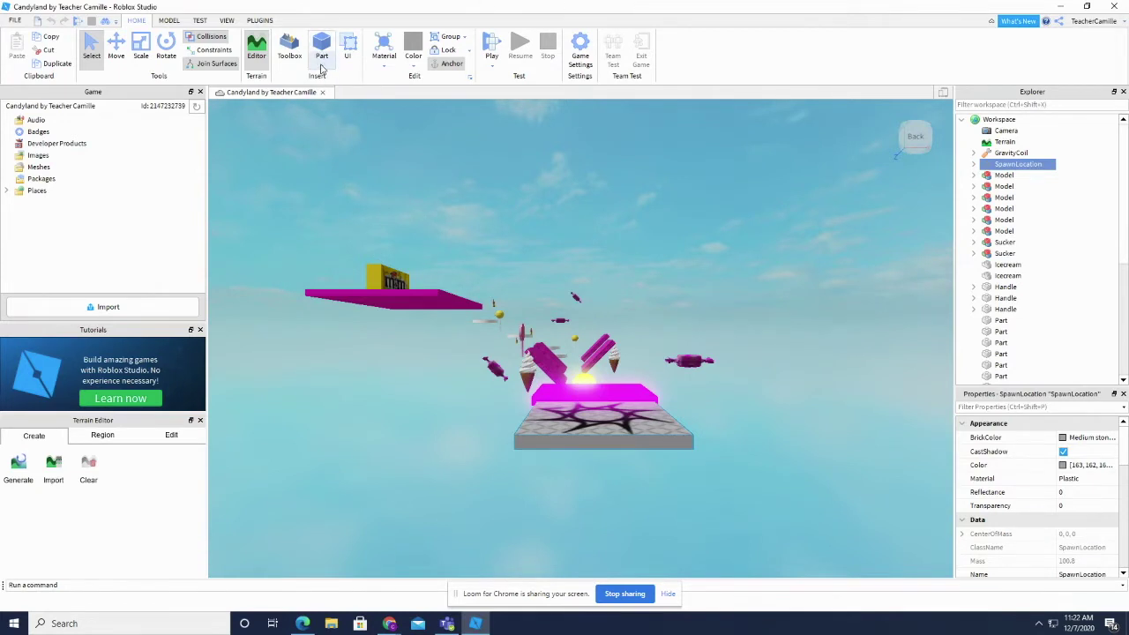
Examine the available part shapes and the Move, Scale and Rotate handles on the spawn location and pink platforms
{"action": "left_click", "coordinate": [322, 67]}
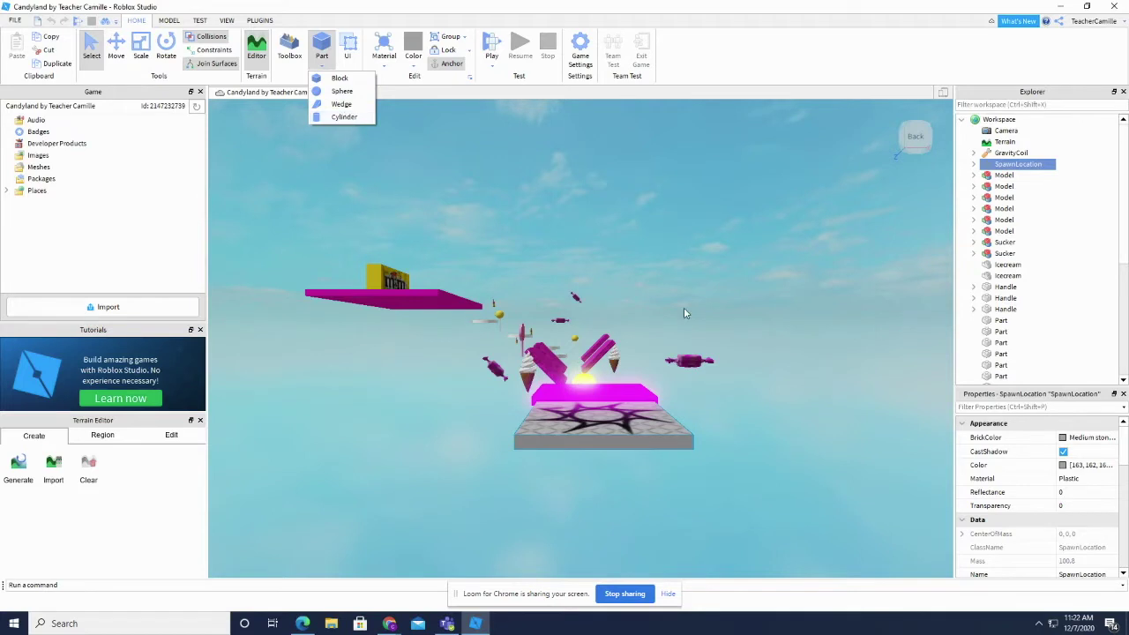
{"action": "left_click", "coordinate": [407, 104]}
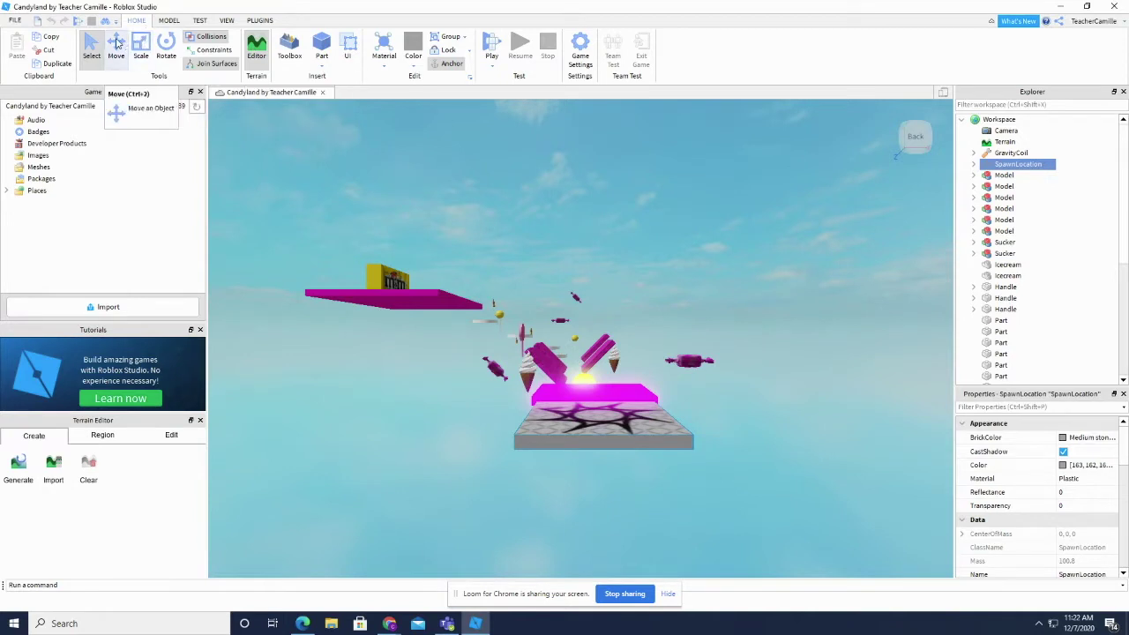
{"action": "left_click", "coordinate": [117, 44]}
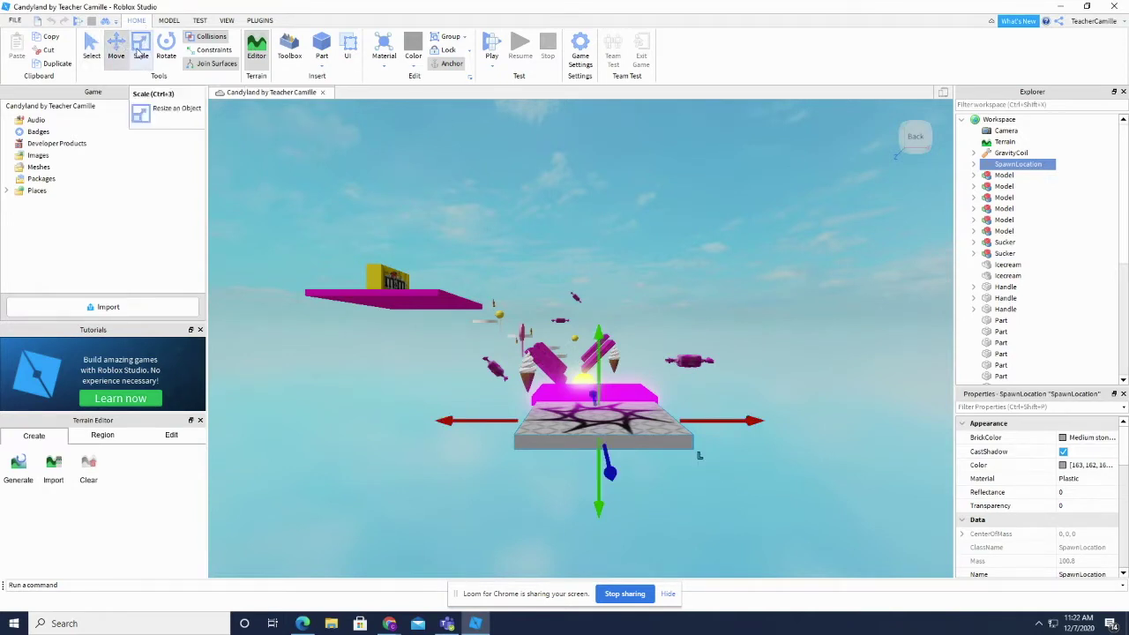
{"action": "left_click", "coordinate": [139, 52]}
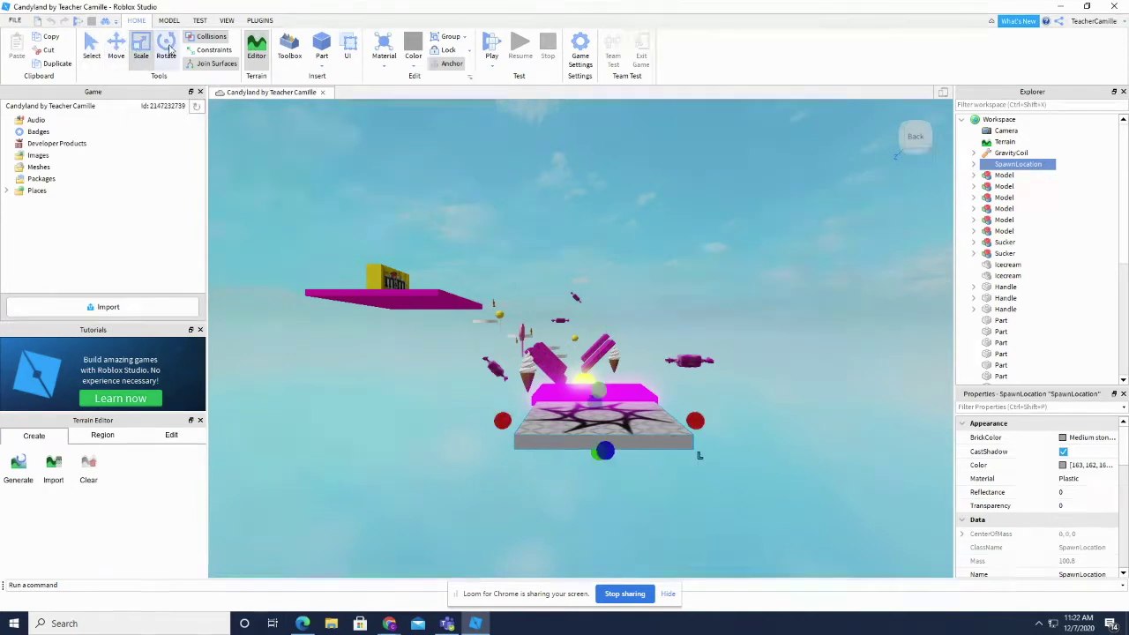
{"action": "left_click", "coordinate": [168, 49]}
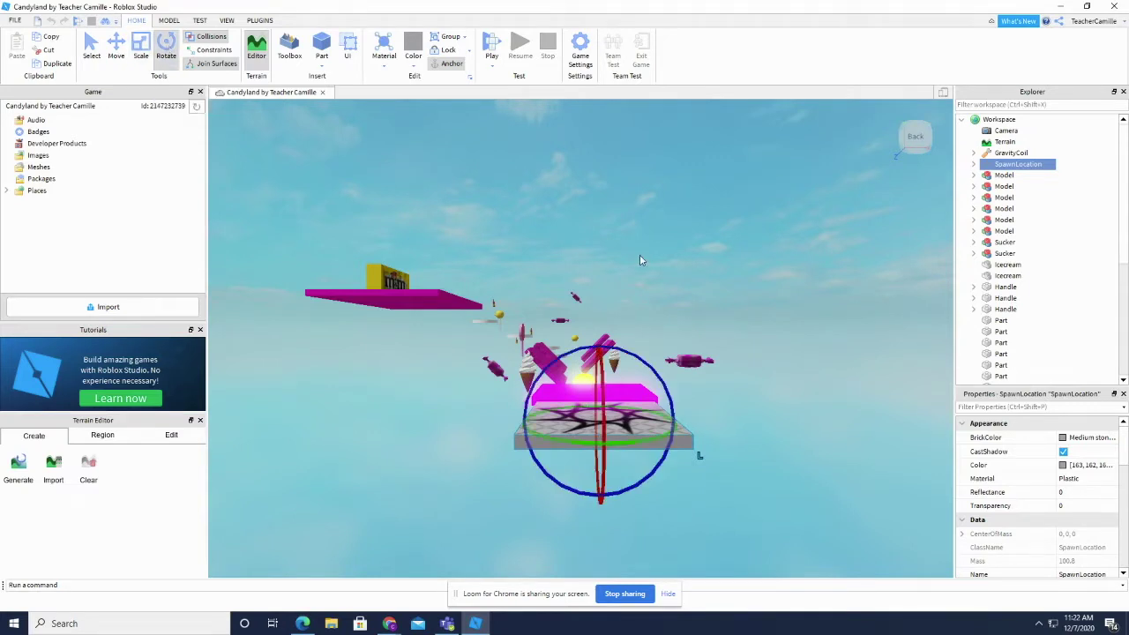
{"action": "left_click", "coordinate": [617, 393]}
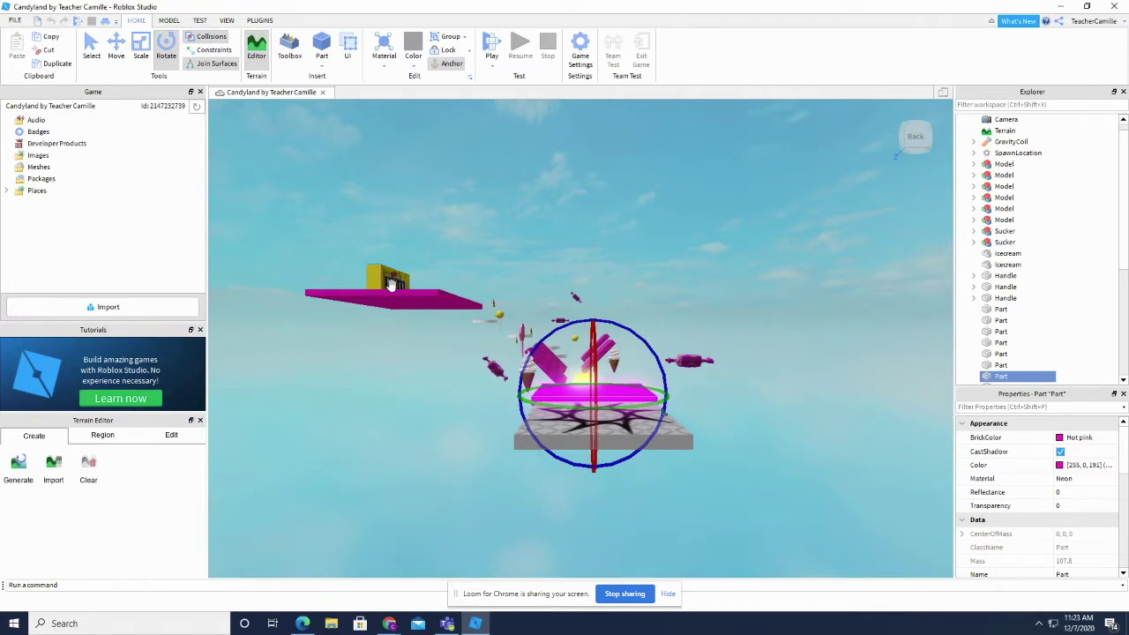
{"action": "left_click", "coordinate": [413, 300]}
{"action": "left_click", "coordinate": [610, 260]}
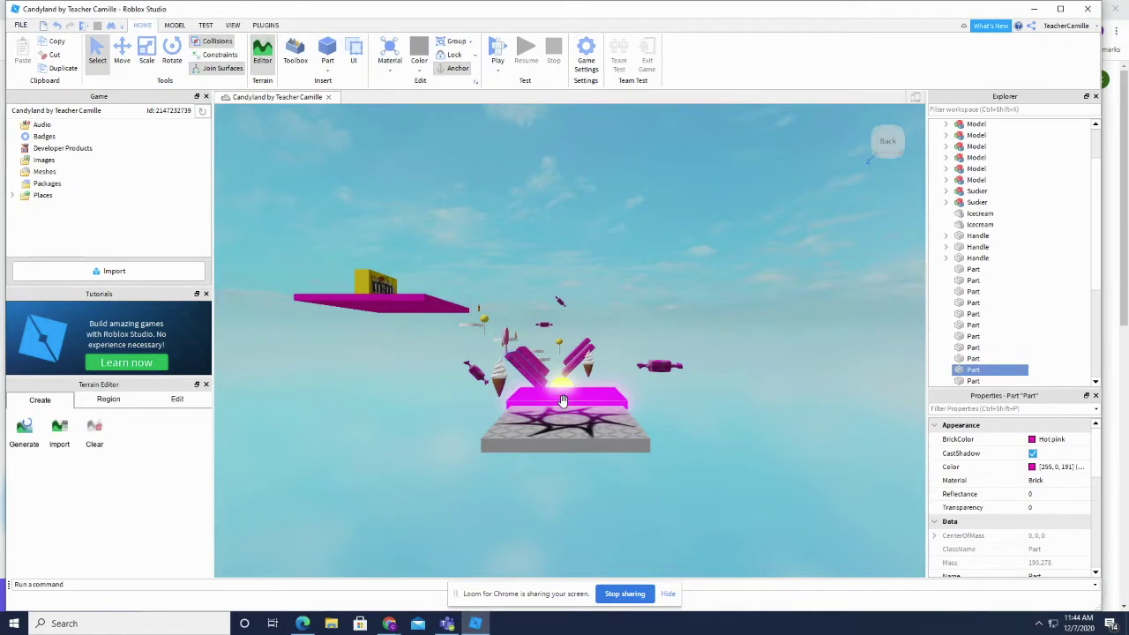
Add a Script to the glowing hot pink Neon part directly above the spawn location
{"action": "left_click", "coordinate": [591, 398]}
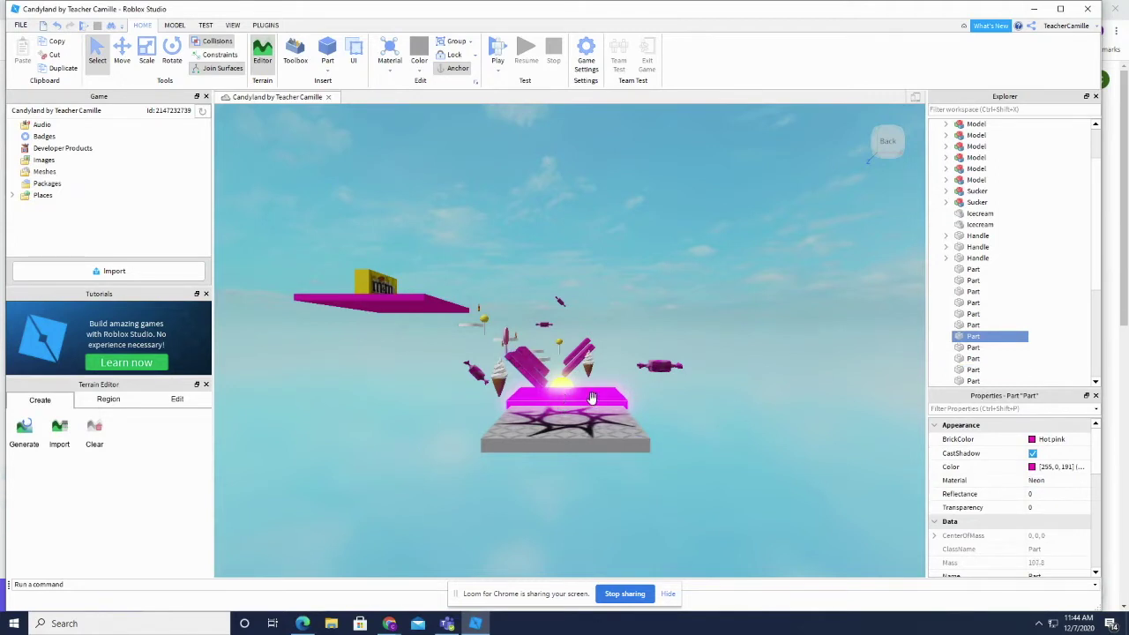
{"action": "left_click", "coordinate": [99, 52]}
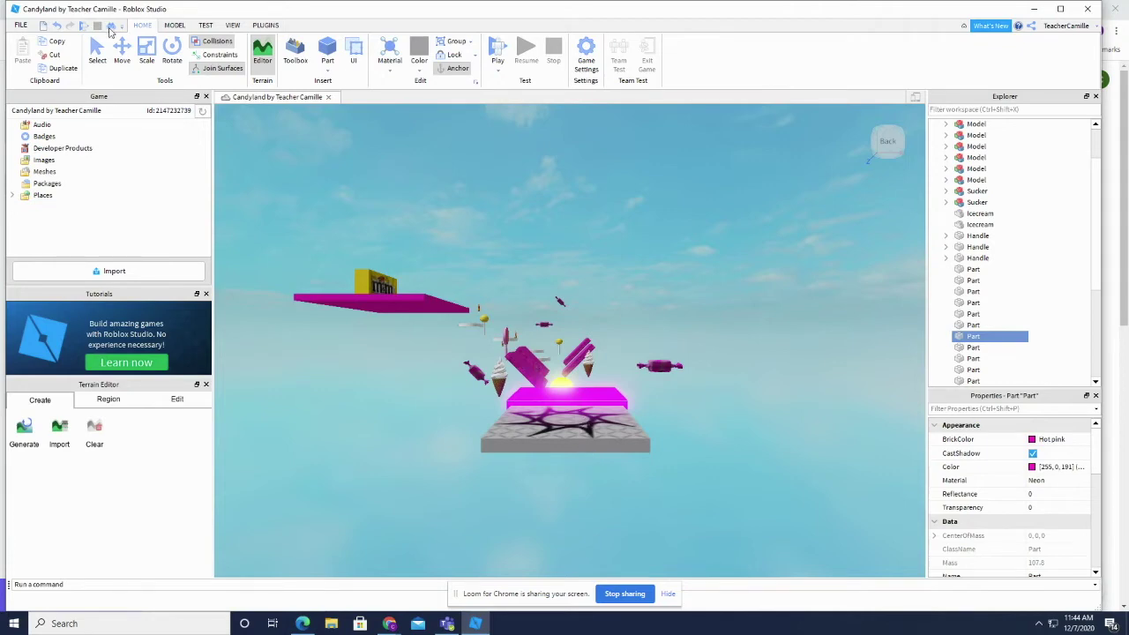
{"action": "left_click", "coordinate": [97, 53]}
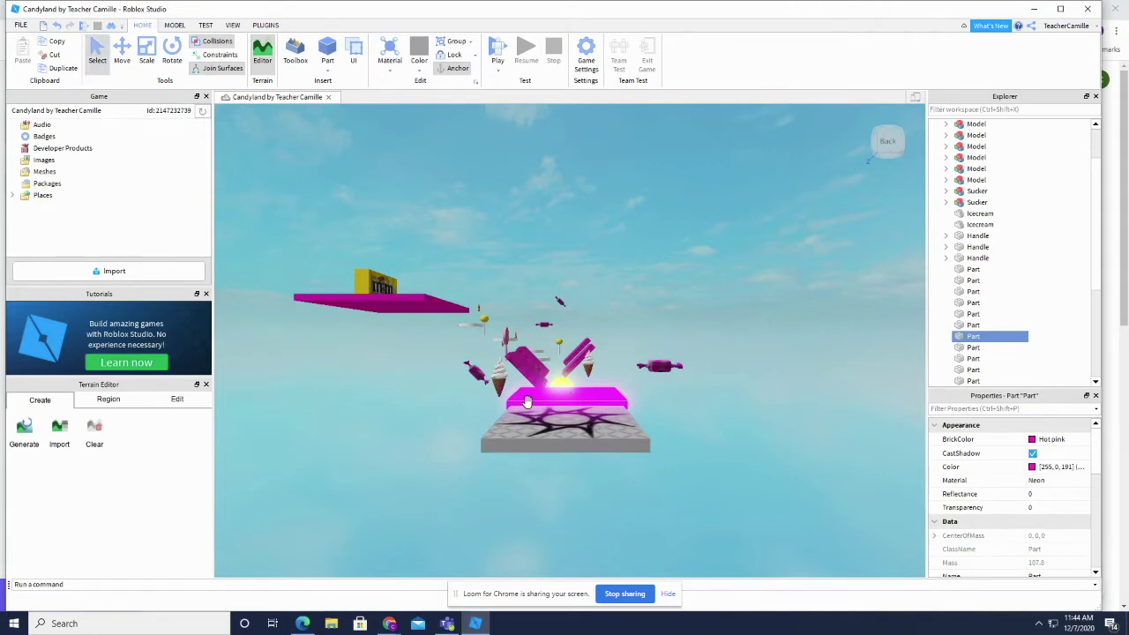
{"action": "left_click", "coordinate": [580, 421]}
{"action": "left_click", "coordinate": [540, 363]}
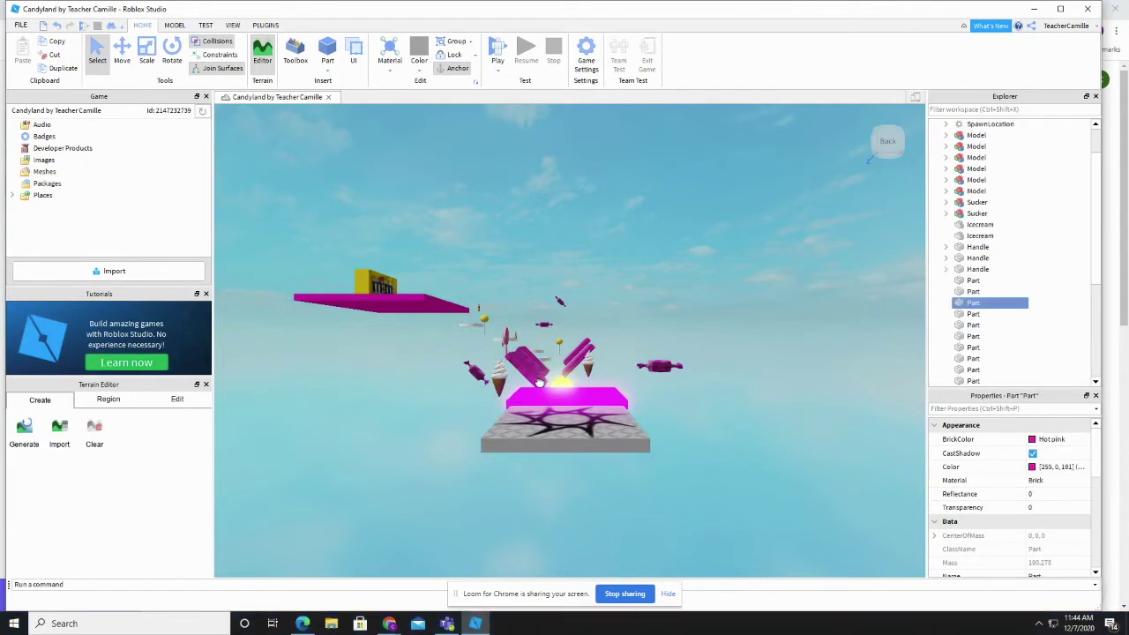
{"action": "left_click", "coordinate": [544, 403]}
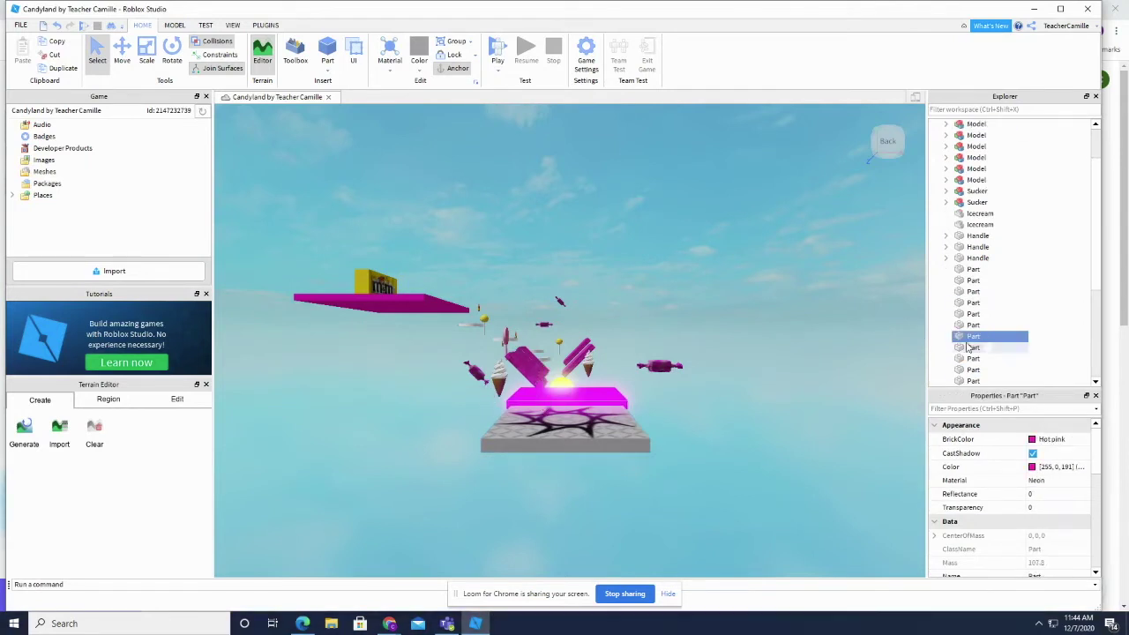
{"action": "scroll", "coordinate": [977, 290], "scroll_direction": "up", "scroll_amount": 1}
{"action": "scroll", "coordinate": [983, 317], "scroll_direction": "down", "scroll_amount": 3}
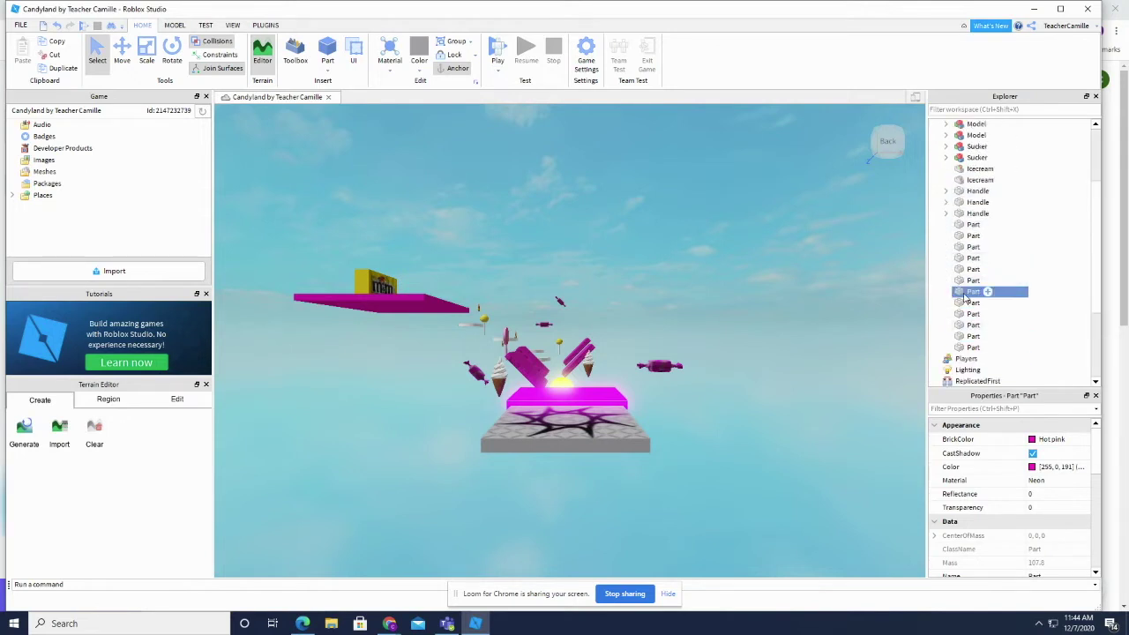
{"action": "left_click_drag", "start_coordinate": [965, 297], "coordinate": [976, 294]}
{"action": "left_click_drag", "start_coordinate": [956, 291], "coordinate": [994, 294]}
{"action": "left_click", "coordinate": [988, 291]}
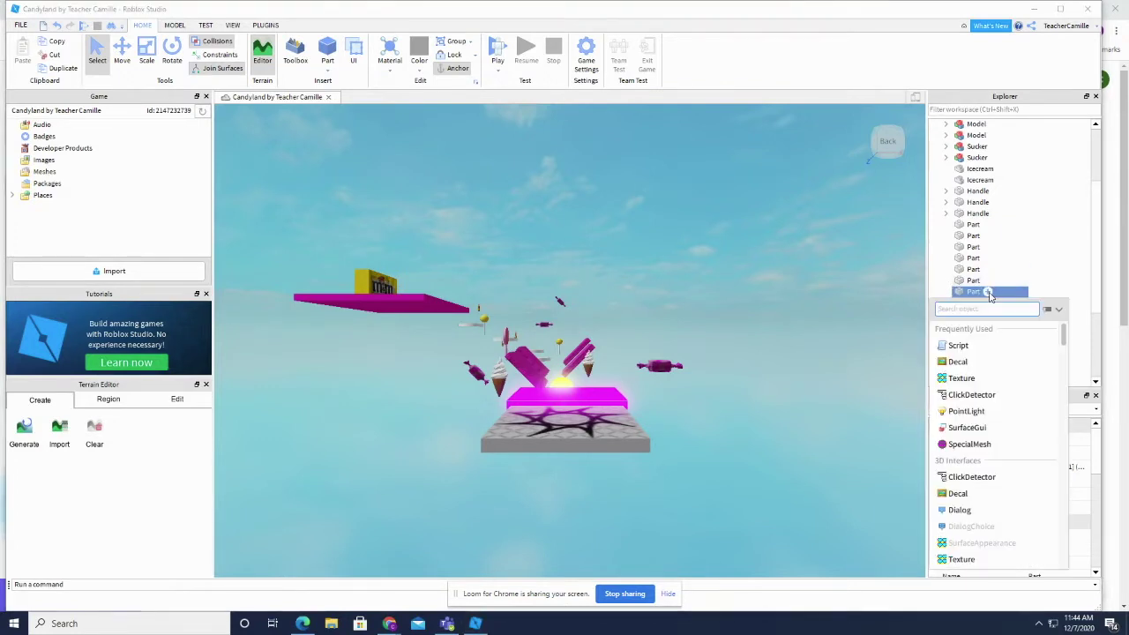
{"action": "left_click", "coordinate": [958, 346]}
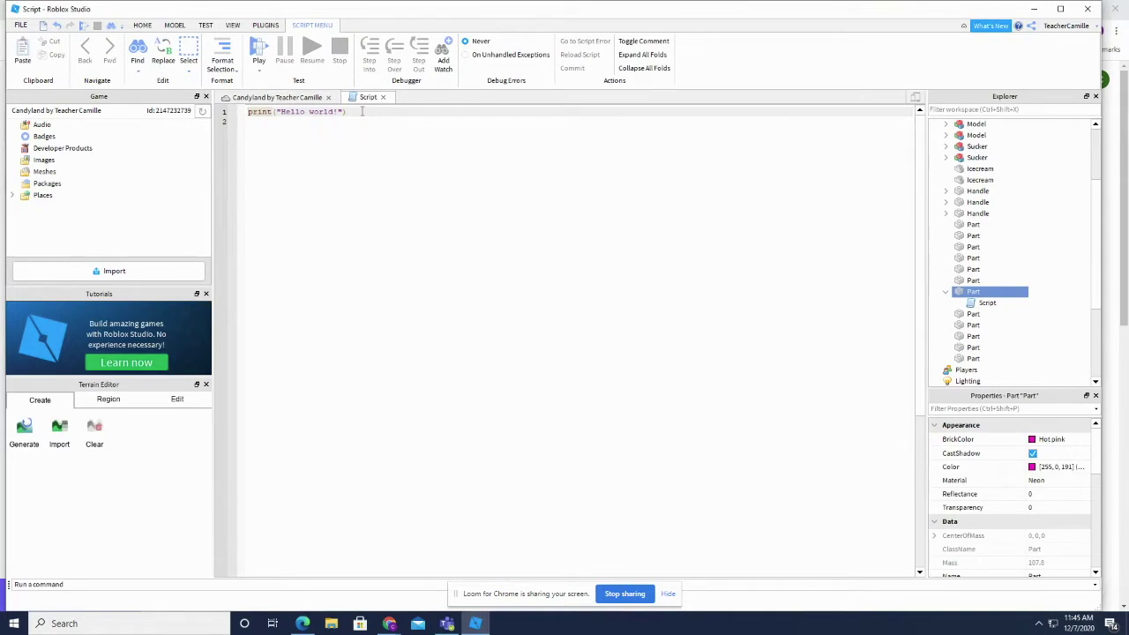
Replace the script's default print line with local brick = script.Parent
{"action": "left_click_drag", "start_coordinate": [364, 112], "coordinate": [240, 112]}
{"action": "key", "text": "BackSpace"}
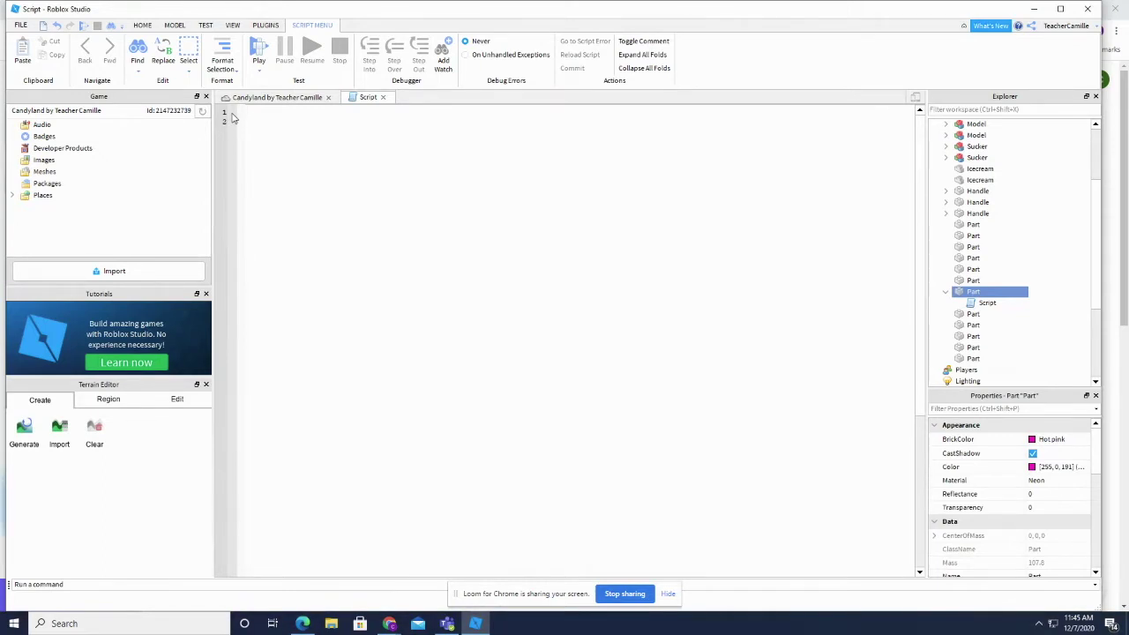
{"action": "type", "text": "lo"}
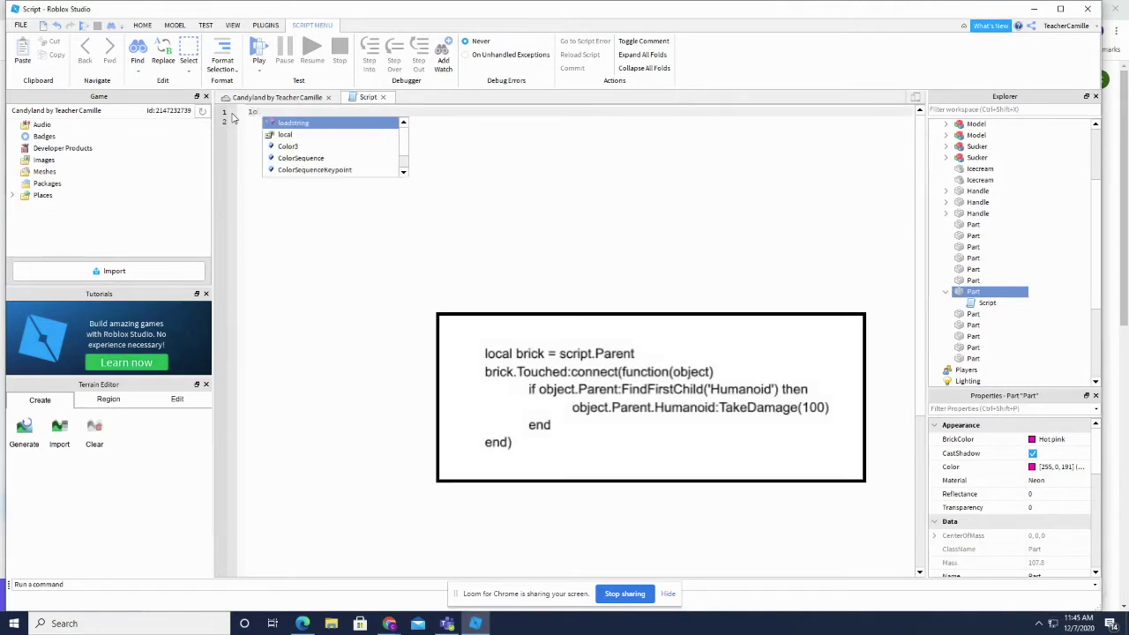
{"action": "type", "text": "cal "}
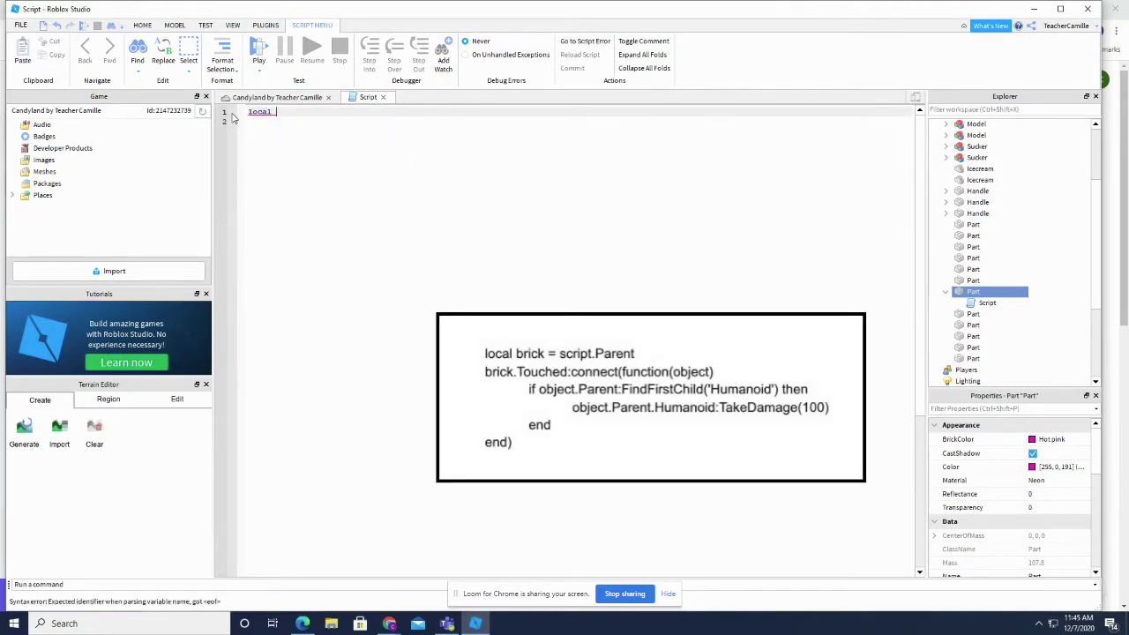
{"action": "type", "text": "brick"}
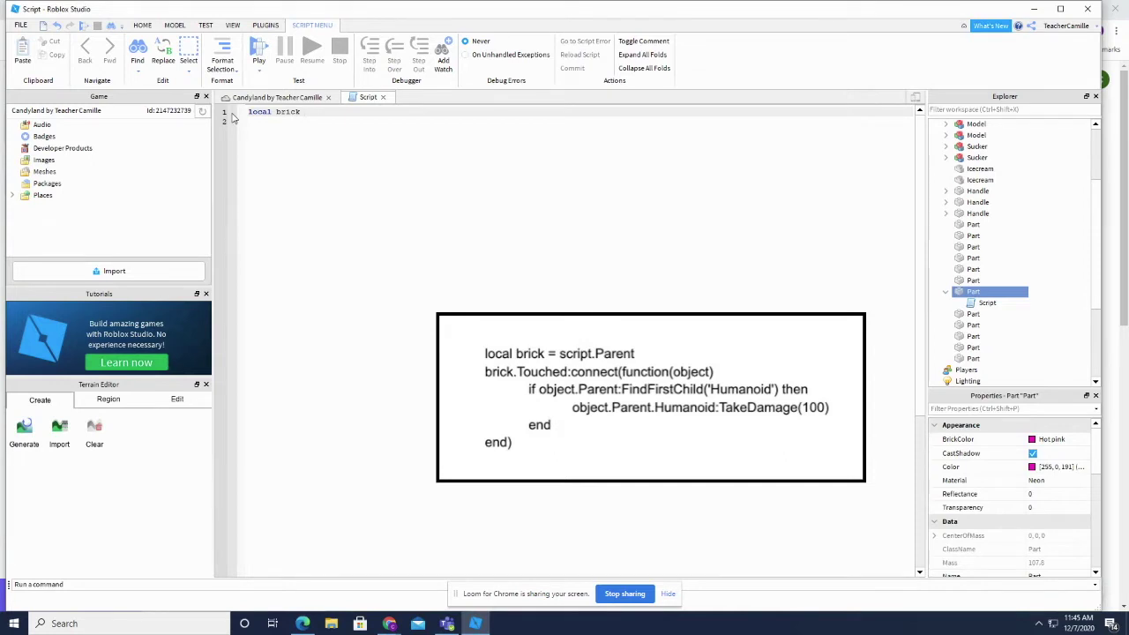
{"action": "type", "text": "="}
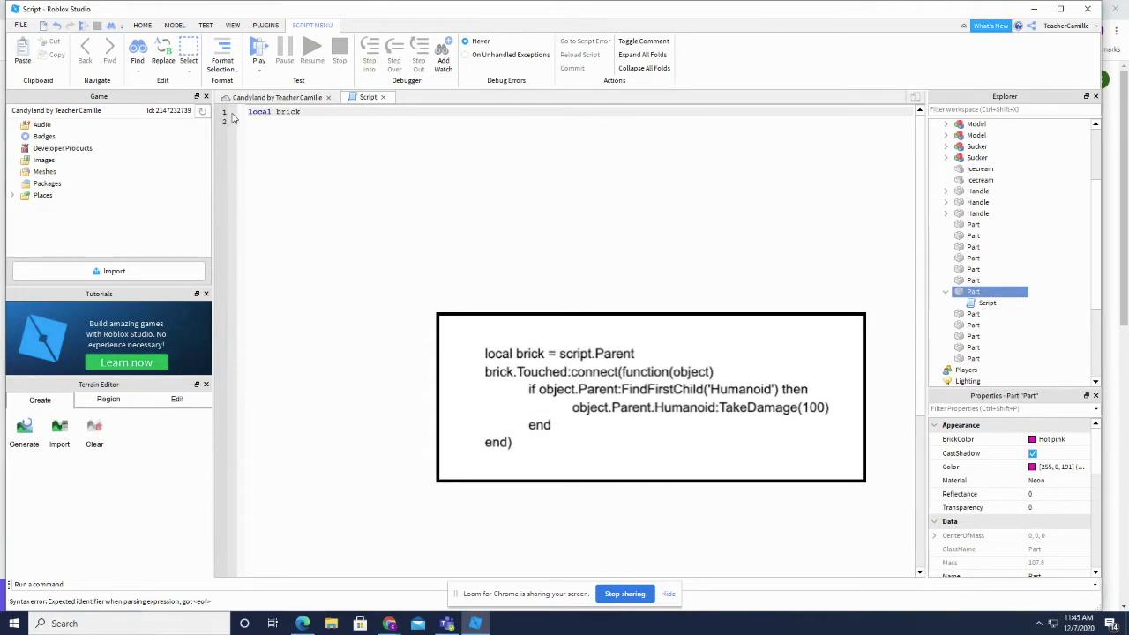
{"action": "type", "text": "sc"}
{"action": "key", "text": "Tab"}
{"action": "type", "text": ".Par"}
{"action": "key", "text": "Tab"}
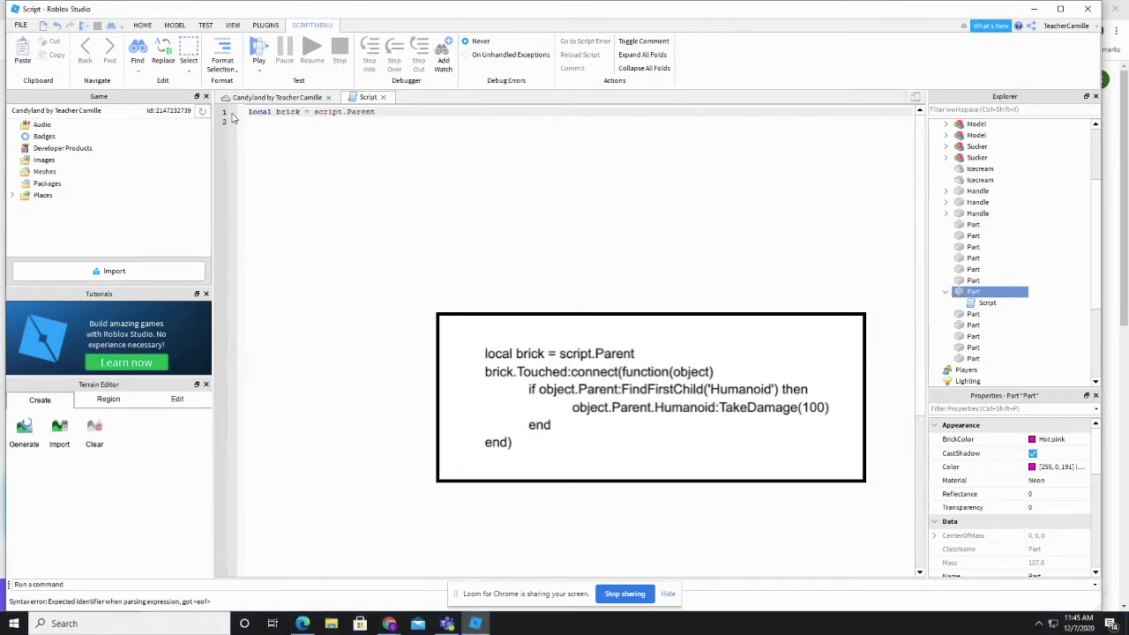
Add a touch handler on the second line, brick.Touched:connect(function(object), closed by end)
{"action": "key", "text": "Return"}
{"action": "type", "text": "bri"}
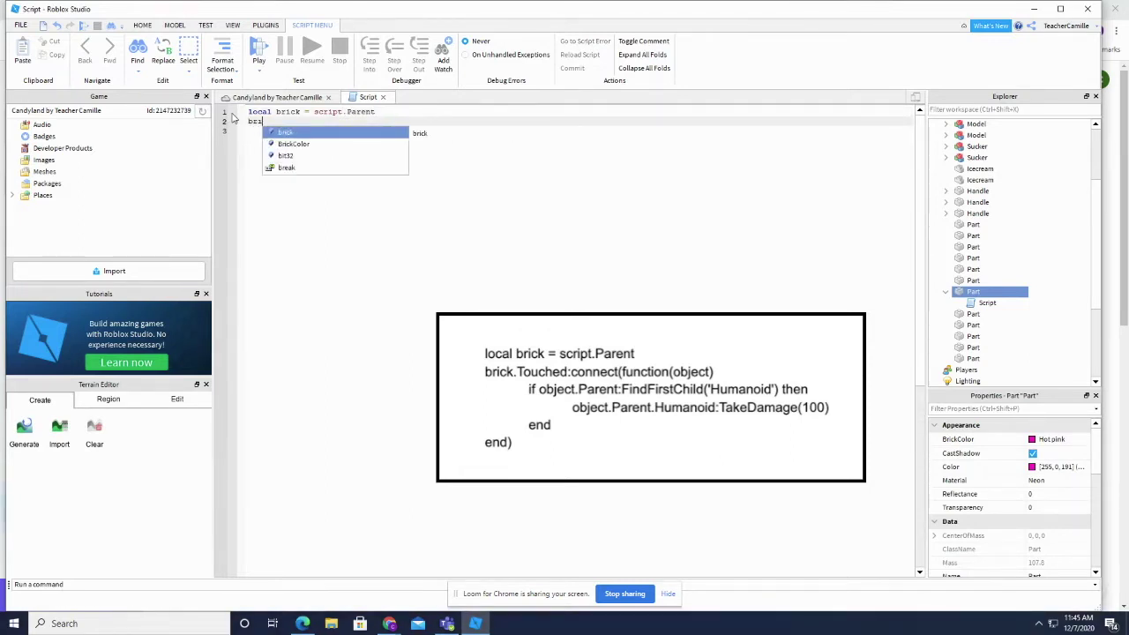
{"action": "type", "text": "ck.Touched"}
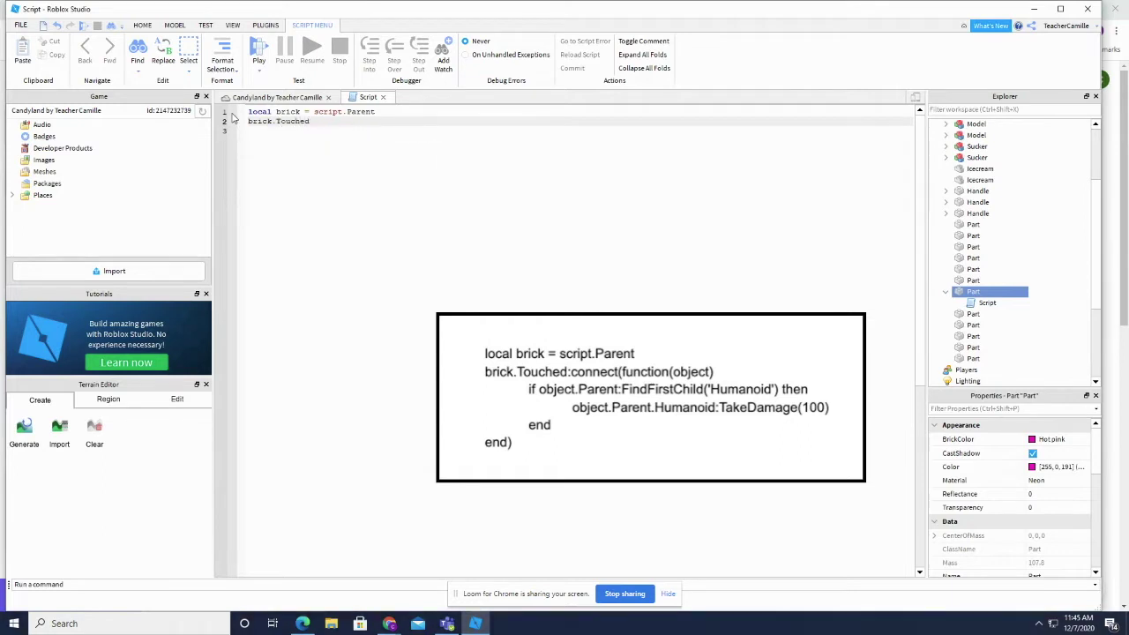
{"action": "type", "text": ":connect"}
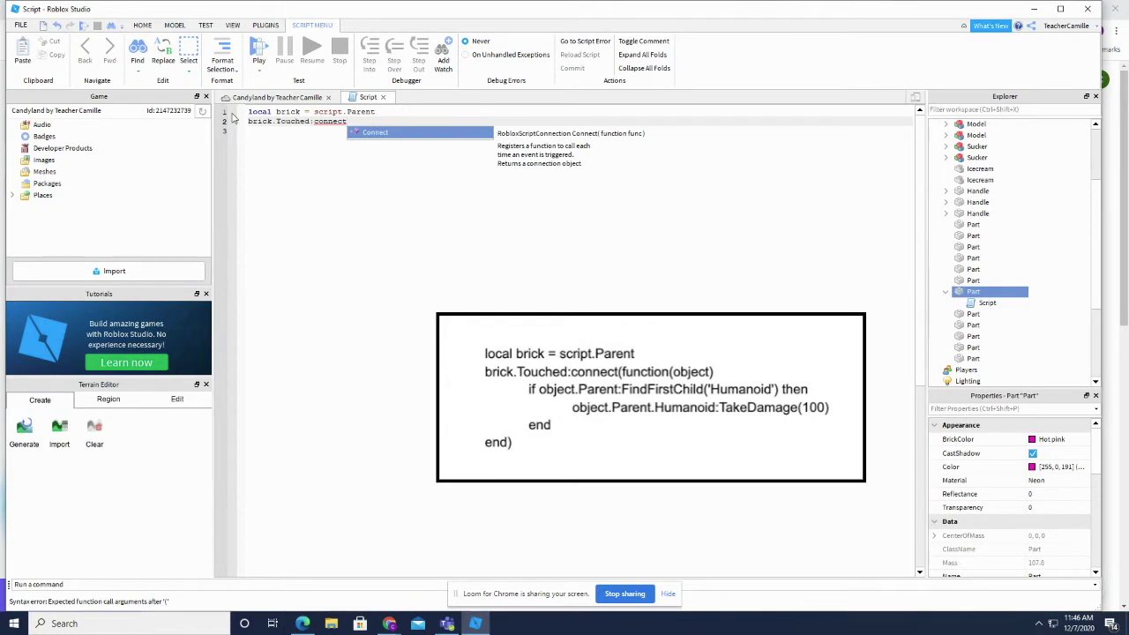
{"action": "type", "text": "("}
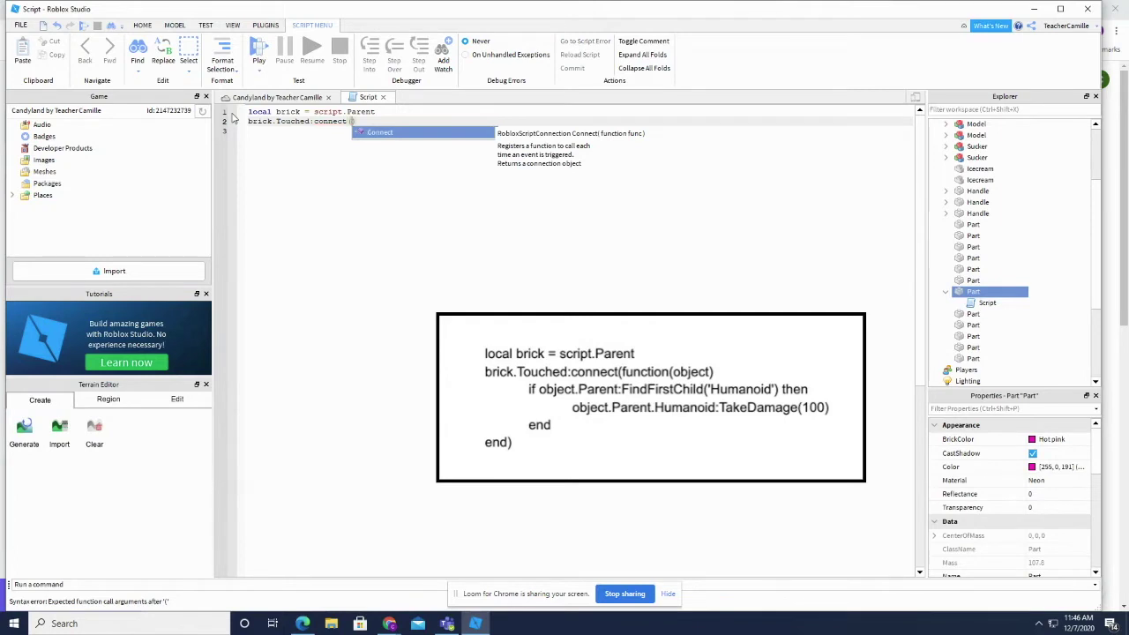
{"action": "type", "text": "function "}
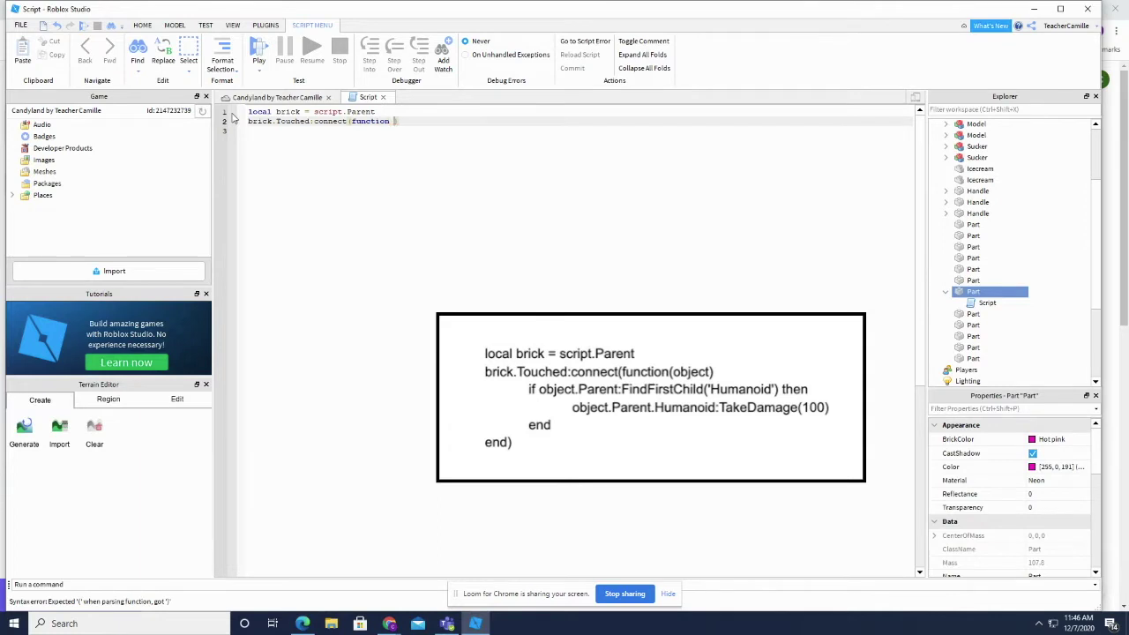
{"action": "type", "text": "(object"}
{"action": "key", "text": "BackSpace"}
{"action": "key", "text": "BackSpace"}
{"action": "key", "text": "BackSpace"}
{"action": "key", "text": "BackSpace"}
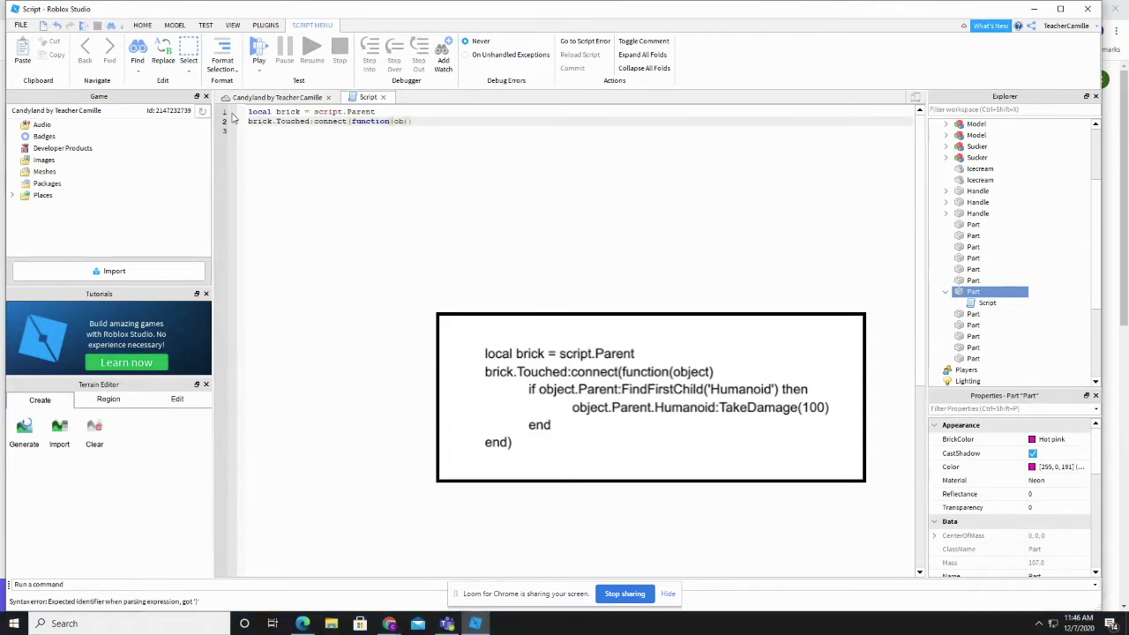
{"action": "type", "text": "ect"}
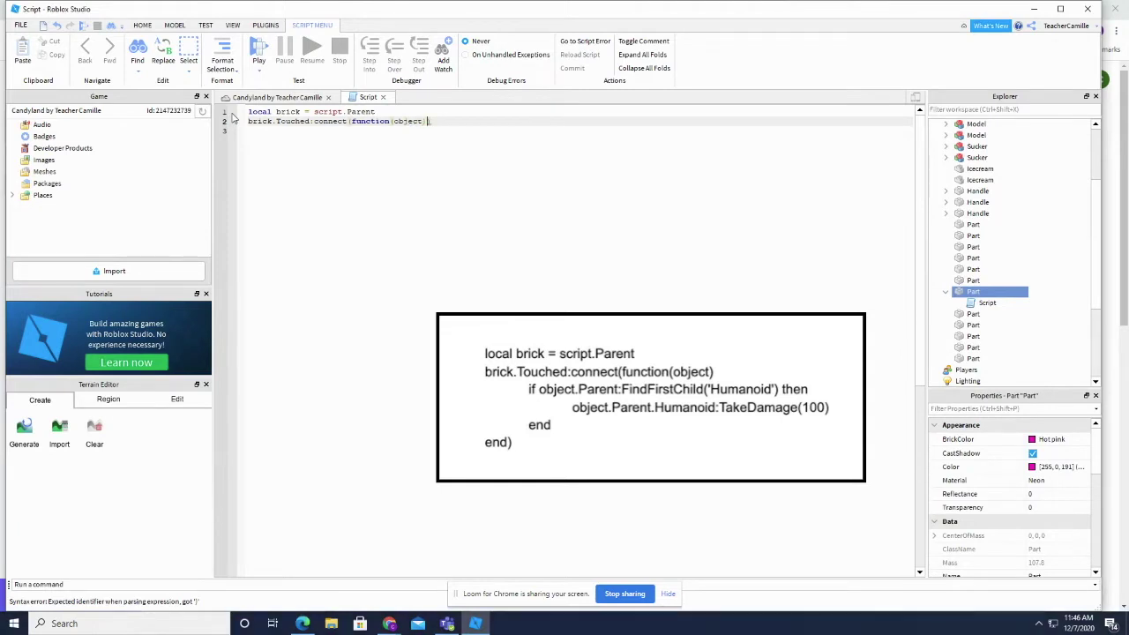
{"action": "key", "text": "Return"}
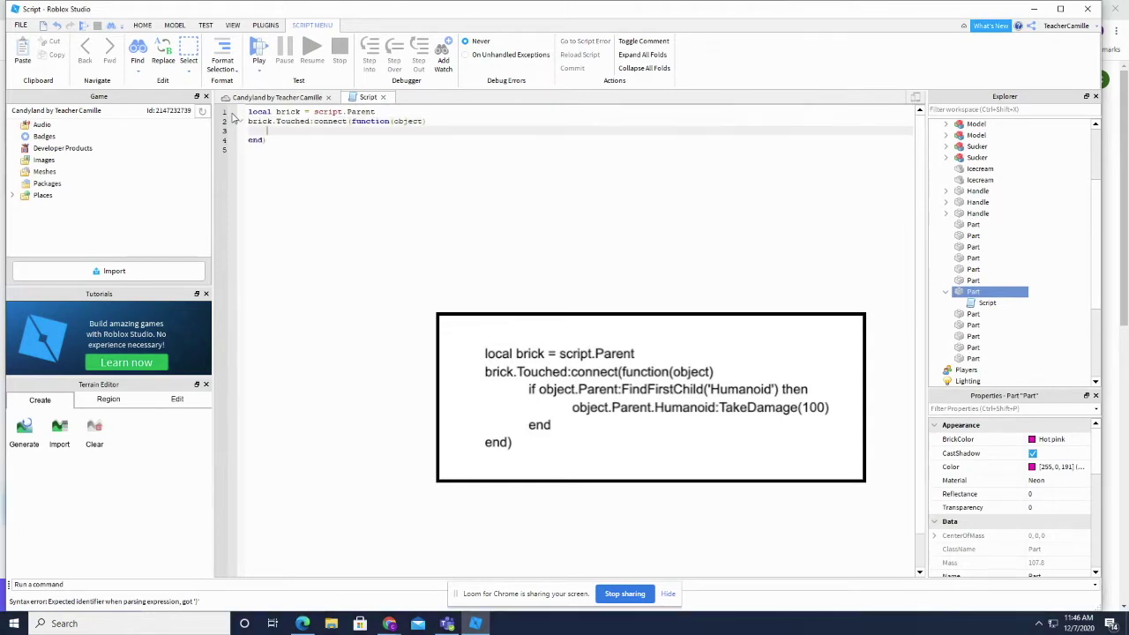
Add the condition if object.Parent:FindFirstChild('Humanoid') then inside the touch handler
{"action": "type", "text": "i"}
{"action": "key", "text": "BackSpace"}
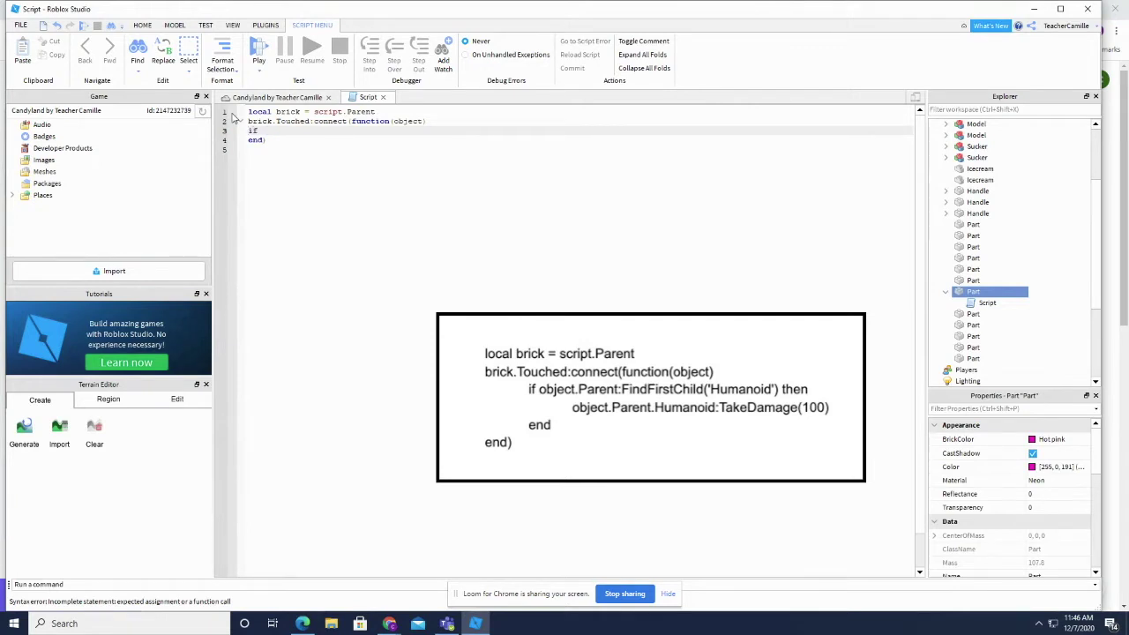
{"action": "type", "text": "if objec"}
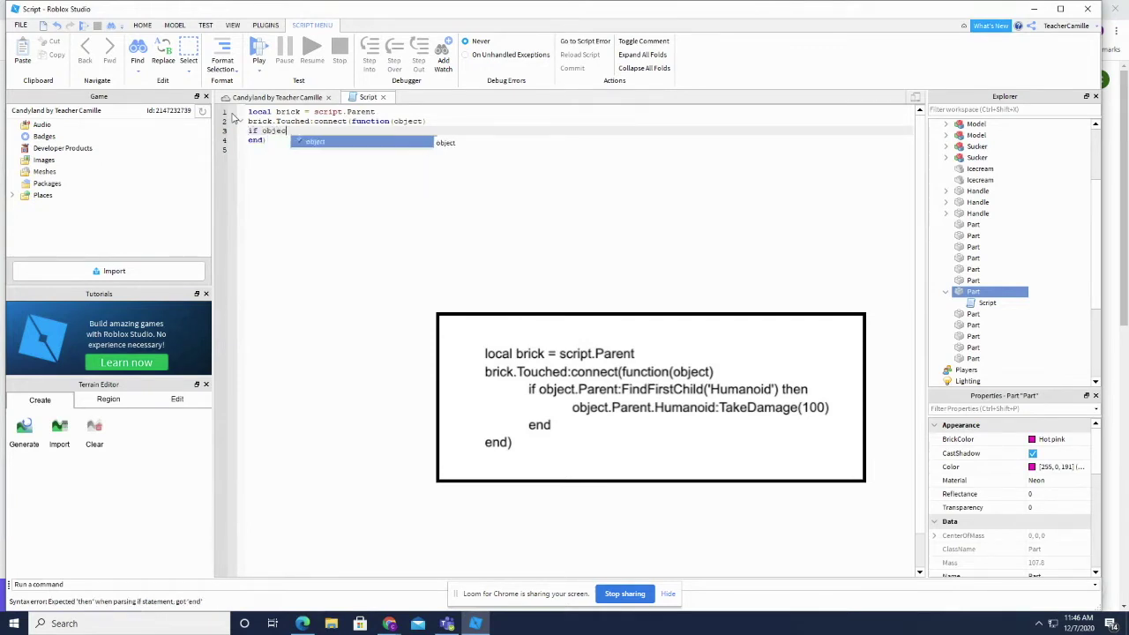
{"action": "type", "text": "t"}
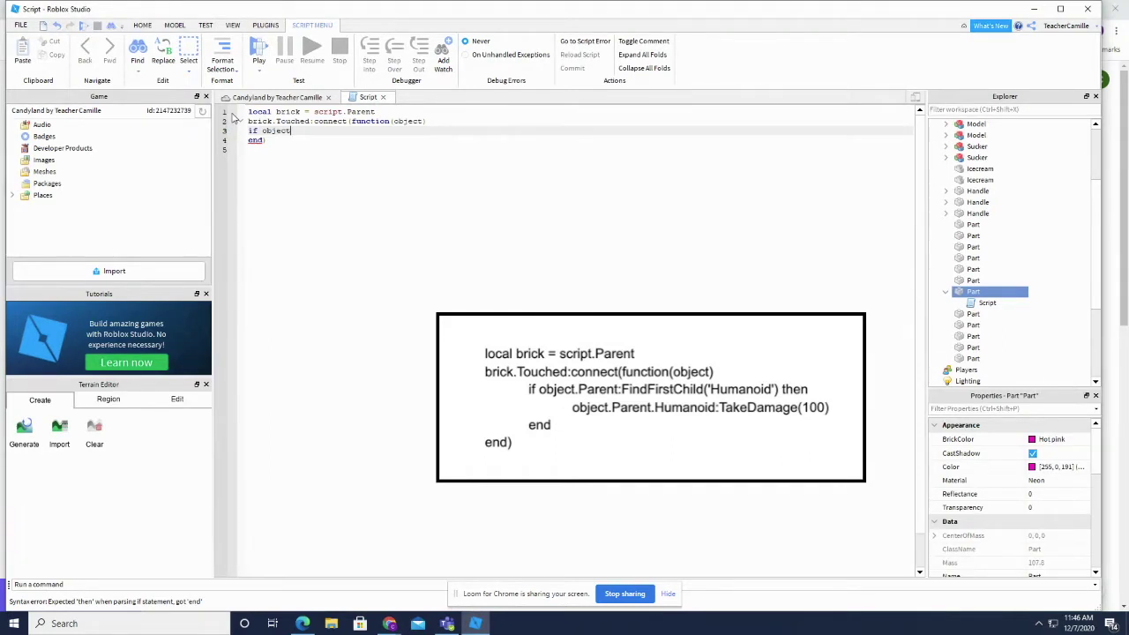
{"action": "type", "text": ".Parent:FindFirstChild"}
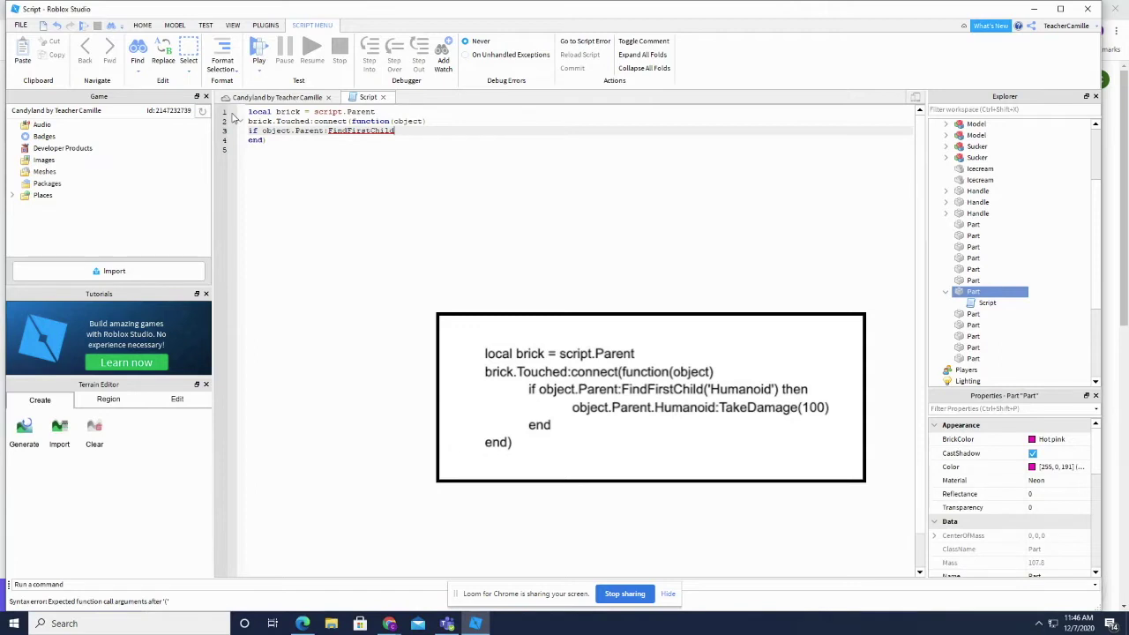
{"action": "type", "text": "('Hum"}
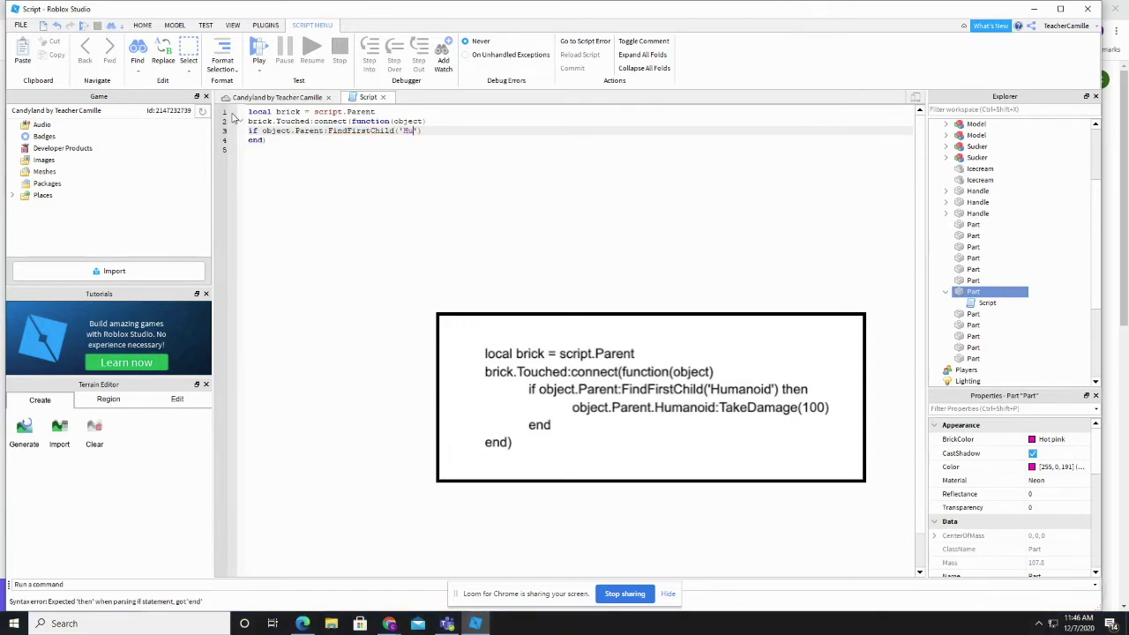
{"action": "type", "text": "anoid'"}
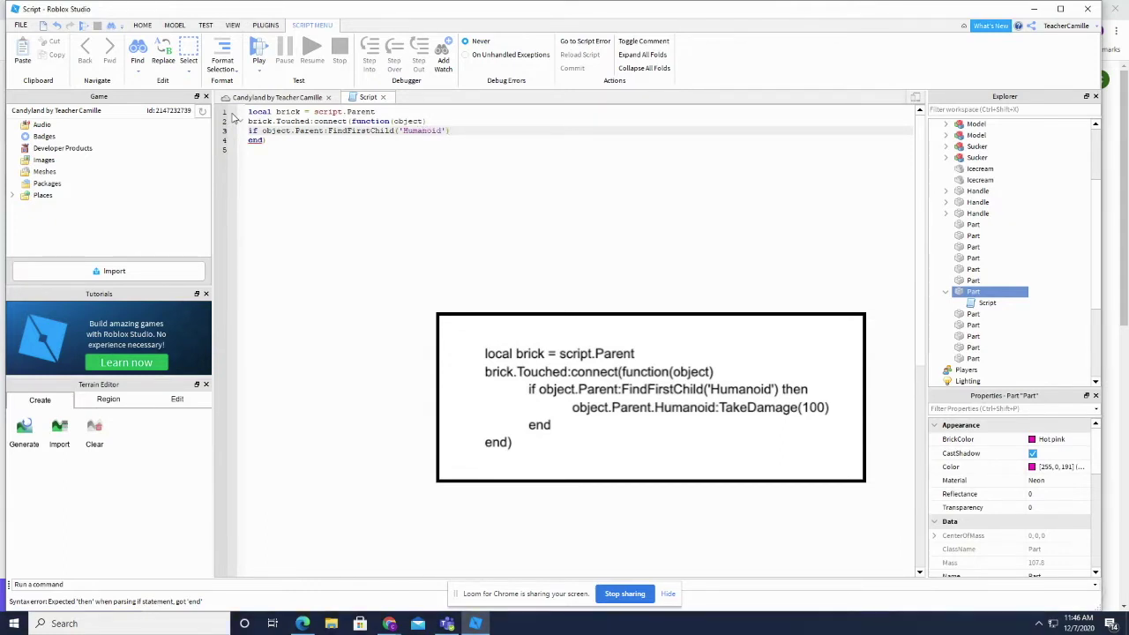
{"action": "type", "text": ") then"}
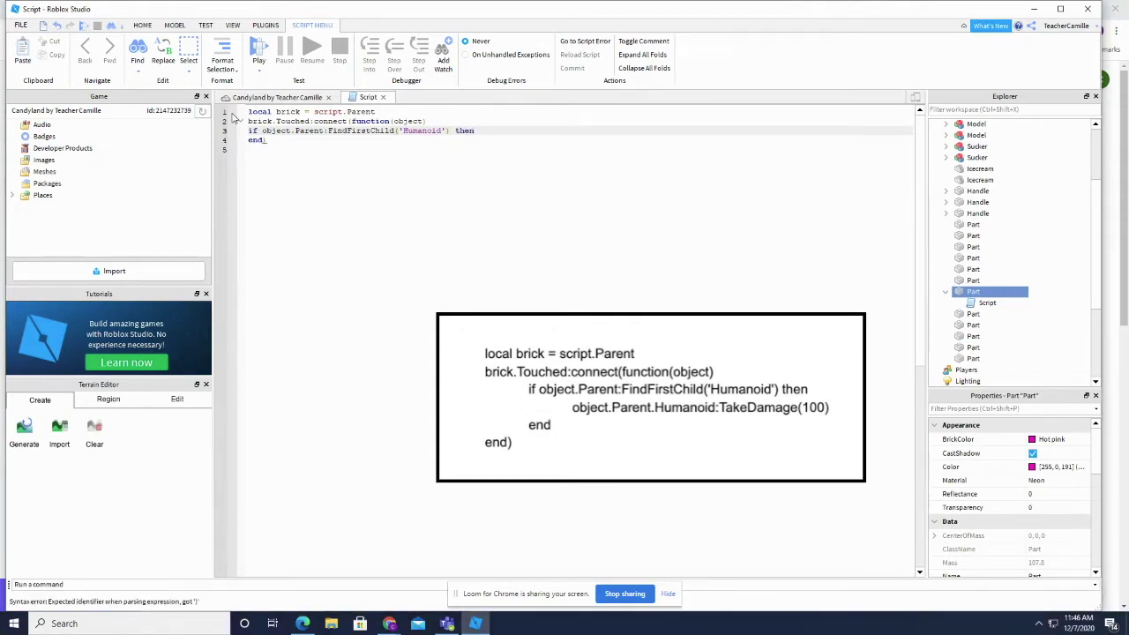
Add object.Parent.Humanoid:TakeDamage(100) inside the Humanoid condition, closed by its own end
{"action": "key", "text": "Return"}
{"action": "type", "text": "objec"}
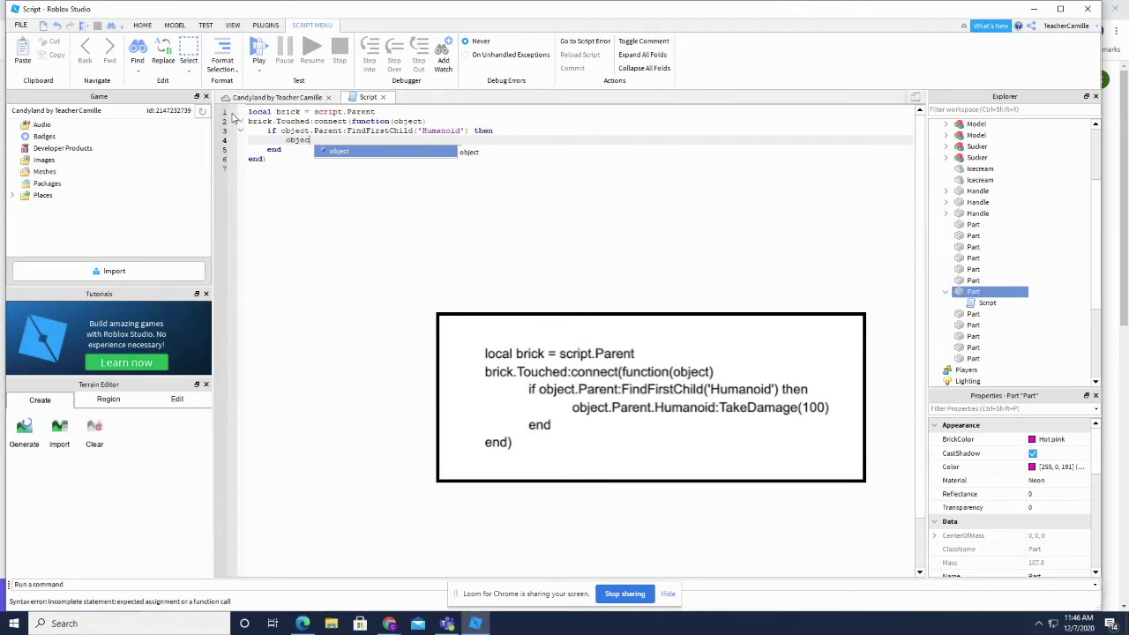
{"action": "type", "text": "t.Parent."}
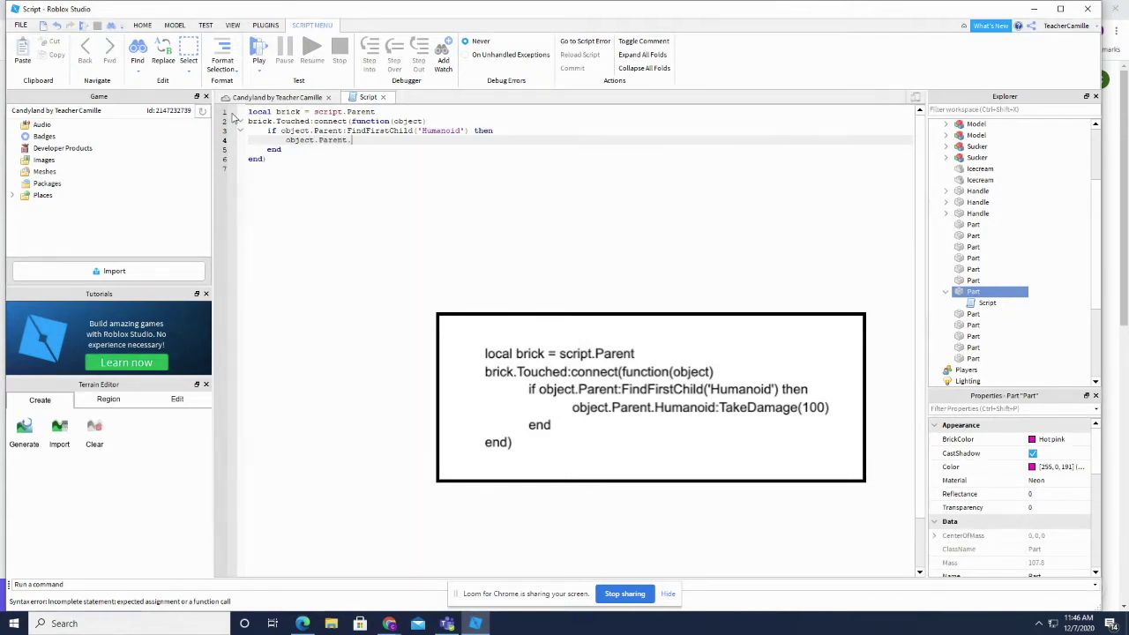
{"action": "type", "text": "Humanoi"}
{"action": "key", "text": "BackSpace"}
{"action": "key", "text": "BackSpace"}
{"action": "type", "text": "d:"}
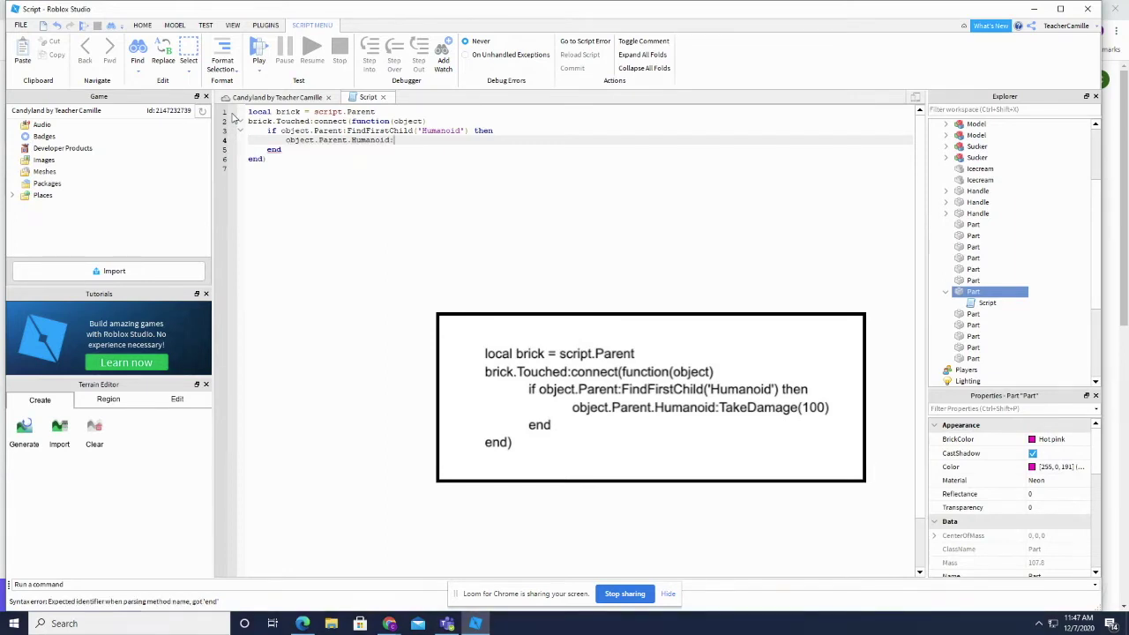
{"action": "type", "text": "TakeDamage(100"}
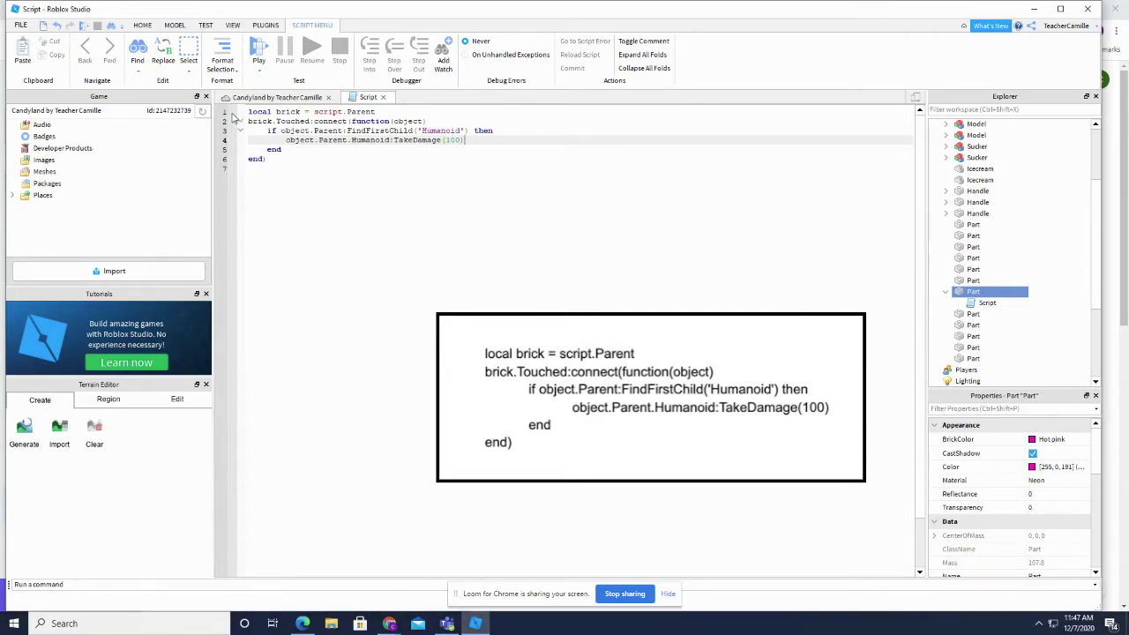
{"action": "key", "text": "Down"}
{"action": "key", "text": "Down"}
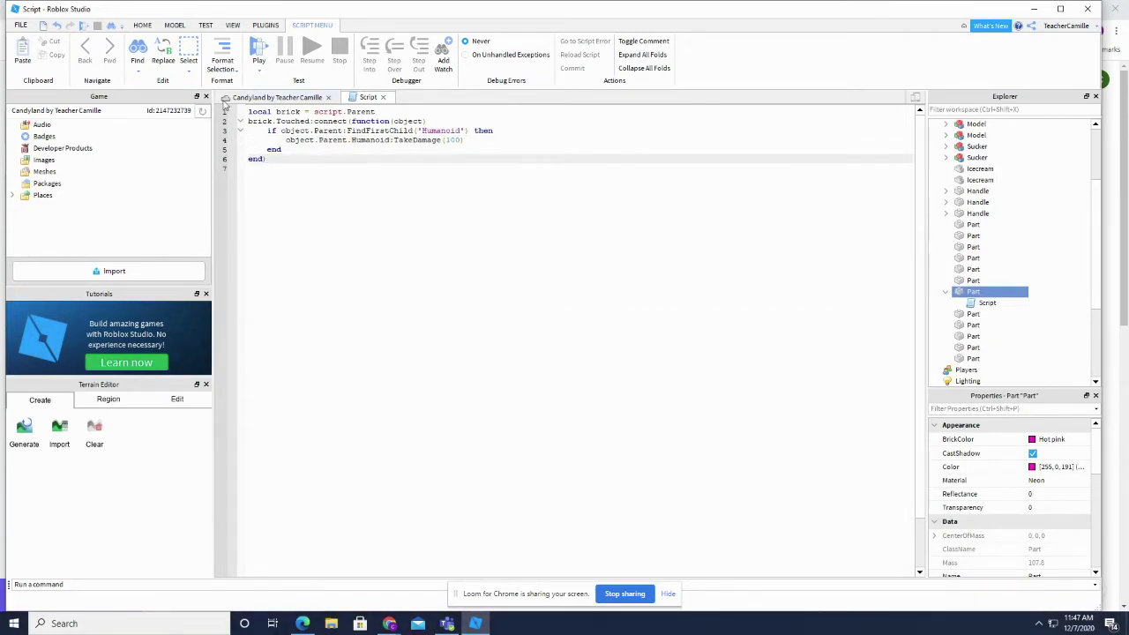
Close the script and playtest the obby by walking the character from the spawn location towards the glowing neon part
{"action": "left_click", "coordinate": [385, 98]}
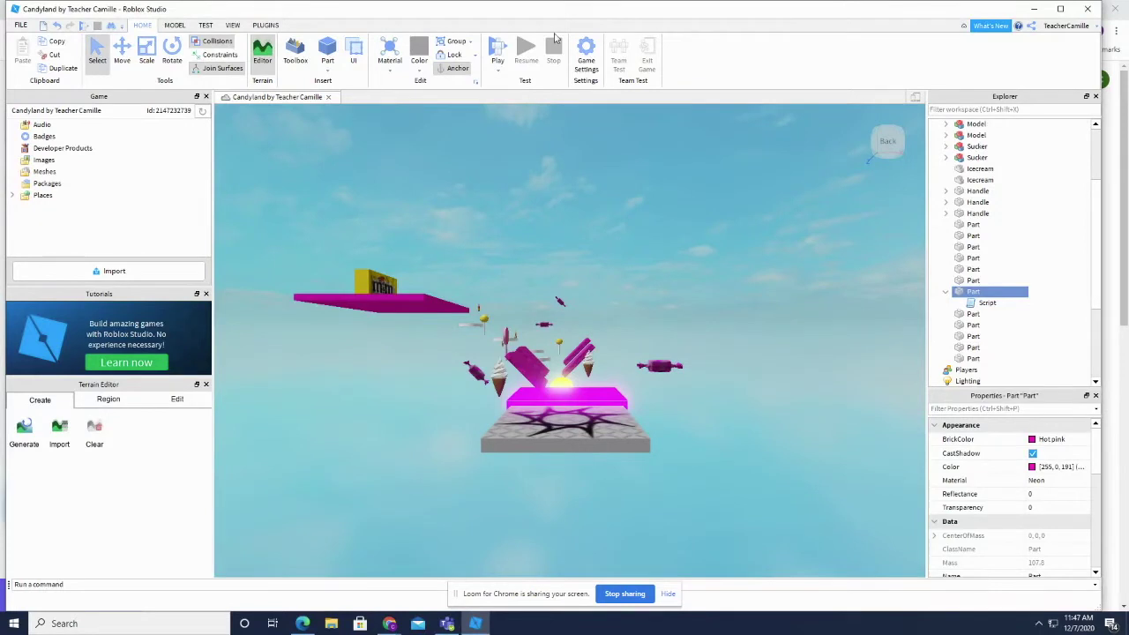
{"action": "left_click", "coordinate": [496, 53]}
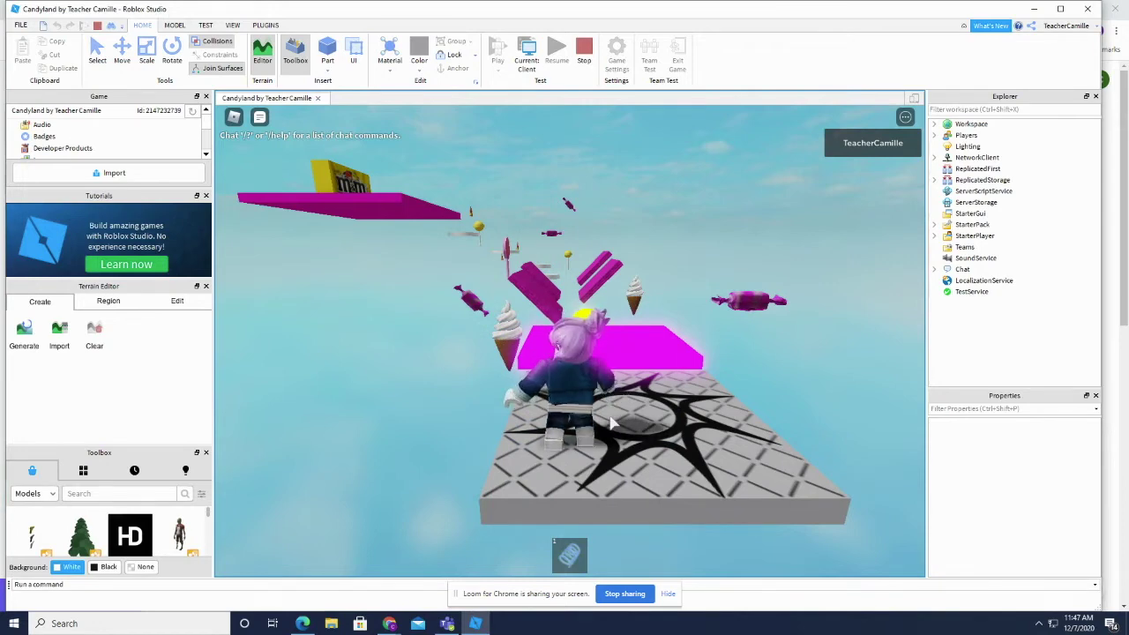
{"action": "key", "text": "w"}
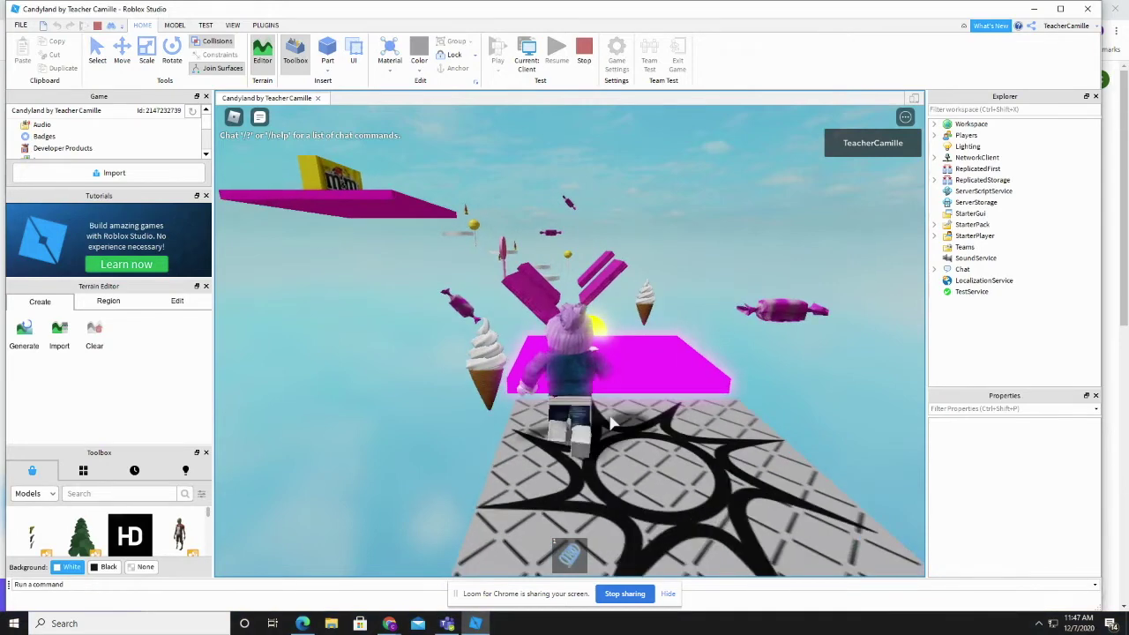
{"action": "key", "text": "w"}
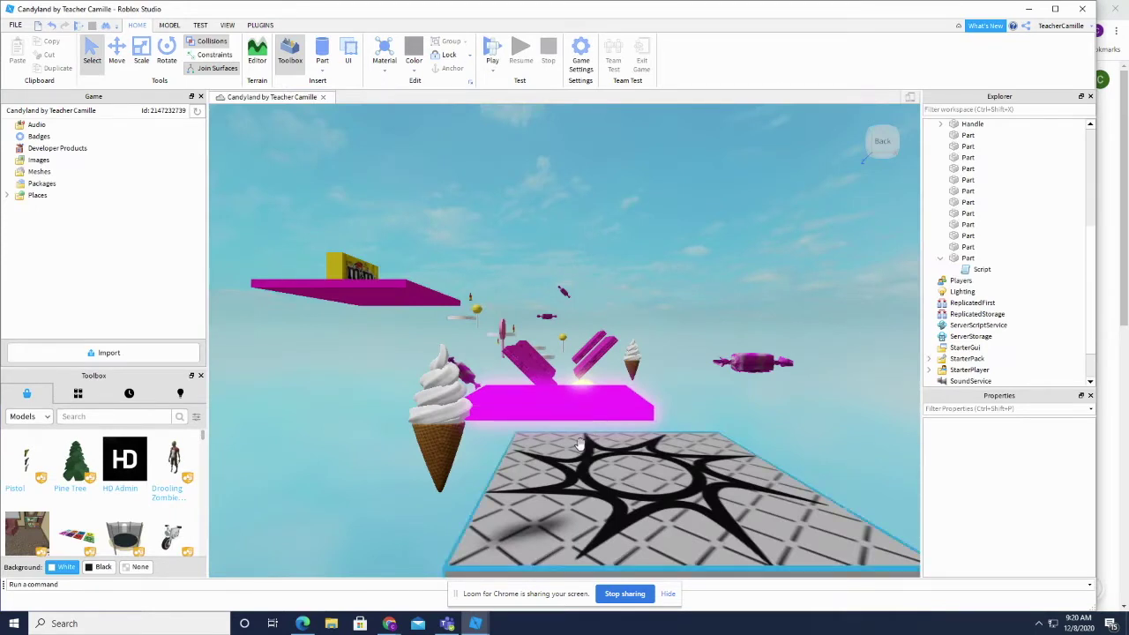
Review the complete kill script inside the glowing neon part, highlight all of its code and close it
{"action": "left_click", "coordinate": [537, 401]}
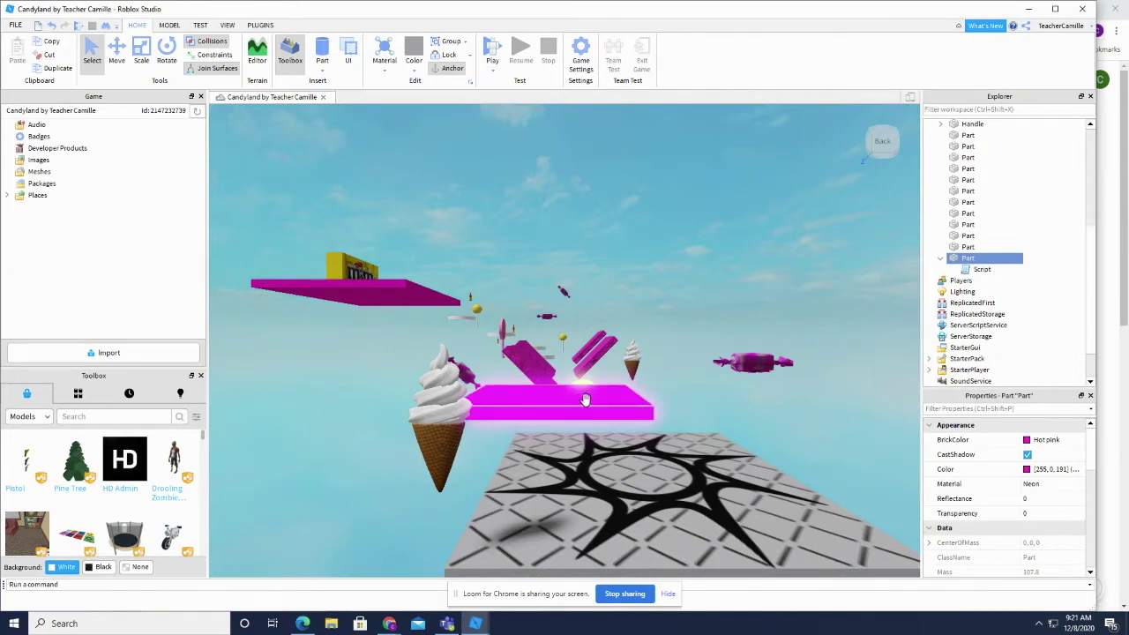
{"action": "double_click", "coordinate": [984, 272]}
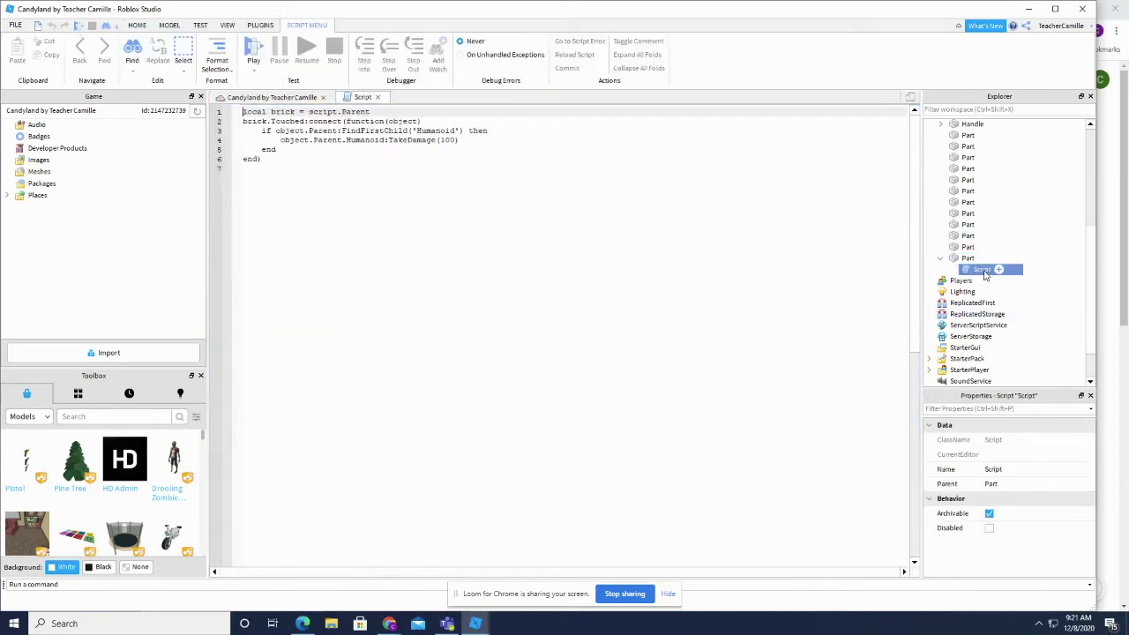
{"action": "left_click", "coordinate": [291, 173]}
{"action": "key", "text": "ctrl+a"}
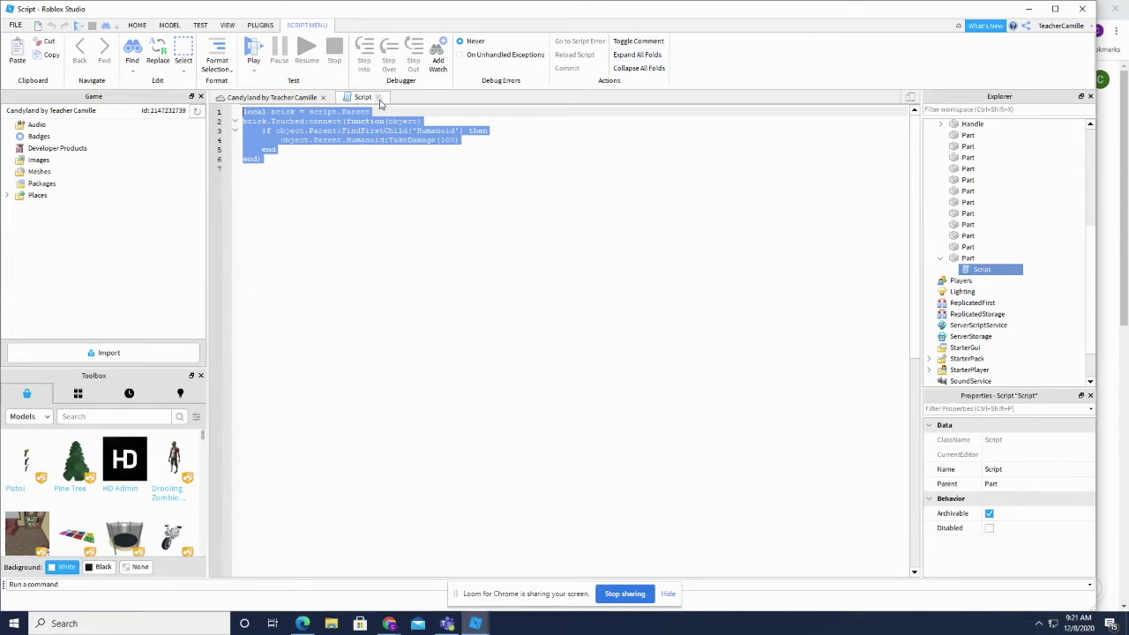
{"action": "left_click", "coordinate": [378, 97]}
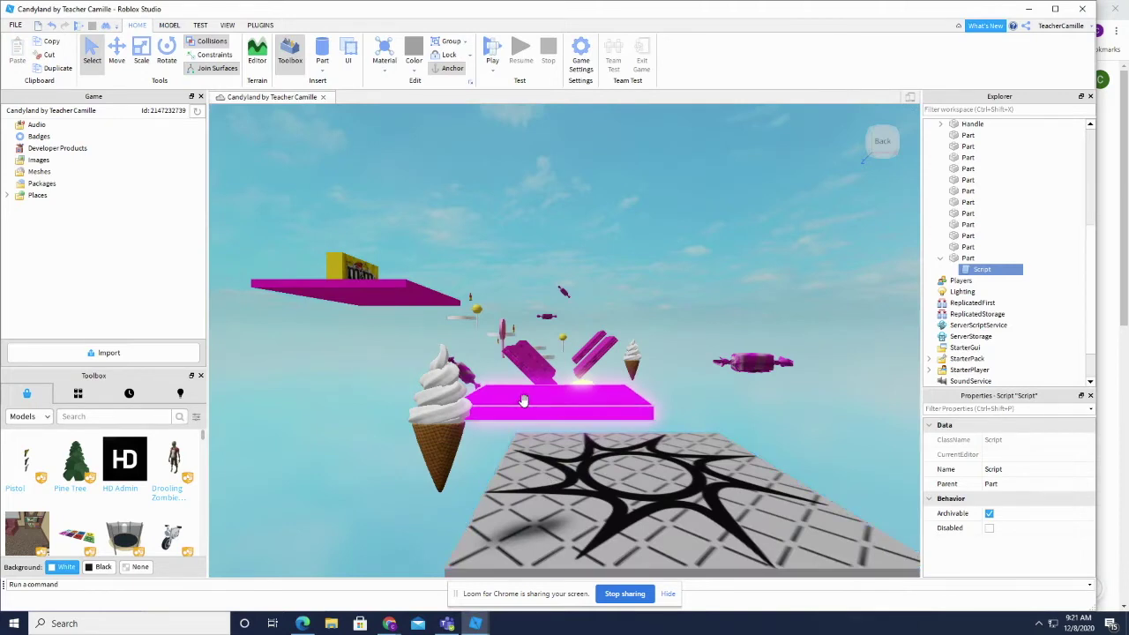
Duplicate the glowing hot pink neon part and lower the copy until it rests on the original
{"action": "left_click", "coordinate": [719, 249]}
{"action": "scroll", "coordinate": [718, 253], "scroll_direction": "up", "scroll_amount": 2}
{"action": "scroll", "coordinate": [719, 253], "scroll_direction": "up", "scroll_amount": 3}
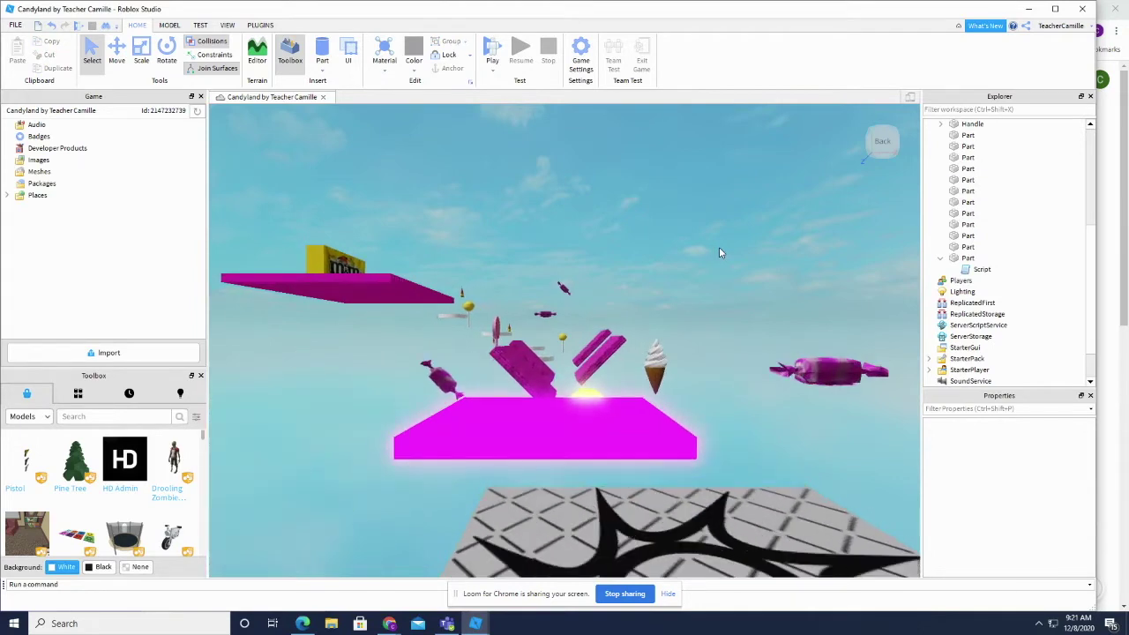
{"action": "scroll", "coordinate": [718, 253], "scroll_direction": "up", "scroll_amount": 1}
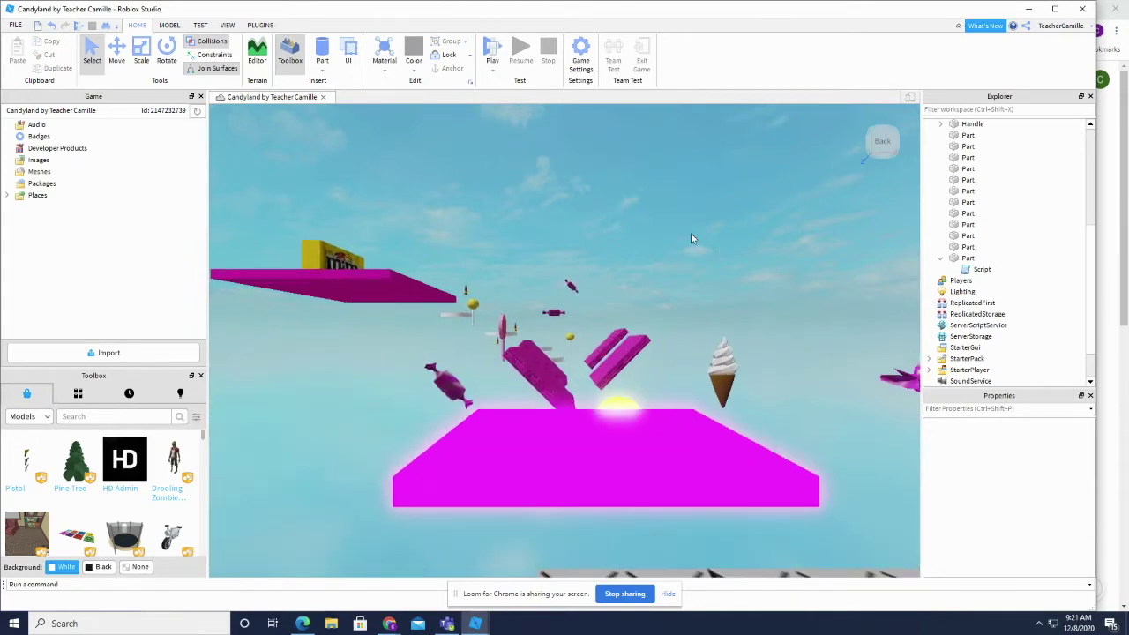
{"action": "left_click", "coordinate": [511, 466]}
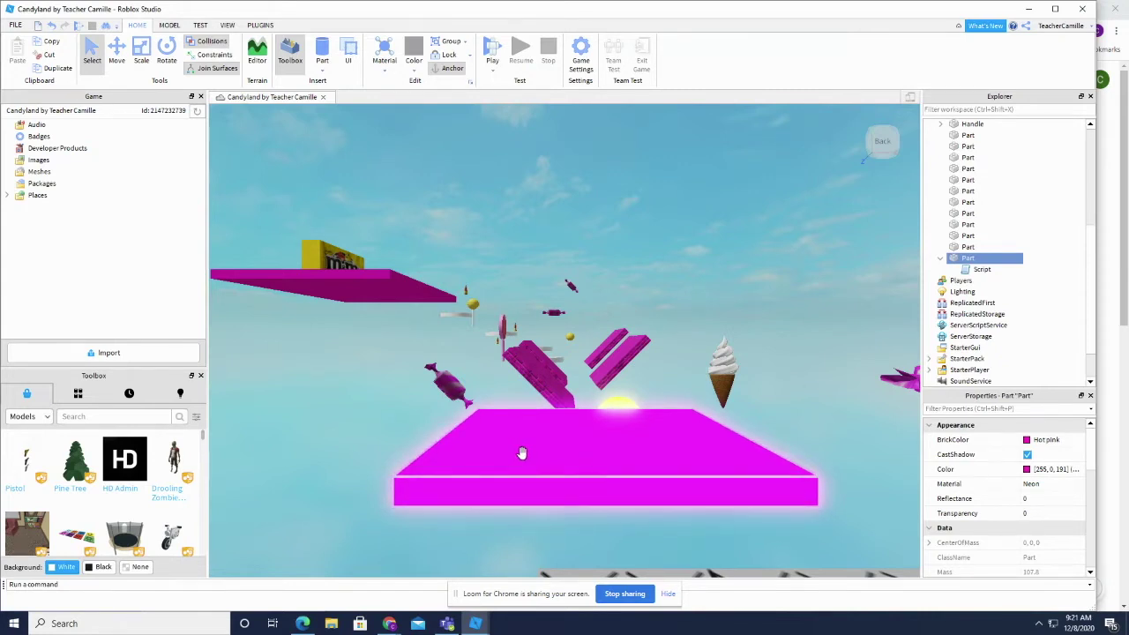
{"action": "key", "text": "ctrl+d"}
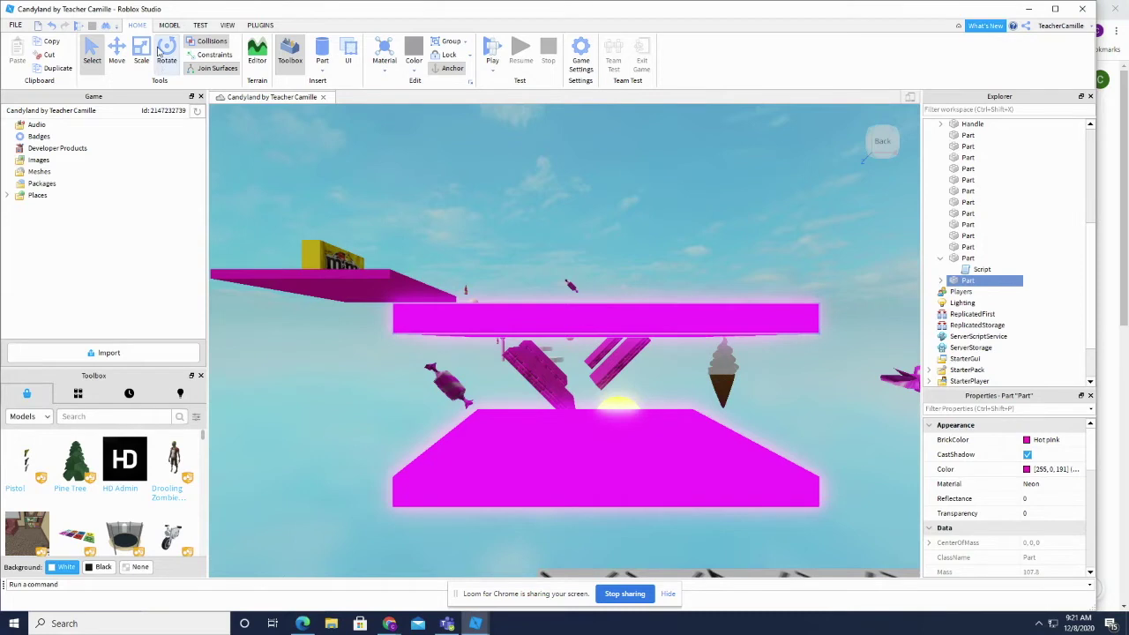
{"action": "left_click", "coordinate": [117, 53]}
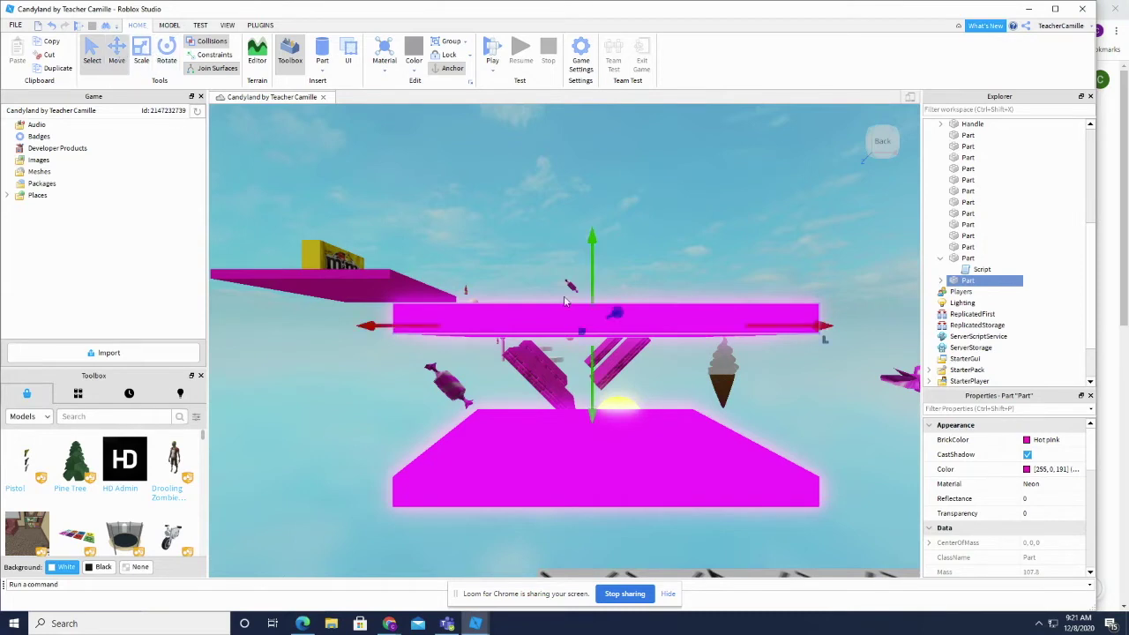
{"action": "left_click_drag", "start_coordinate": [607, 315], "coordinate": [594, 476]}
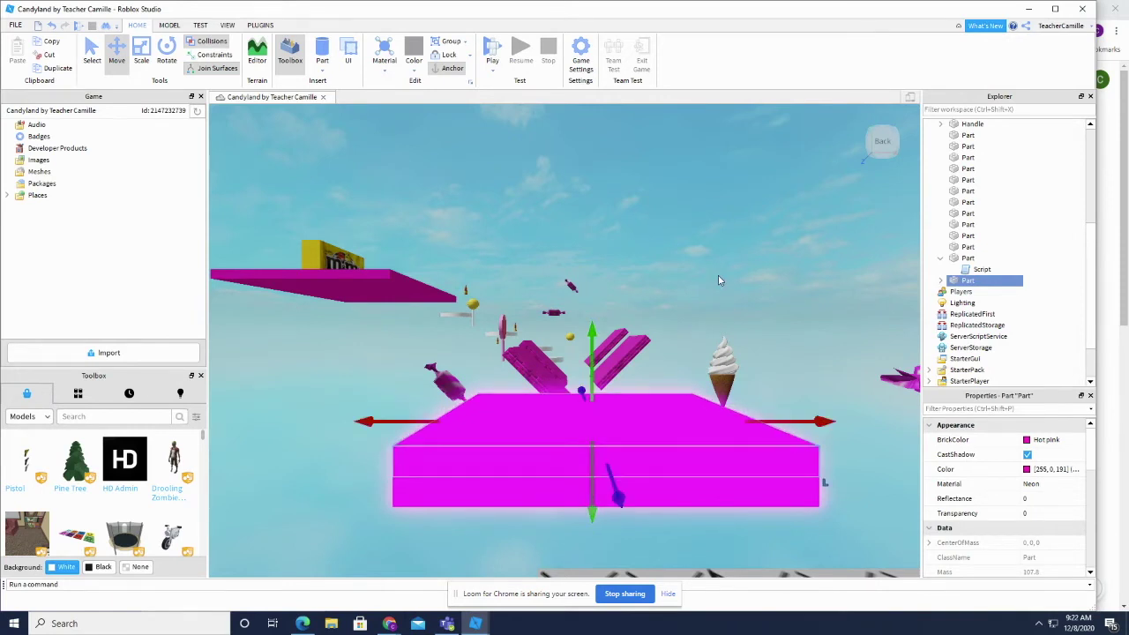
Scale the duplicated neon part down to a thin, narrow slab along one side edge of the original part
{"action": "left_click", "coordinate": [616, 421]}
{"action": "left_click", "coordinate": [616, 420]}
{"action": "left_click_drag", "start_coordinate": [753, 431], "coordinate": [556, 439]}
{"action": "left_click", "coordinate": [141, 55]}
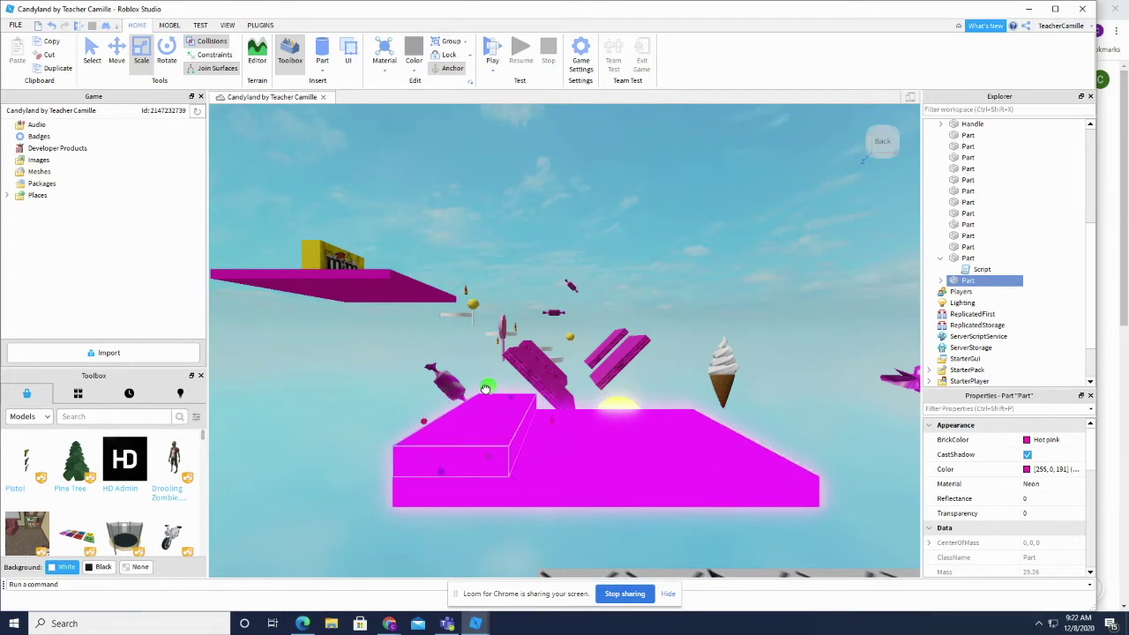
{"action": "mouse_move", "coordinate": [489, 408]}
{"action": "left_mouse_down"}
{"action": "mouse_move", "coordinate": [492, 390]}
{"action": "mouse_move", "coordinate": [496, 412]}
{"action": "left_mouse_up"}
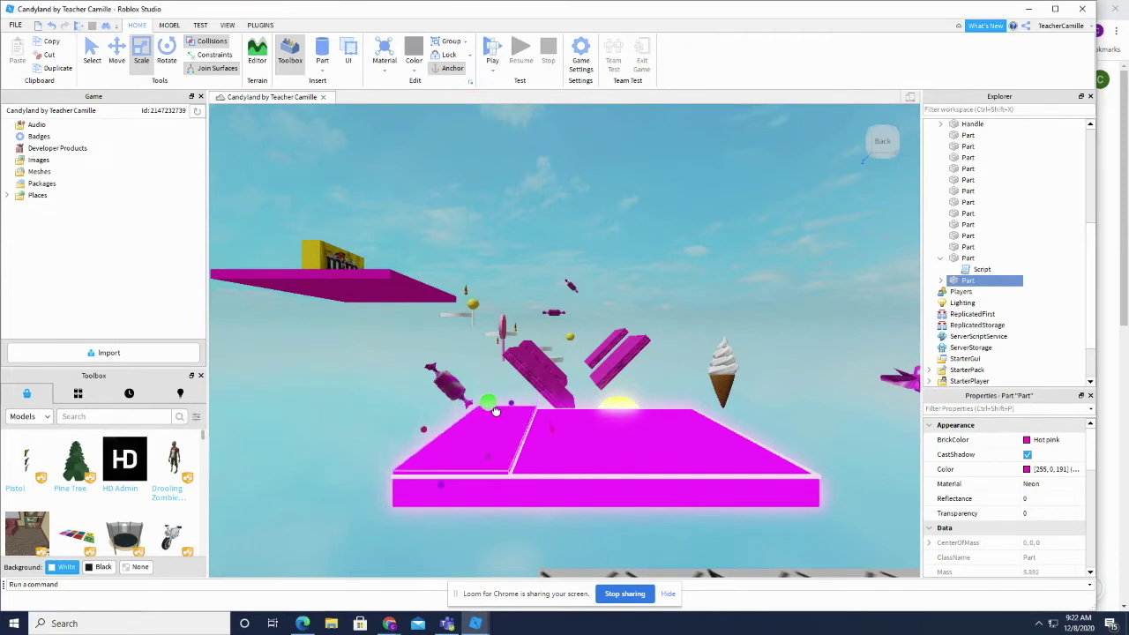
{"action": "left_click_drag", "start_coordinate": [495, 411], "coordinate": [498, 418]}
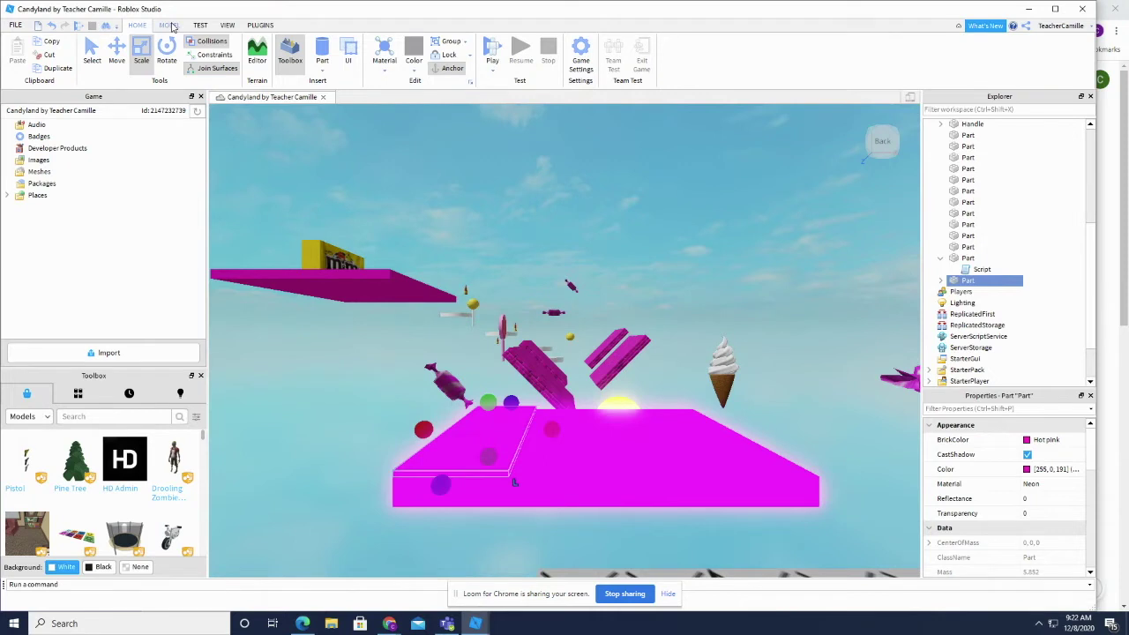
Lower the Move snap increment below 1 stud and try adjusting the thin neon slab with it
{"action": "left_click", "coordinate": [169, 25]}
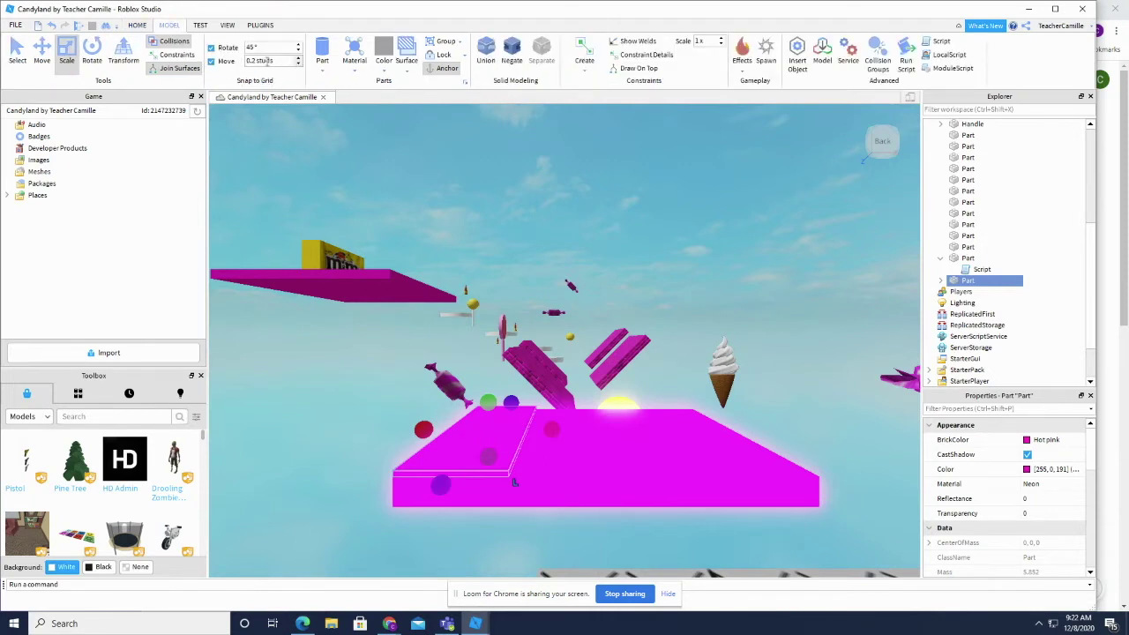
{"action": "left_click", "coordinate": [298, 61]}
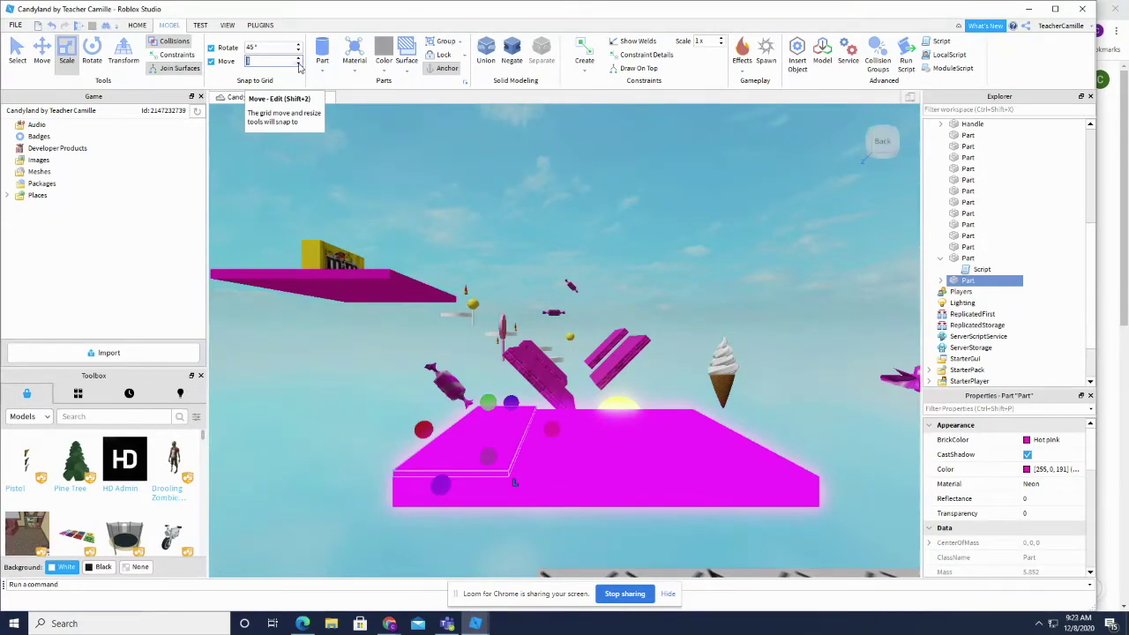
{"action": "left_click", "coordinate": [299, 67]}
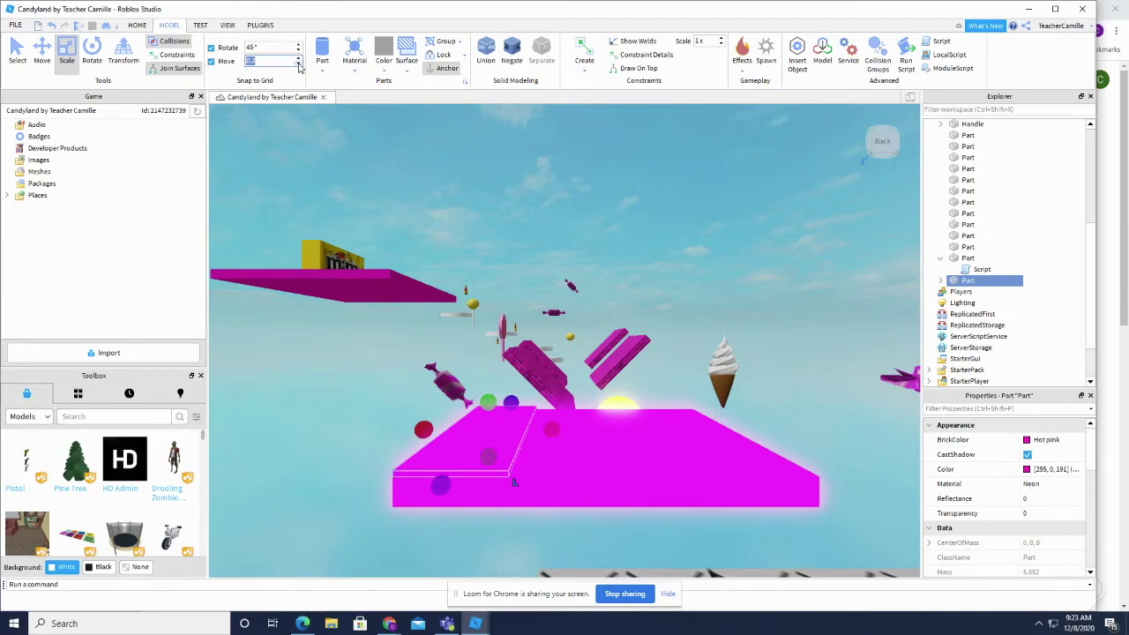
{"action": "mouse_move", "coordinate": [491, 433]}
{"action": "left_mouse_down"}
{"action": "mouse_move", "coordinate": [534, 442]}
{"action": "mouse_move", "coordinate": [480, 441]}
{"action": "left_mouse_up"}
Set the Move snap increment to 1 stud and try adjusting the thin neon slab again
{"action": "left_click", "coordinate": [291, 60]}
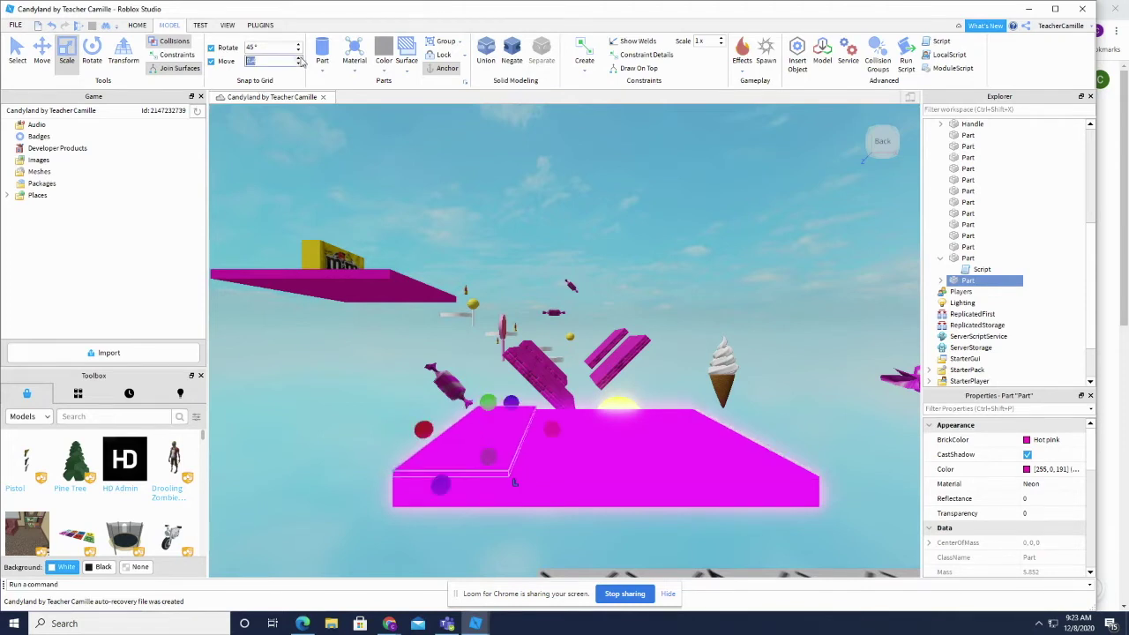
{"action": "type", "text": "1"}
{"action": "left_click", "coordinate": [472, 430]}
{"action": "mouse_move", "coordinate": [476, 435]}
{"action": "left_mouse_down"}
{"action": "mouse_move", "coordinate": [494, 434]}
{"action": "mouse_move", "coordinate": [483, 438]}
{"action": "left_mouse_up"}
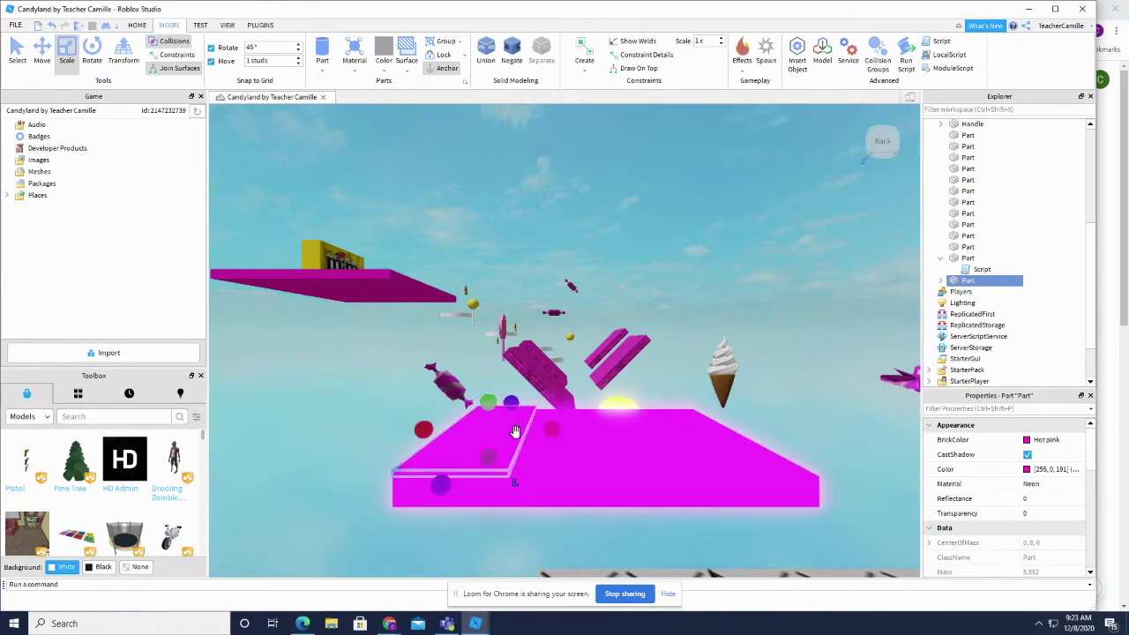
Set the Move snap increment to 0.2 studs and reselect the thin neon slab
{"action": "left_click", "coordinate": [288, 62]}
{"action": "key", "text": "BackSpace"}
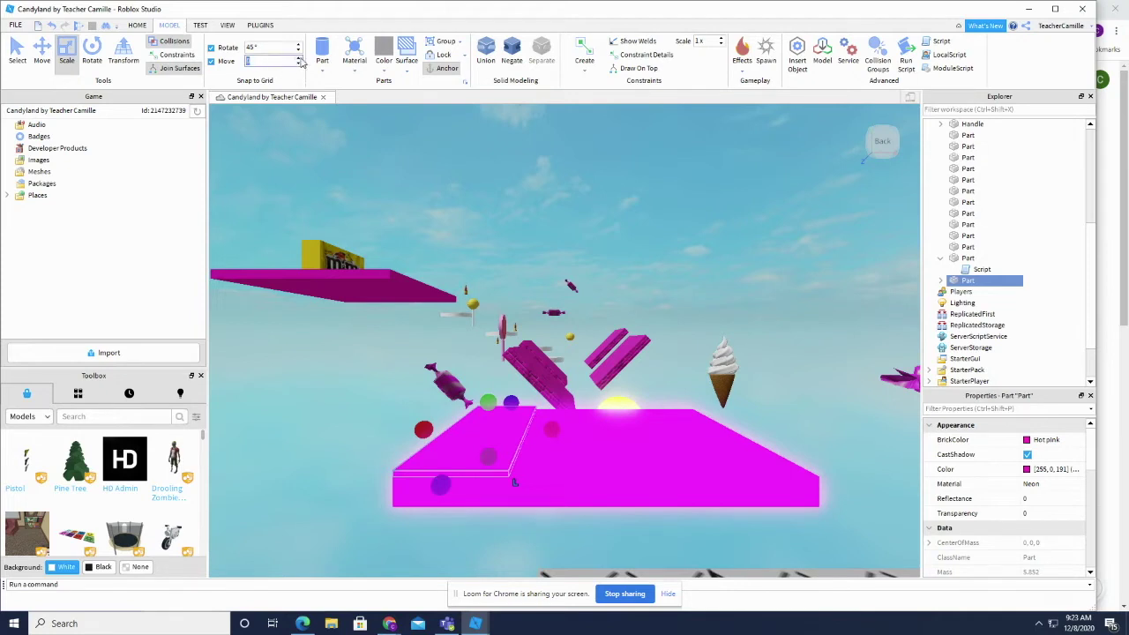
{"action": "type", "text": "0.2"}
{"action": "left_click", "coordinate": [709, 265]}
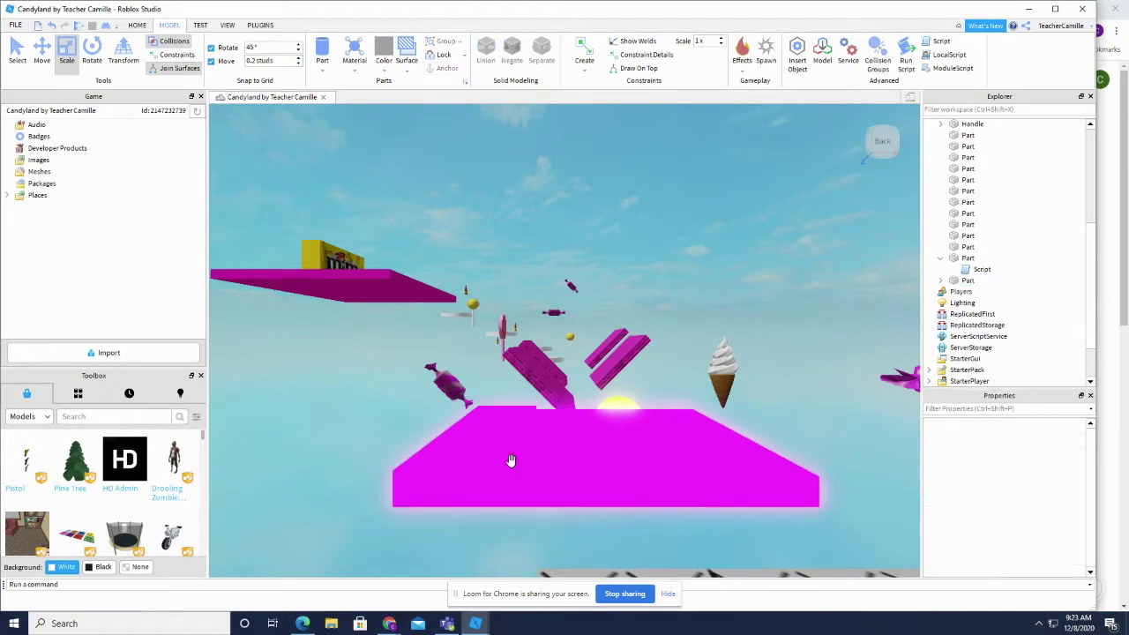
{"action": "left_click", "coordinate": [439, 447]}
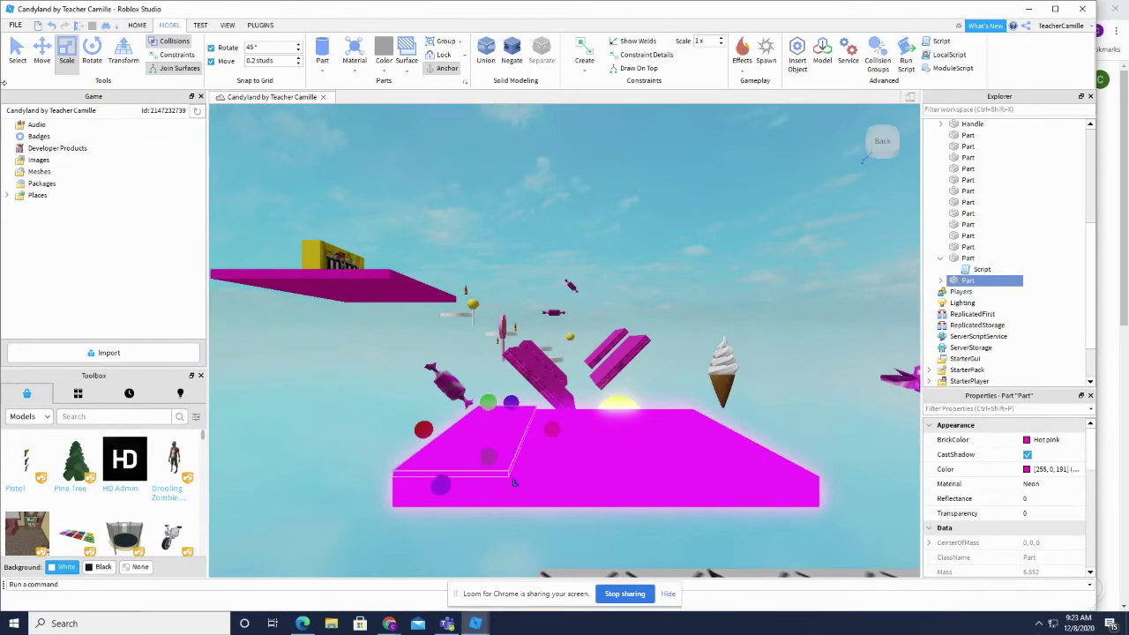
Inspect the kill script inside the thin neon slab and close the open script editors
{"action": "left_click", "coordinate": [17, 55]}
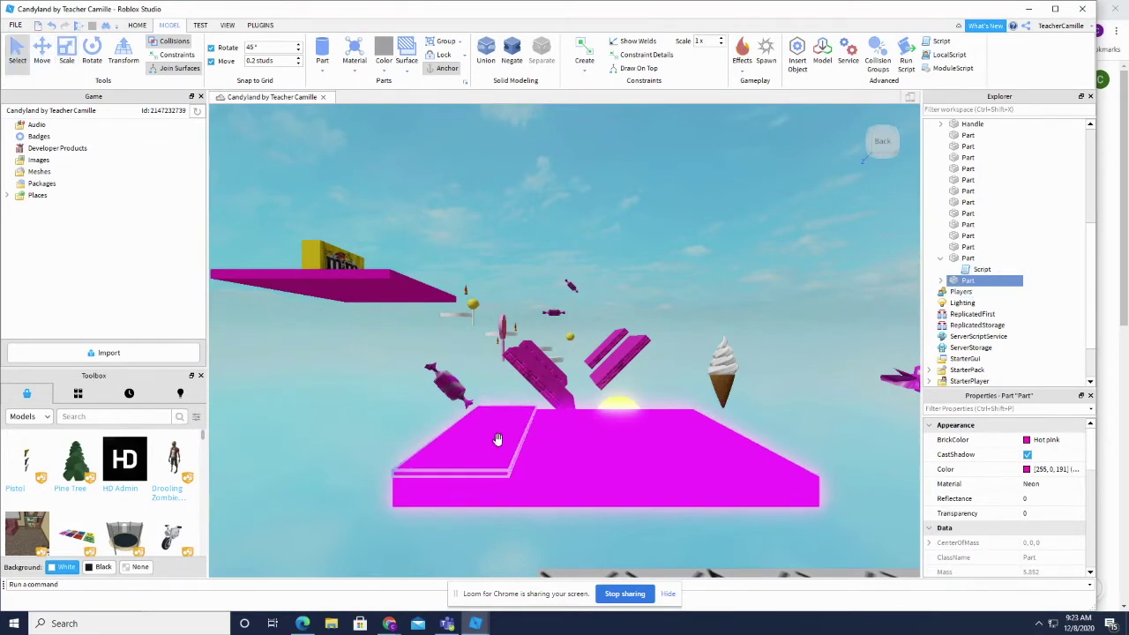
{"action": "double_click", "coordinate": [967, 281]}
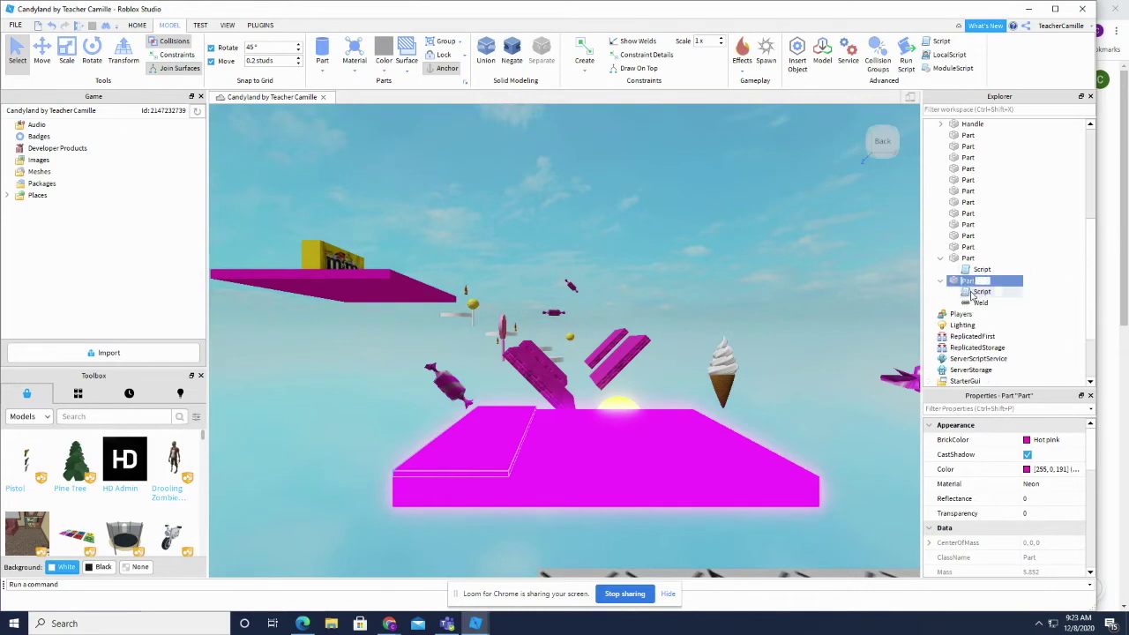
{"action": "double_click", "coordinate": [981, 291]}
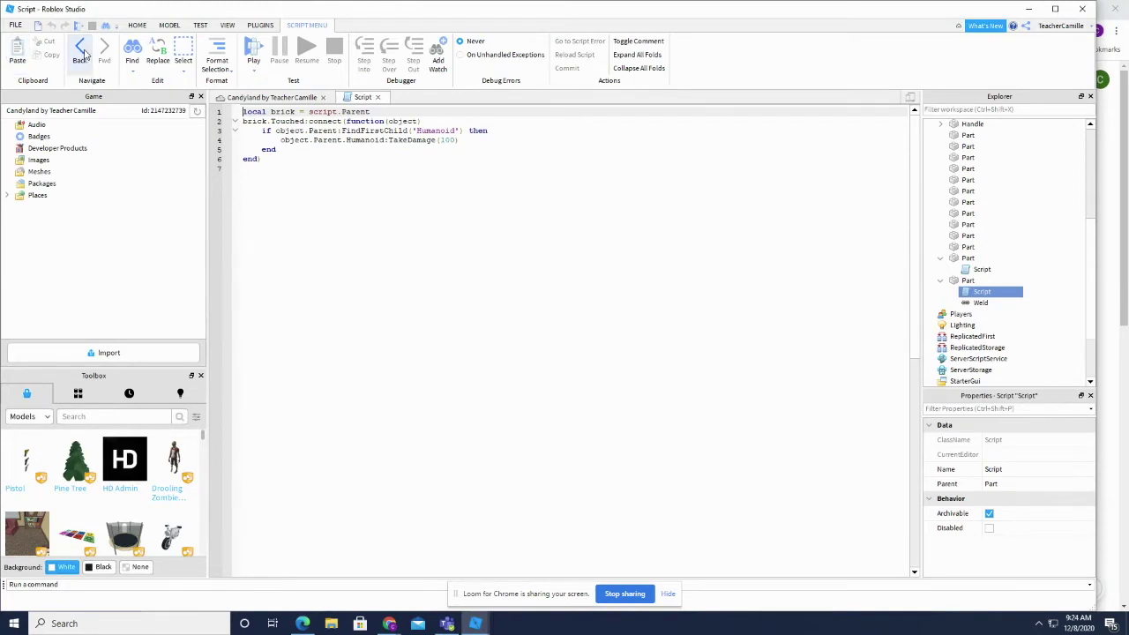
{"action": "left_click", "coordinate": [81, 53]}
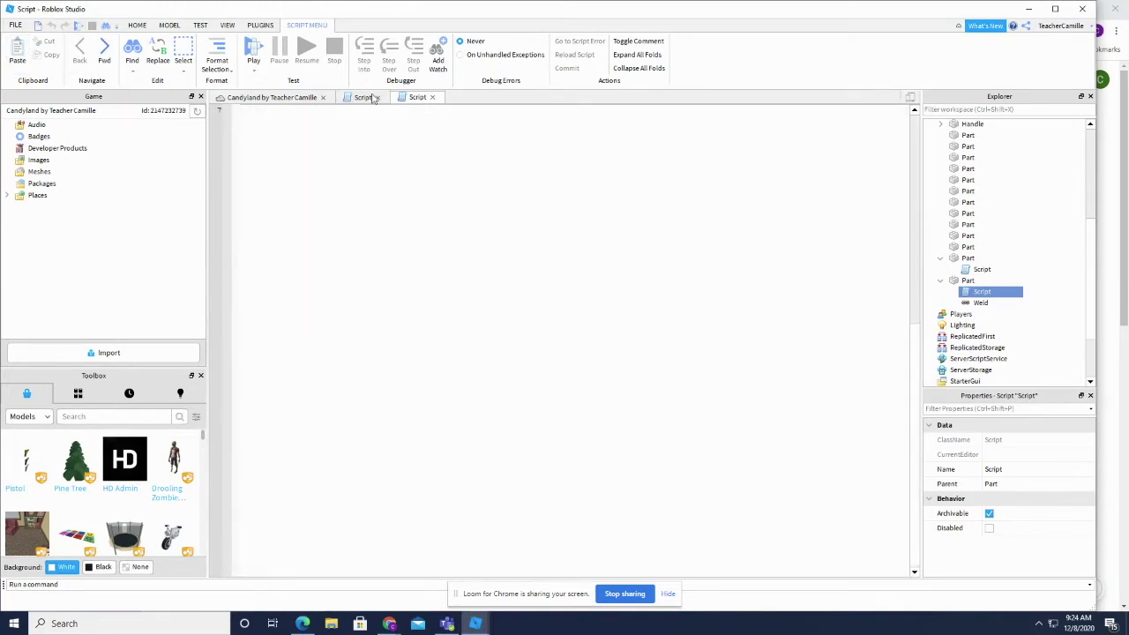
{"action": "left_click", "coordinate": [433, 97]}
{"action": "left_click", "coordinate": [377, 97]}
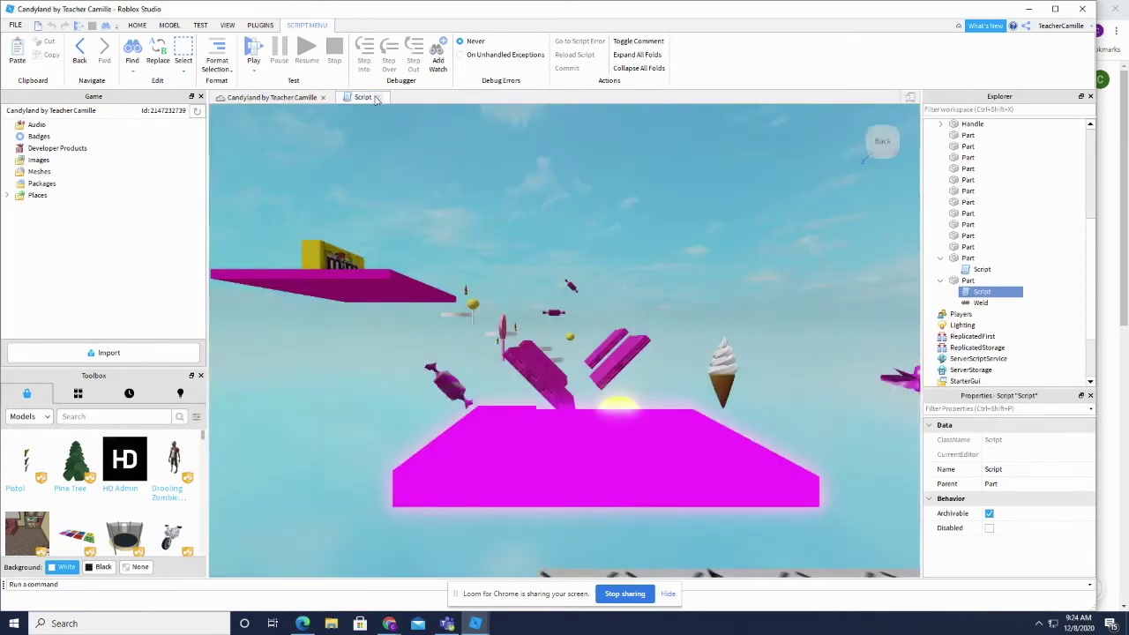
Change the thin neon slab's BrickColor to Really red
{"action": "left_click", "coordinate": [493, 446]}
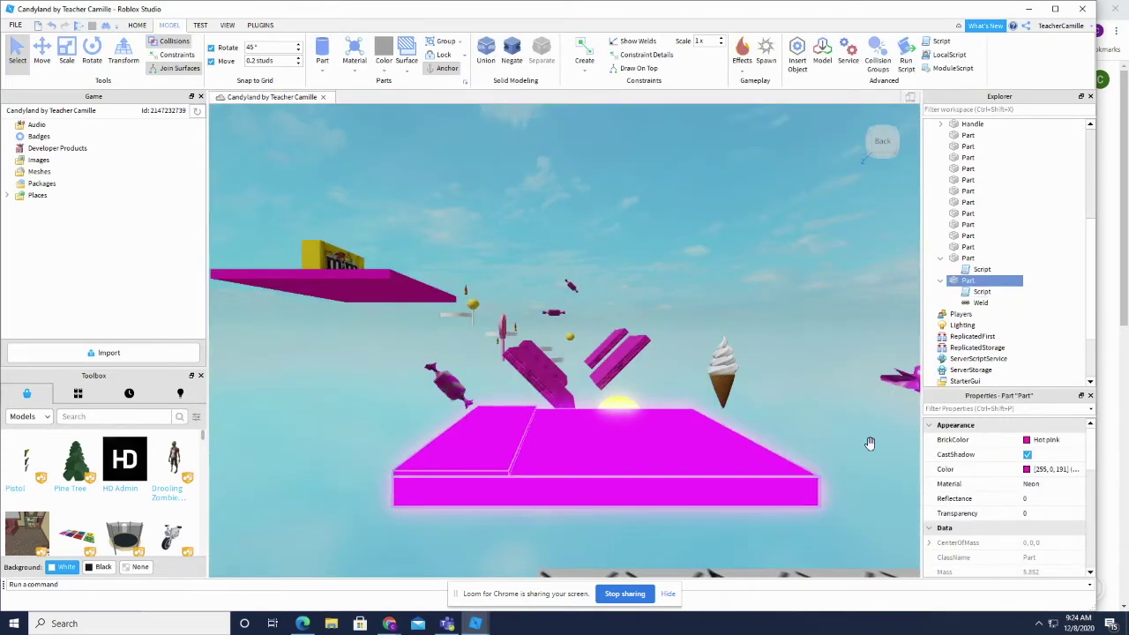
{"action": "left_click", "coordinate": [1040, 440]}
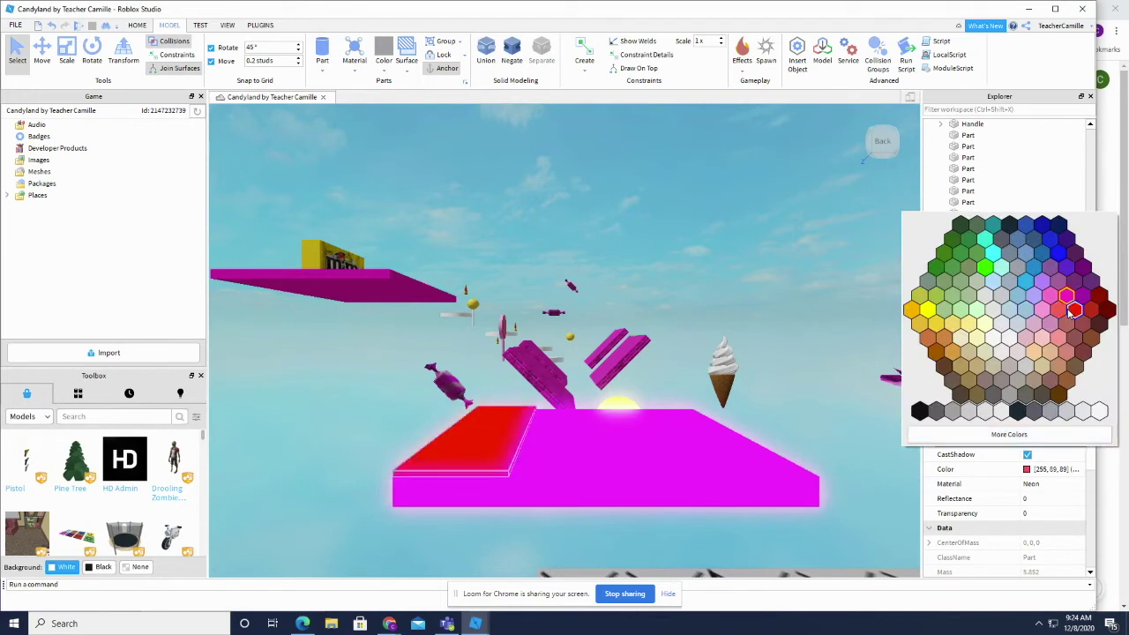
{"action": "left_click", "coordinate": [1073, 311]}
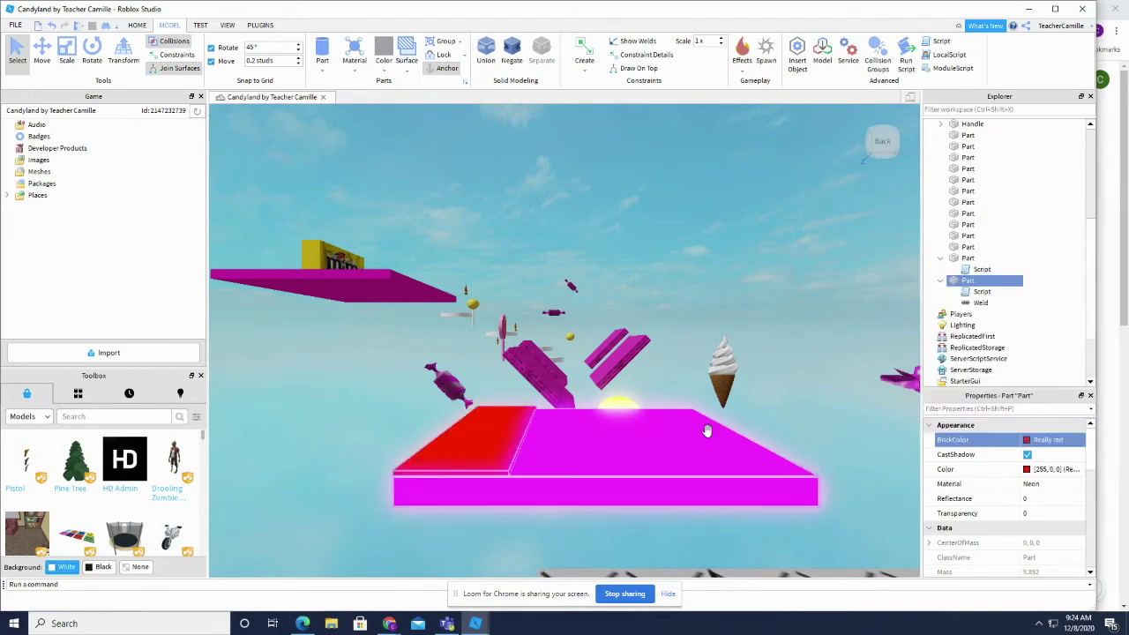
Duplicate the red slab onto the opposite side edge of the pink part and check the copy's script
{"action": "left_click", "coordinate": [501, 438]}
{"action": "left_click_drag", "start_coordinate": [492, 433], "coordinate": [722, 442]}
{"action": "left_click", "coordinate": [942, 315]}
{"action": "double_click", "coordinate": [975, 325]}
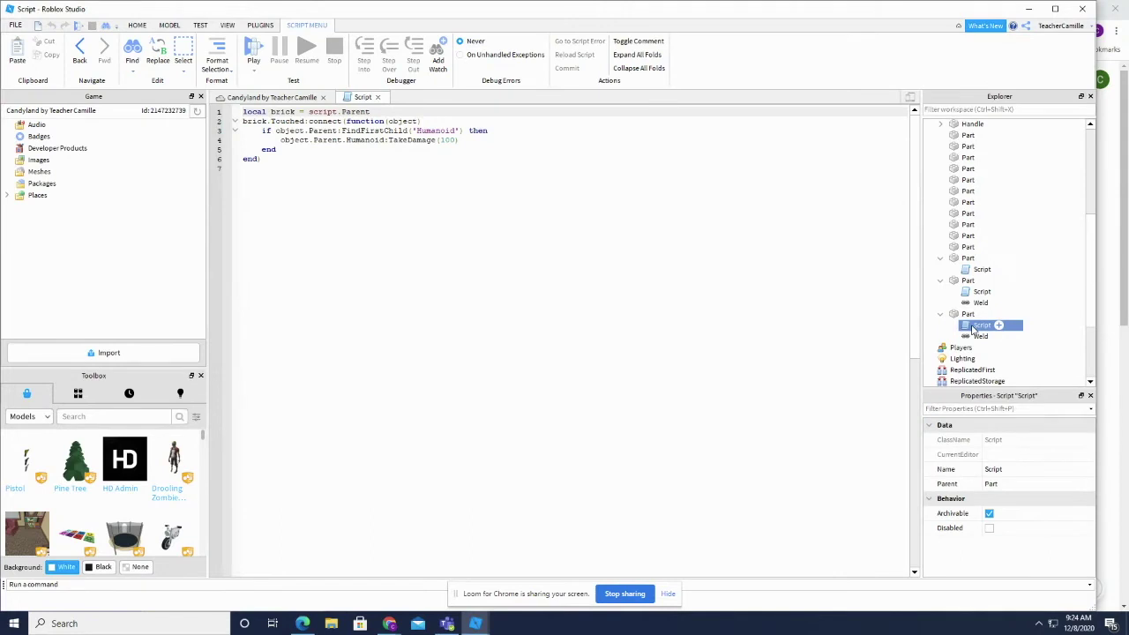
{"action": "left_click", "coordinate": [378, 97]}
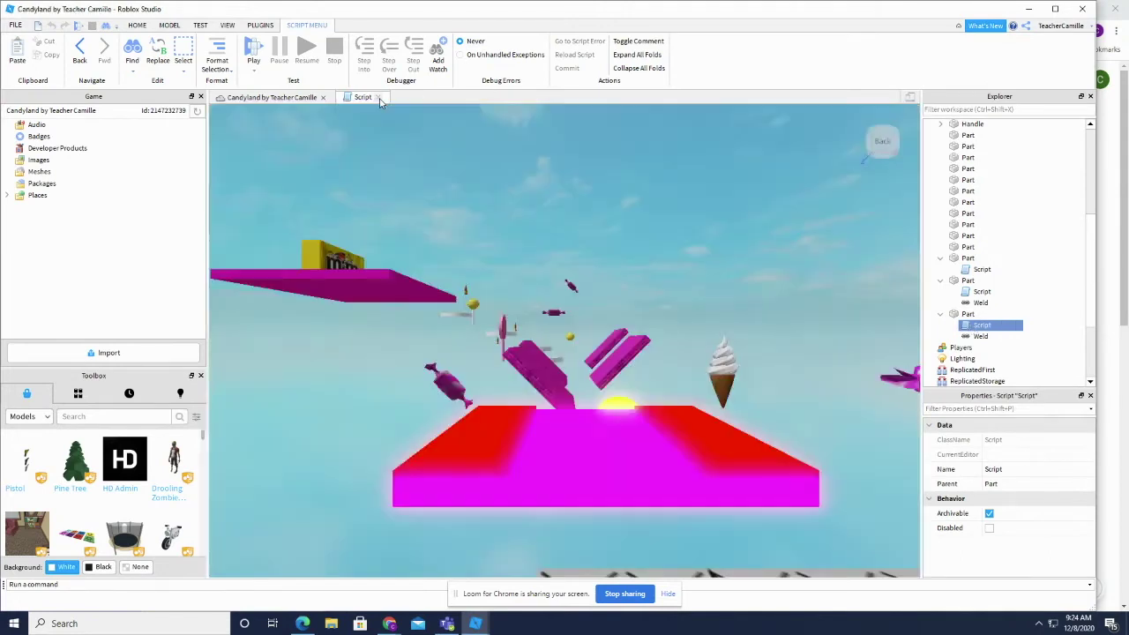
Delete all the code from the large hot pink part's script and close the script editor
{"action": "left_click", "coordinate": [626, 497]}
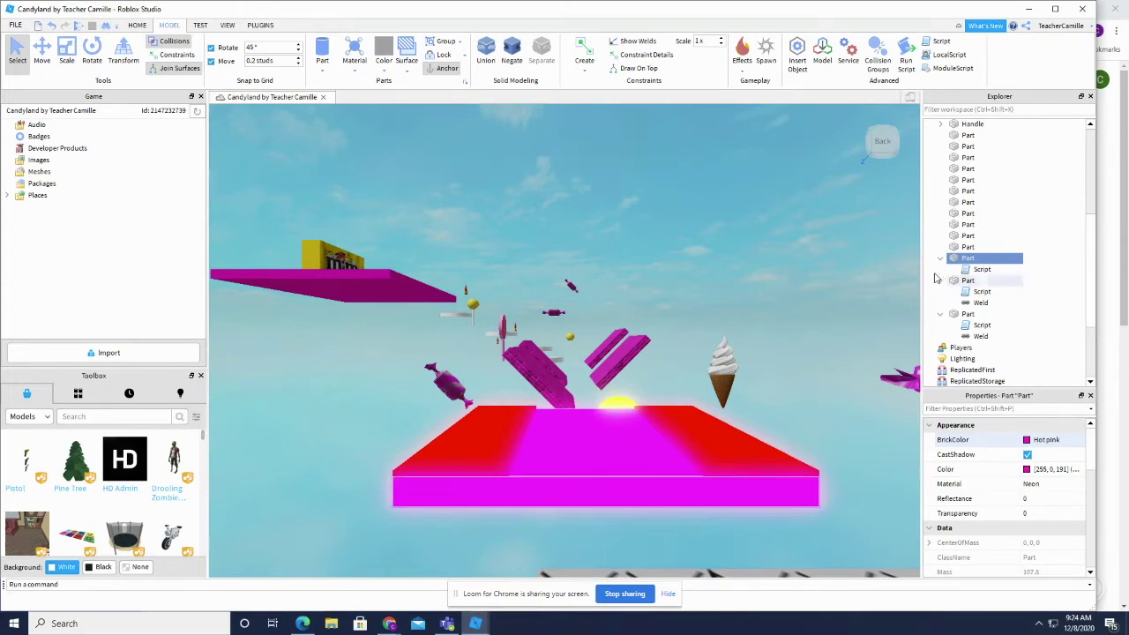
{"action": "left_click", "coordinate": [982, 269]}
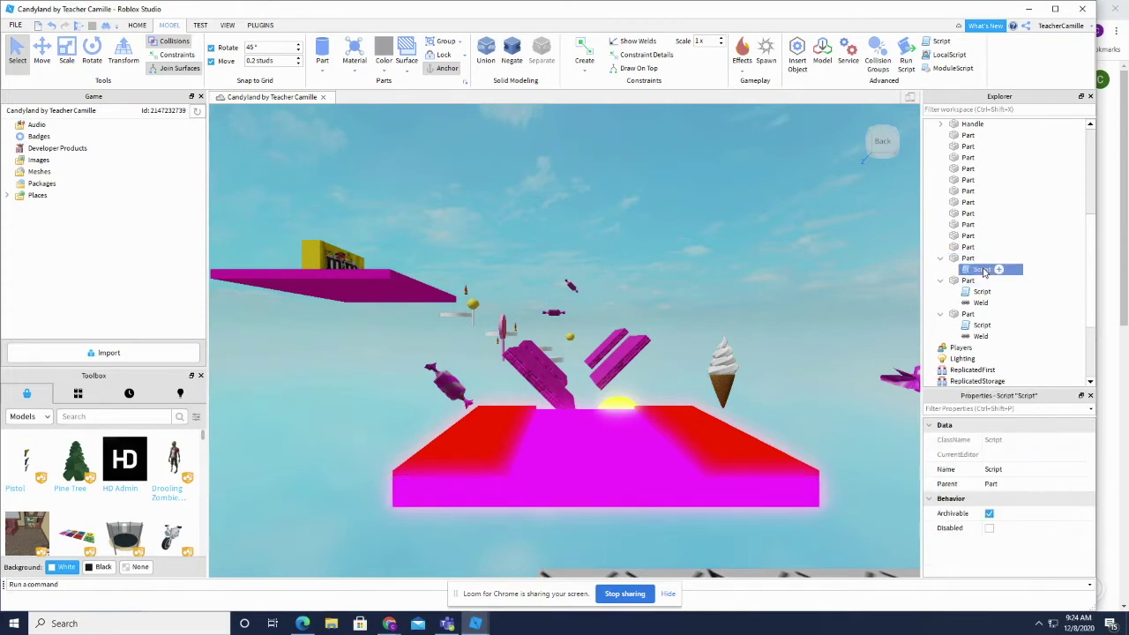
{"action": "double_click", "coordinate": [982, 269]}
{"action": "left_click_drag", "start_coordinate": [333, 172], "coordinate": [192, 95]}
{"action": "key", "text": "BackSpace"}
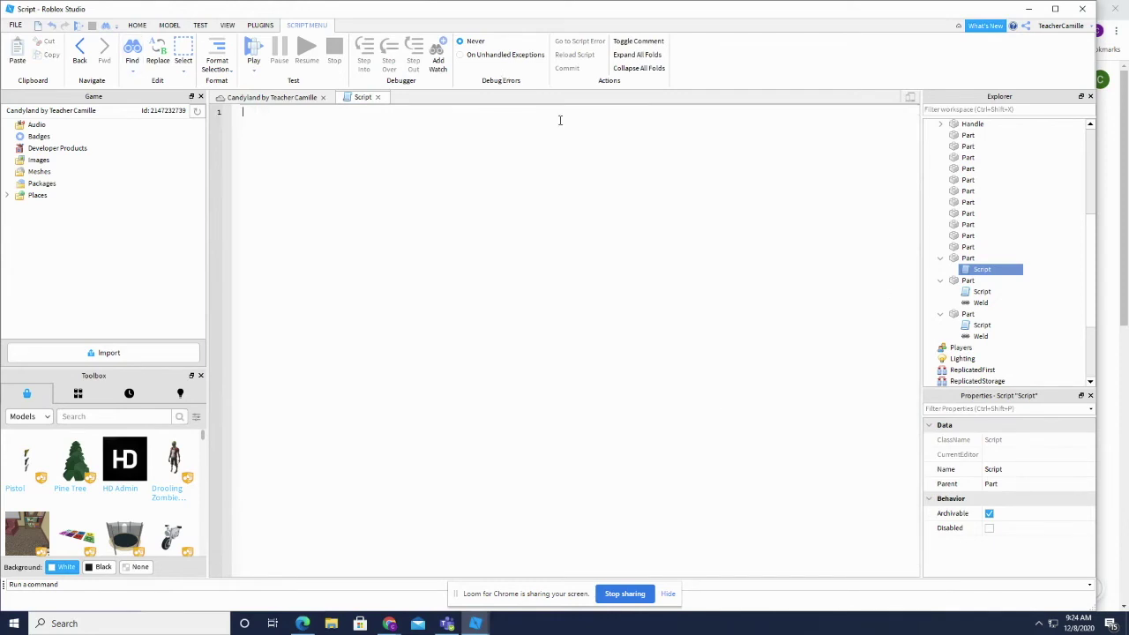
{"action": "left_click", "coordinate": [377, 98]}
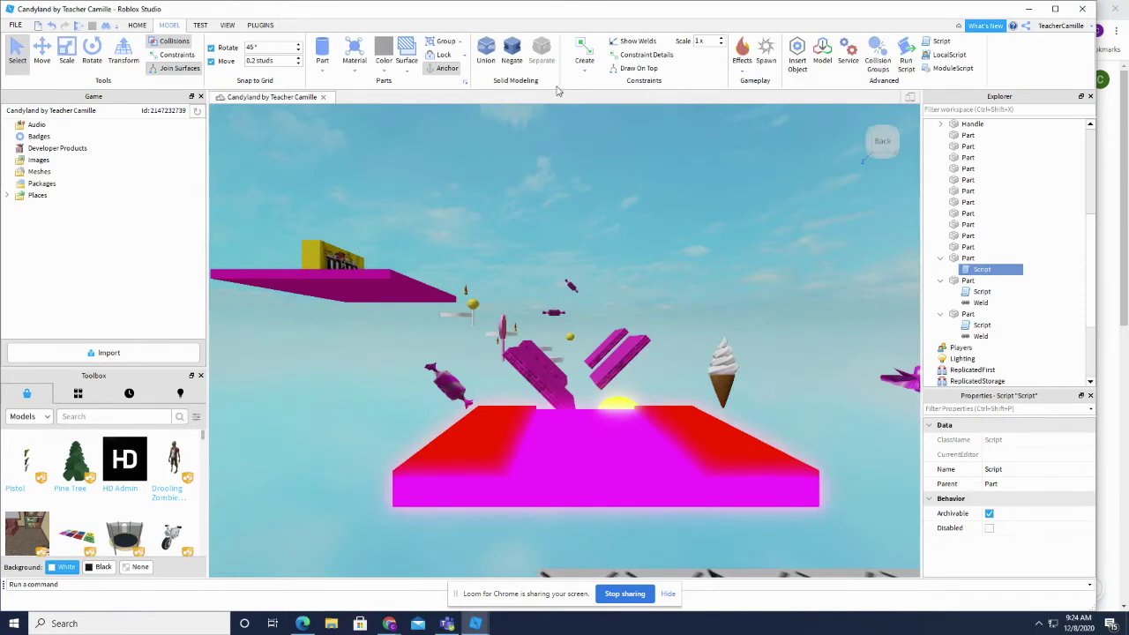
Playtest the obby, walk the character from the spawn platform towards the red-edged pink part, and stop the test
{"action": "left_click", "coordinate": [200, 25]}
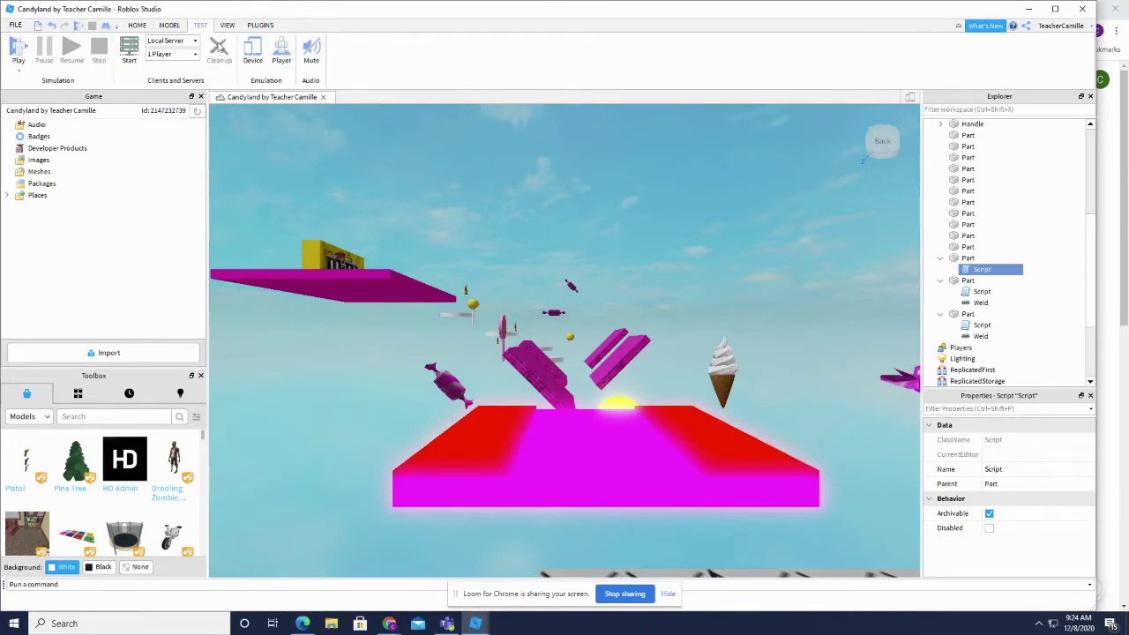
{"action": "left_click", "coordinate": [137, 26]}
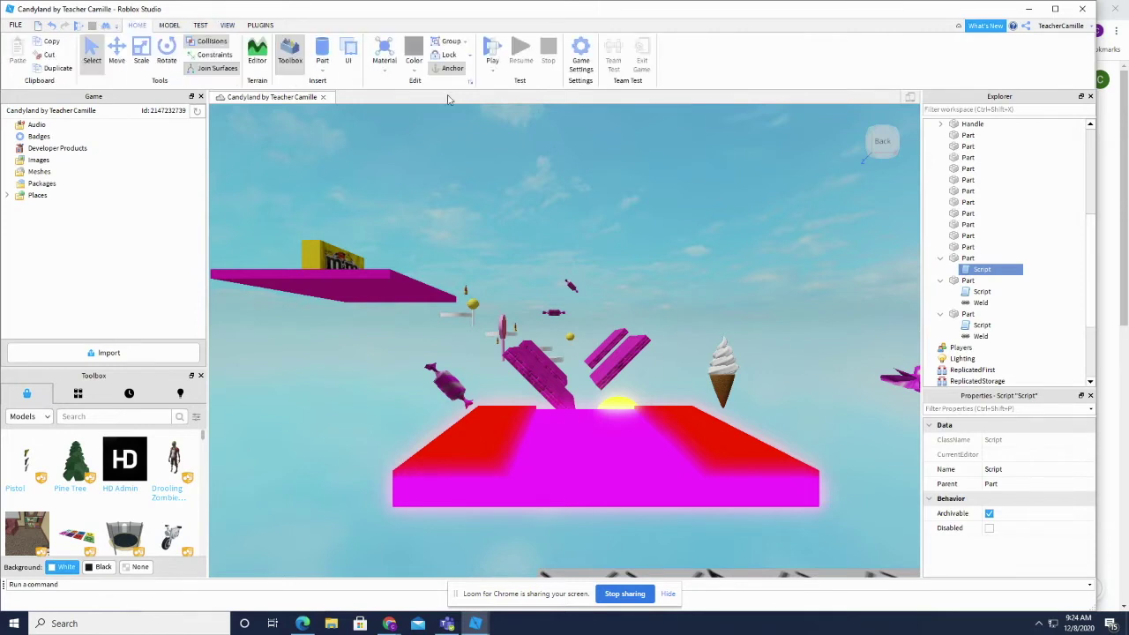
{"action": "left_click", "coordinate": [492, 55]}
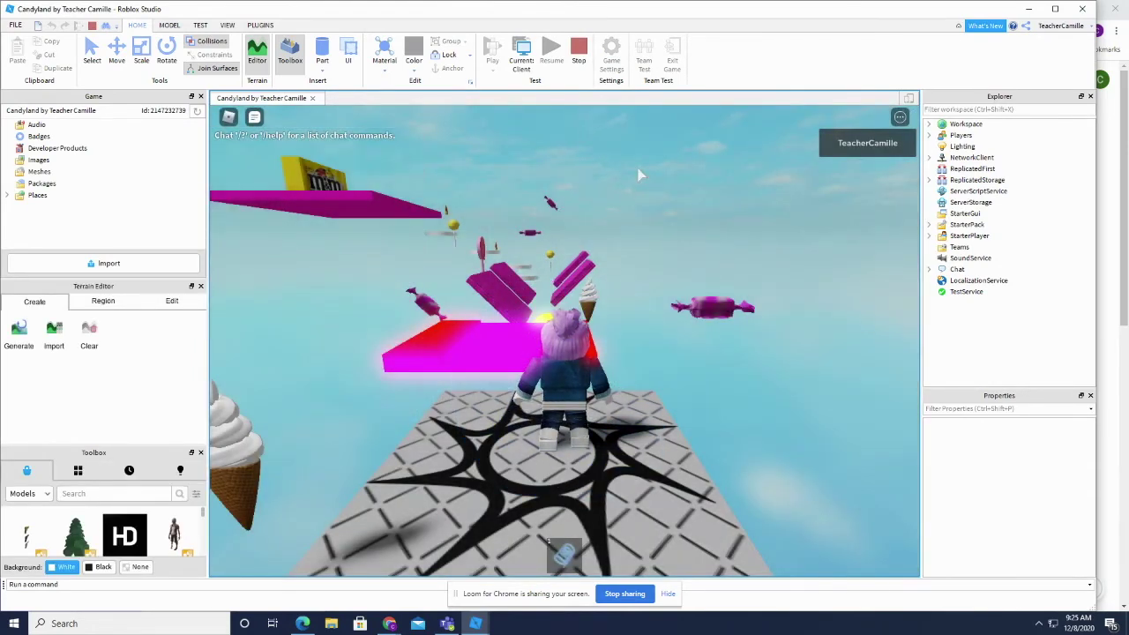
{"action": "key", "text": "Left"}
{"action": "key", "text": "Right"}
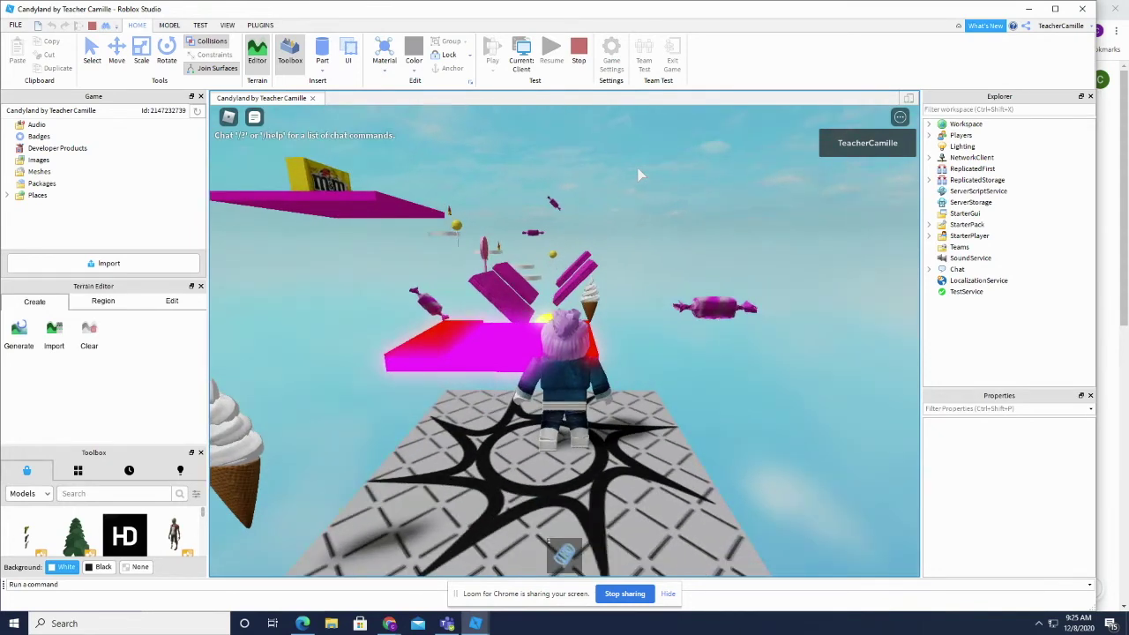
{"action": "key", "text": "Left"}
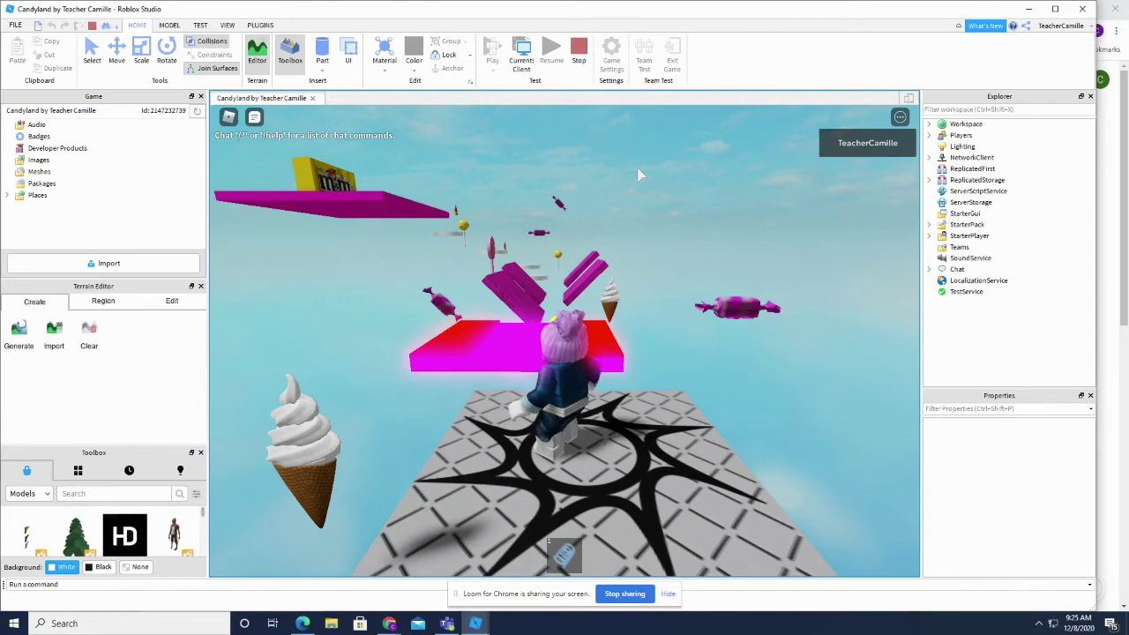
{"action": "key", "text": "Right"}
{"action": "key", "text": "Left"}
{"action": "key", "text": "Left"}
{"action": "key", "text": "Left"}
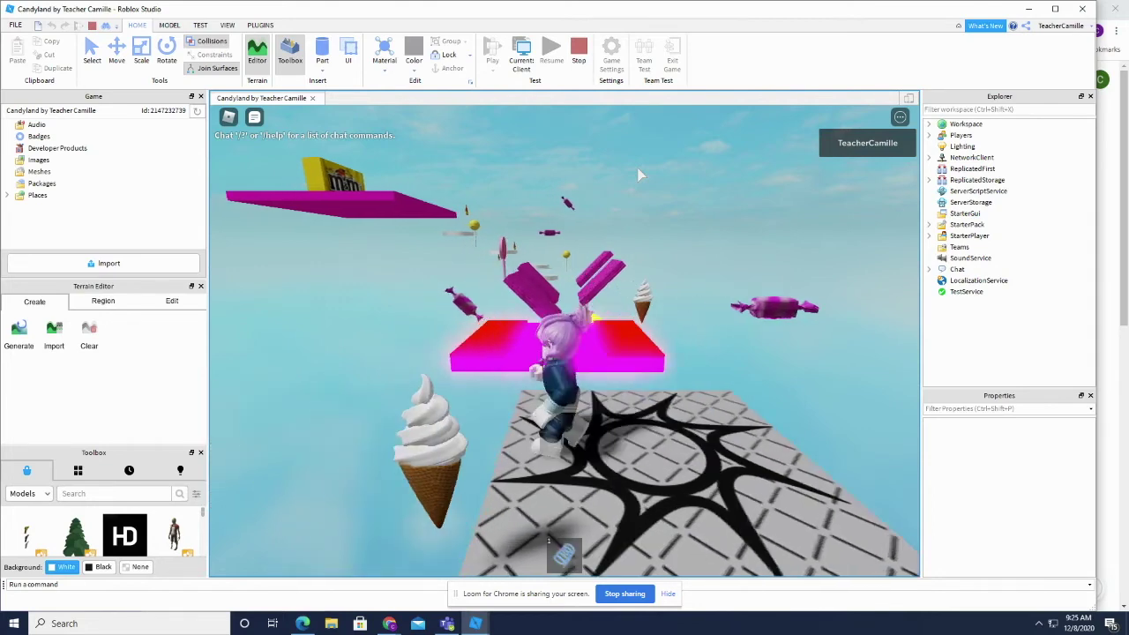
{"action": "key", "text": "Left"}
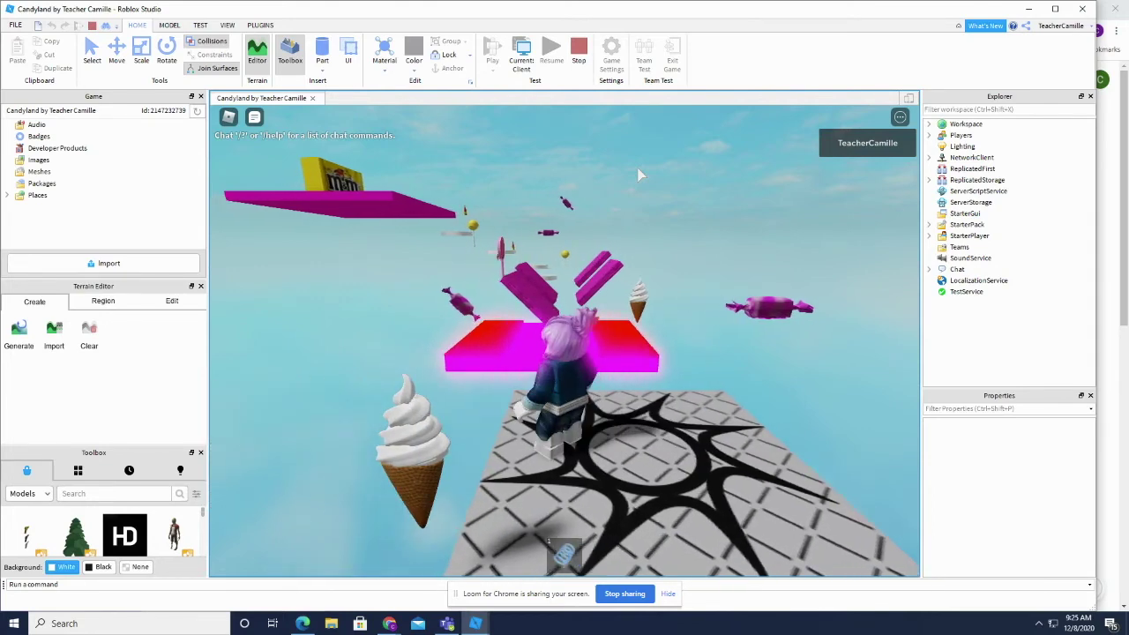
{"action": "key", "text": "Up"}
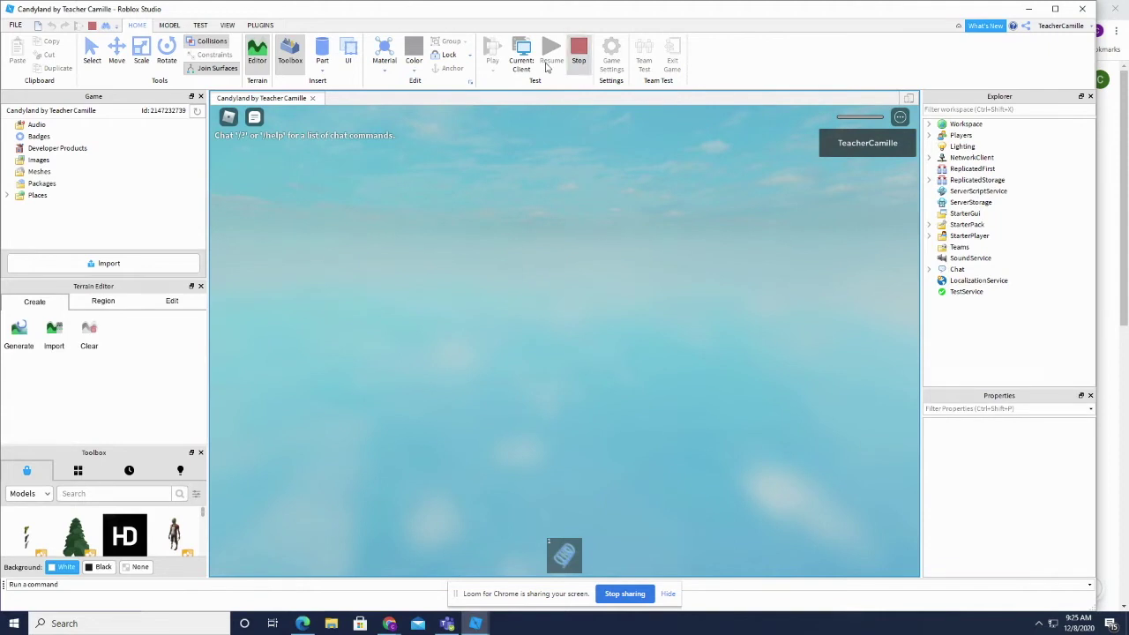
{"action": "left_click", "coordinate": [579, 51]}
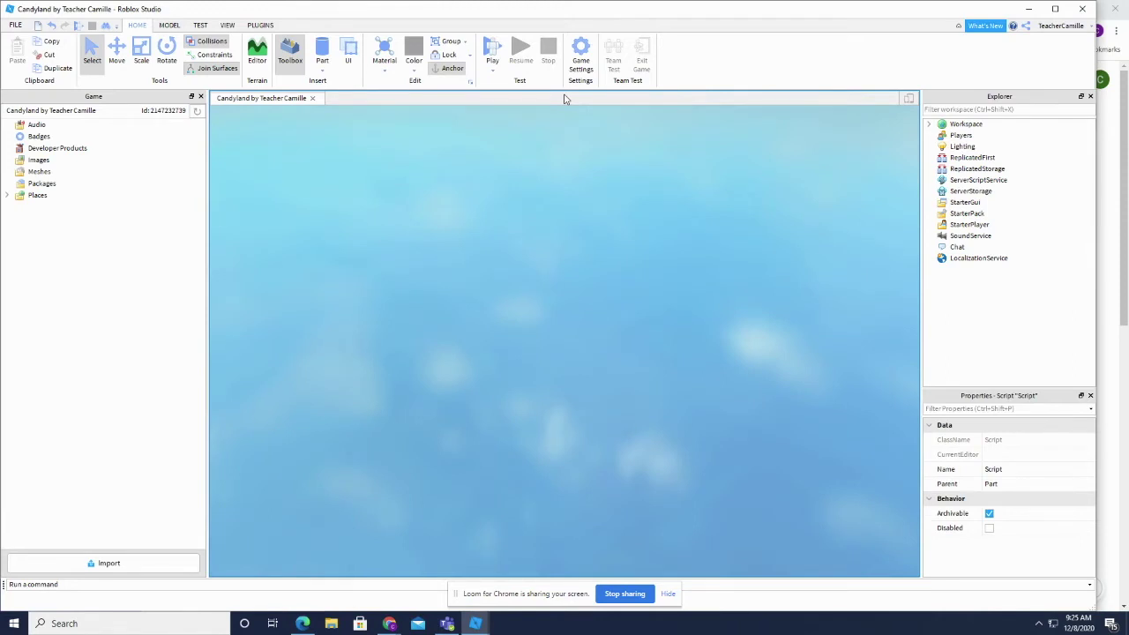
Playtest again, jumping onto the pink strip between the red slabs and walking forward along it
{"action": "key", "text": "F5"}
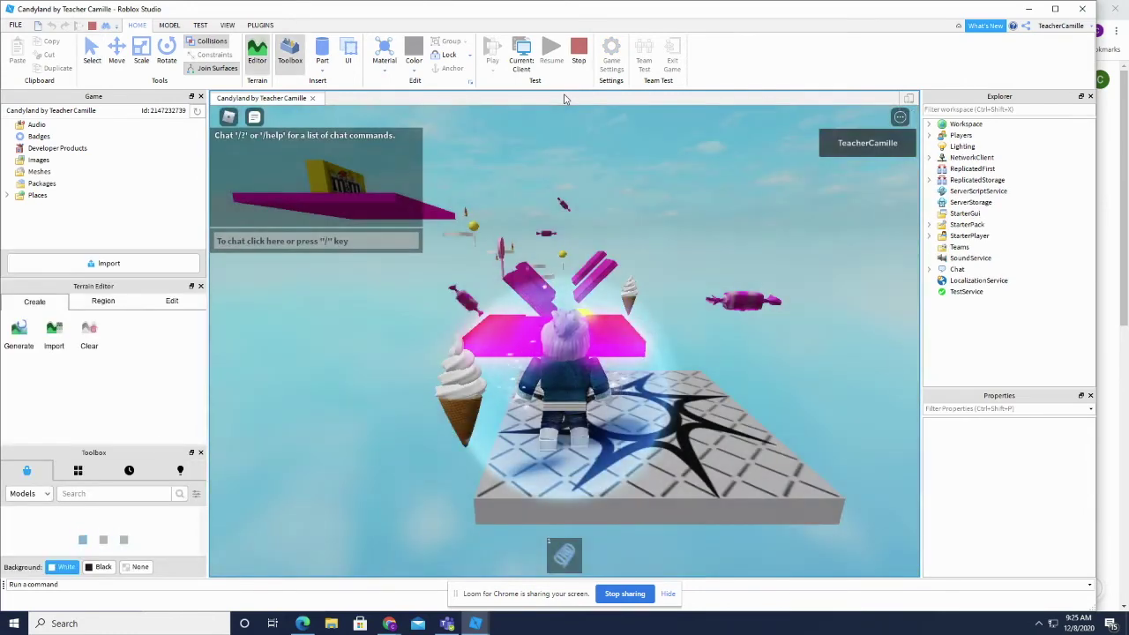
{"action": "key", "text": "w"}
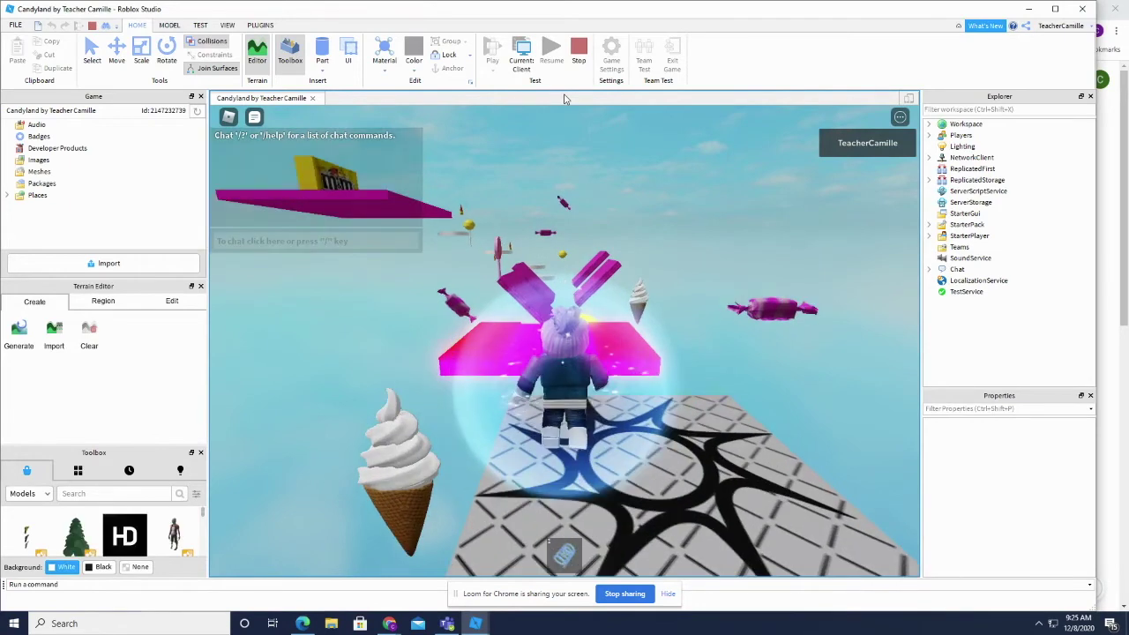
{"action": "key", "text": "space"}
{"action": "key", "text": "w"}
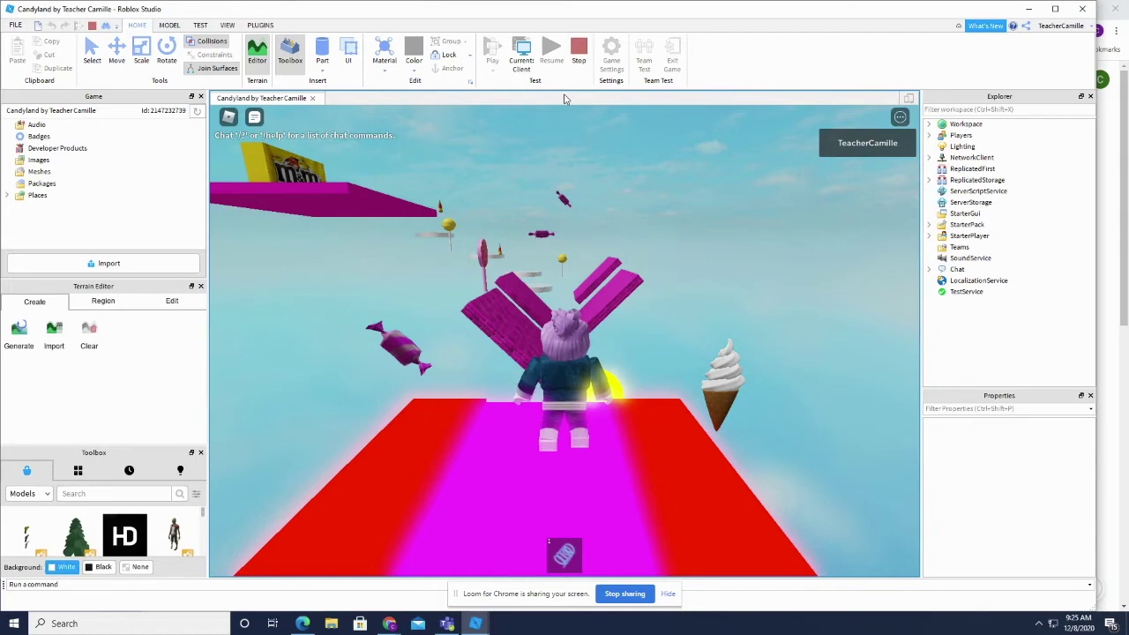
{"action": "key", "text": "w"}
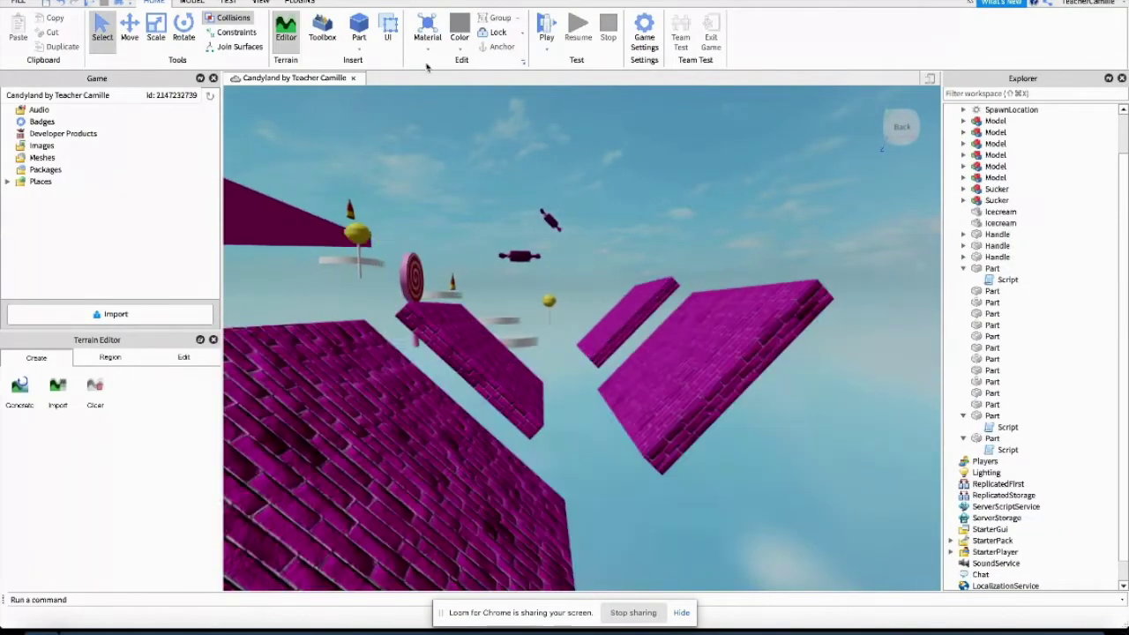
Insert a cylinder part near the tilted pink brick ramps and select it for moving
{"action": "left_click", "coordinate": [359, 49]}
{"action": "left_click", "coordinate": [370, 62]}
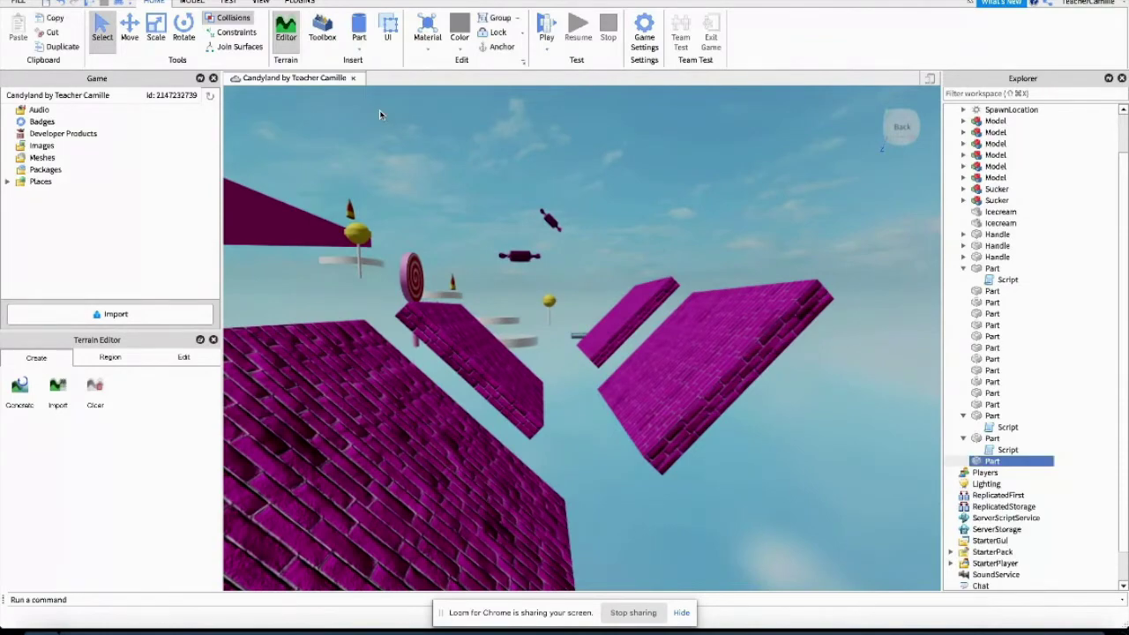
{"action": "left_click", "coordinate": [129, 31]}
{"action": "left_click_drag", "start_coordinate": [601, 354], "coordinate": [605, 361]}
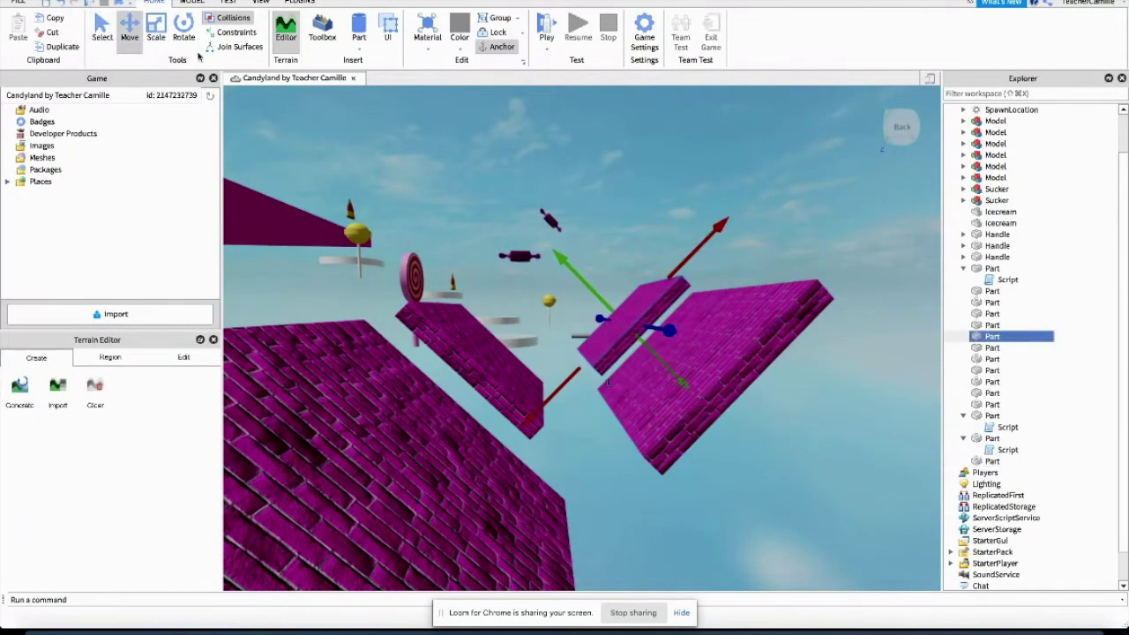
{"action": "left_click", "coordinate": [578, 336]}
{"action": "left_click", "coordinate": [567, 342]}
{"action": "left_click", "coordinate": [103, 31]}
{"action": "left_click", "coordinate": [577, 336]}
{"action": "left_click", "coordinate": [579, 341]}
{"action": "left_click", "coordinate": [578, 342]}
Tilt the grey cylinder and move it into the gap between the pink brick ramps
{"action": "key", "text": "ctrl+2"}
{"action": "left_click_drag", "start_coordinate": [579, 342], "coordinate": [549, 367]}
{"action": "key", "text": "ctrl+4"}
{"action": "mouse_move", "coordinate": [548, 367]}
{"action": "right_mouse_down"}
{"action": "mouse_move", "coordinate": [526, 355]}
{"action": "mouse_move", "coordinate": [540, 363]}
{"action": "right_mouse_up"}
{"action": "left_click_drag", "start_coordinate": [605, 324], "coordinate": [550, 347]}
{"action": "left_click", "coordinate": [130, 31]}
{"action": "left_click_drag", "start_coordinate": [605, 402], "coordinate": [563, 370]}
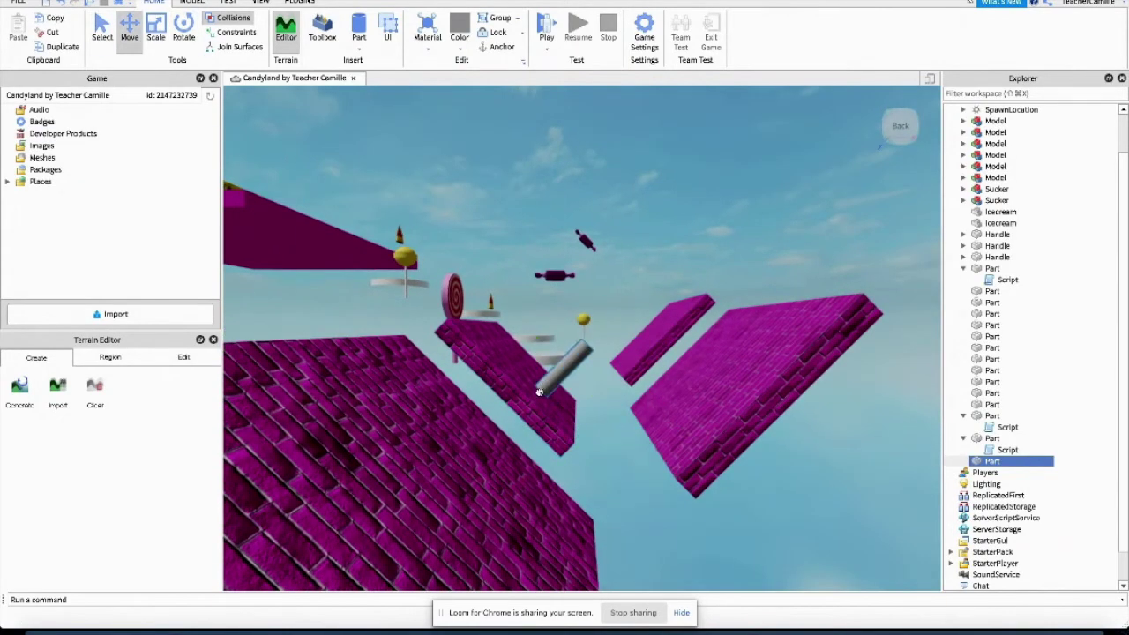
Show the object properties and change the cylinder's color to red
{"action": "left_click", "coordinate": [260, 2]}
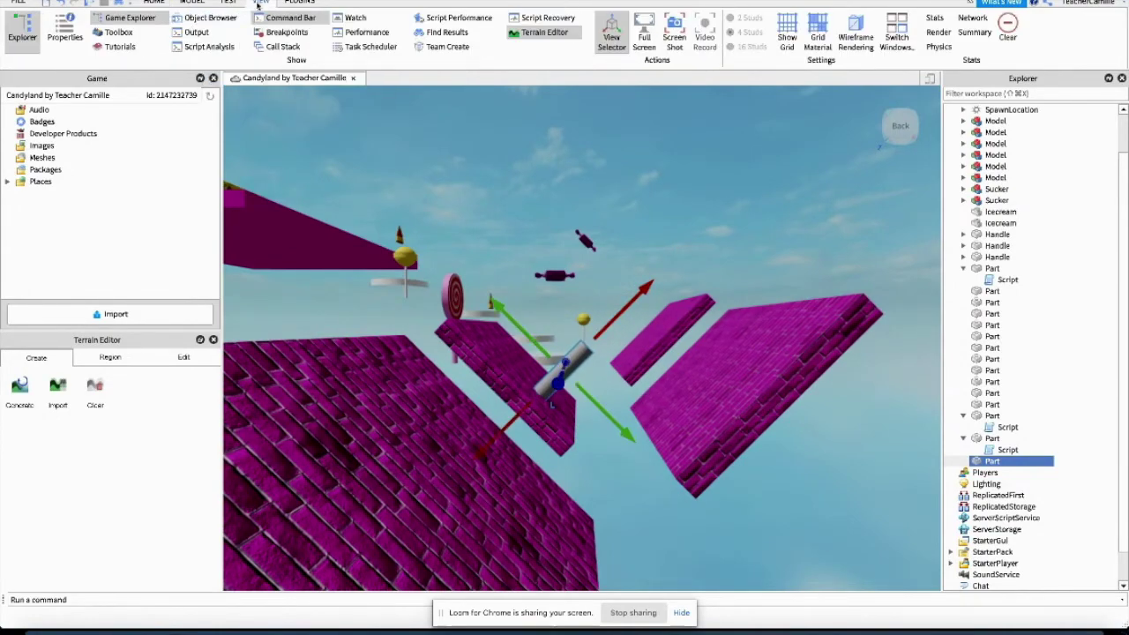
{"action": "left_click", "coordinate": [64, 34]}
{"action": "left_click", "coordinate": [1084, 459]}
{"action": "left_click", "coordinate": [1088, 303]}
{"action": "left_click", "coordinate": [1085, 474]}
{"action": "left_click", "coordinate": [1065, 498]}
{"action": "left_click", "coordinate": [1093, 475]}
{"action": "left_click", "coordinate": [1065, 551]}
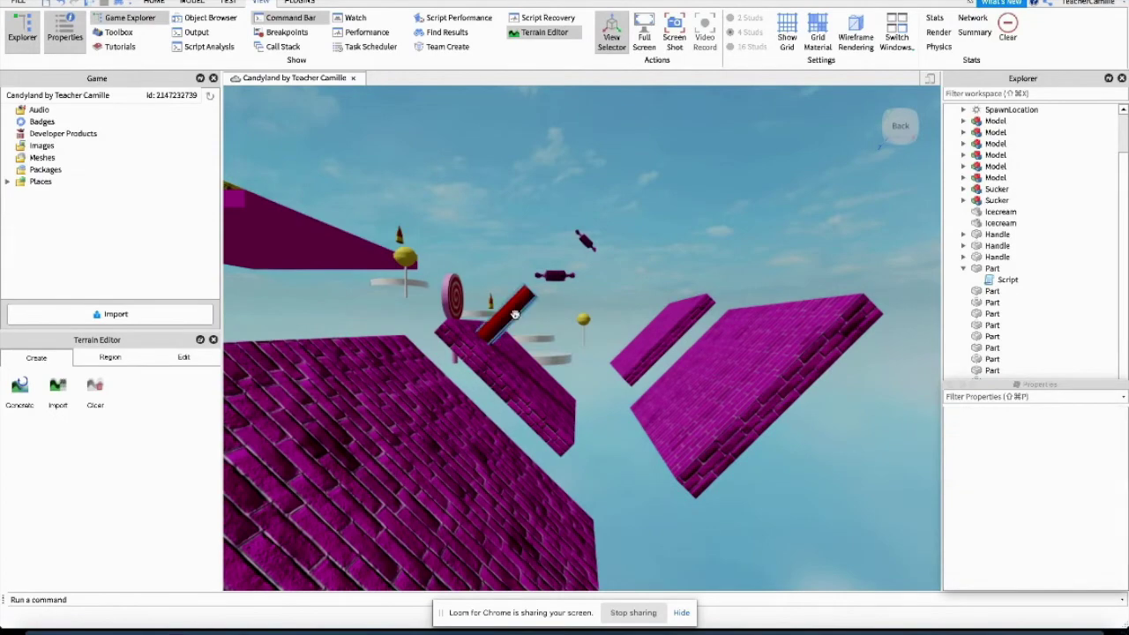
Add a script to the red cylinder on the brick ramps and replace its default code with the kill script
{"action": "left_click", "coordinate": [155, 2]}
{"action": "left_click", "coordinate": [102, 31]}
{"action": "right_click_drag", "start_coordinate": [498, 323], "coordinate": [499, 325]}
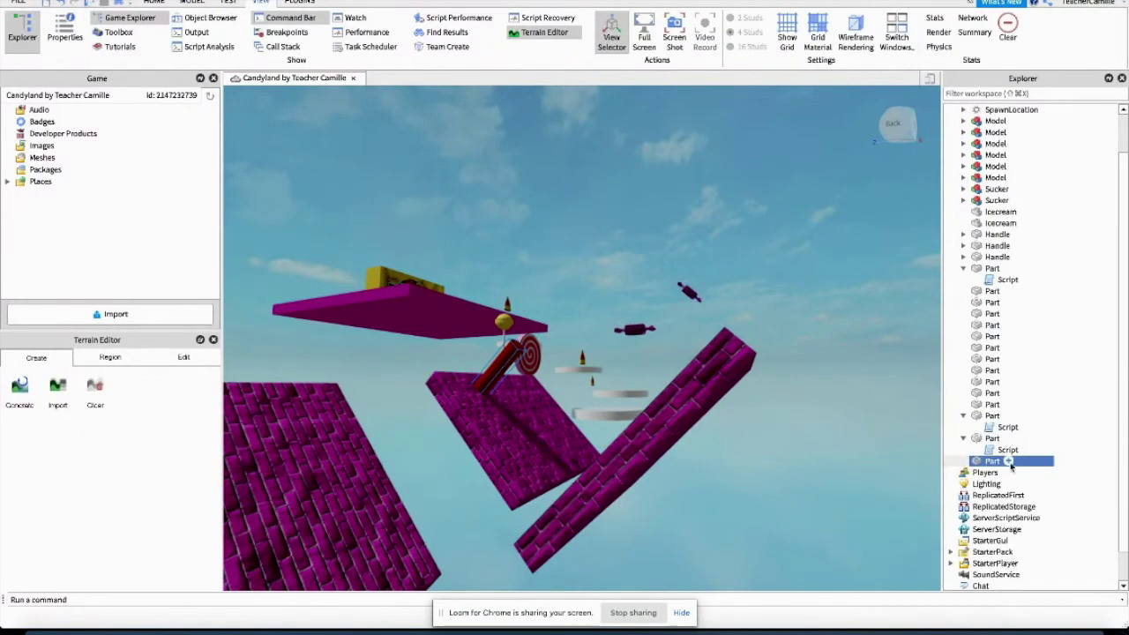
{"action": "left_click", "coordinate": [1008, 461]}
{"action": "key", "text": "BackSpace"}
{"action": "left_click", "coordinate": [415, 78]}
Add a script to the glowing yellow ball and paste the kill code over its default line
{"action": "left_click", "coordinate": [395, 291]}
{"action": "key", "text": "f"}
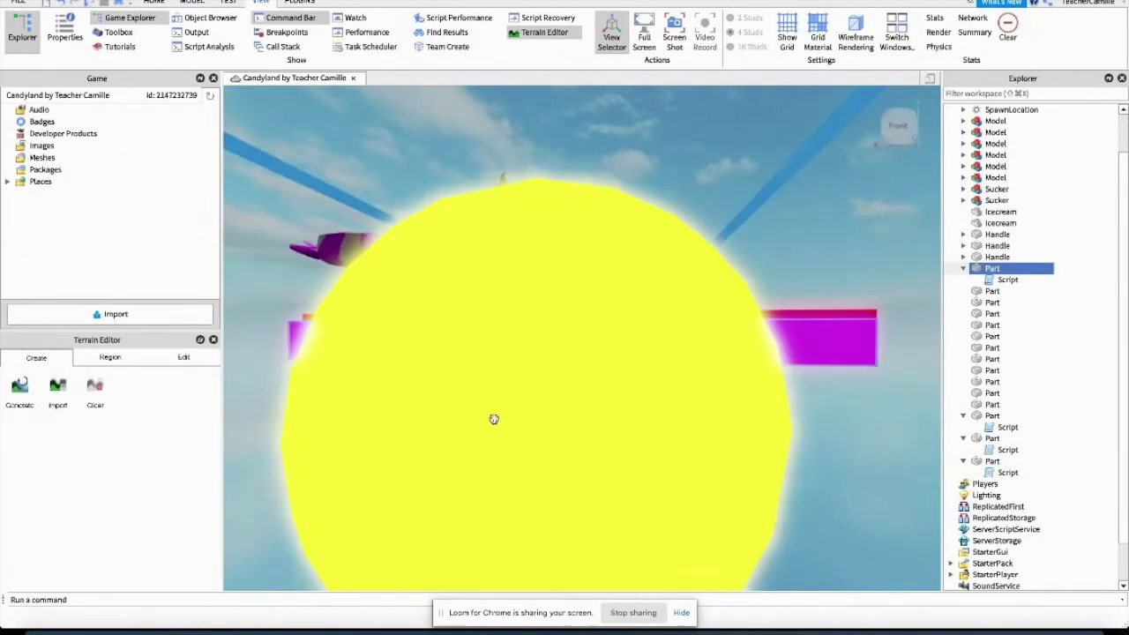
{"action": "double_click", "coordinate": [1008, 450]}
{"action": "key", "text": "ctrl+a"}
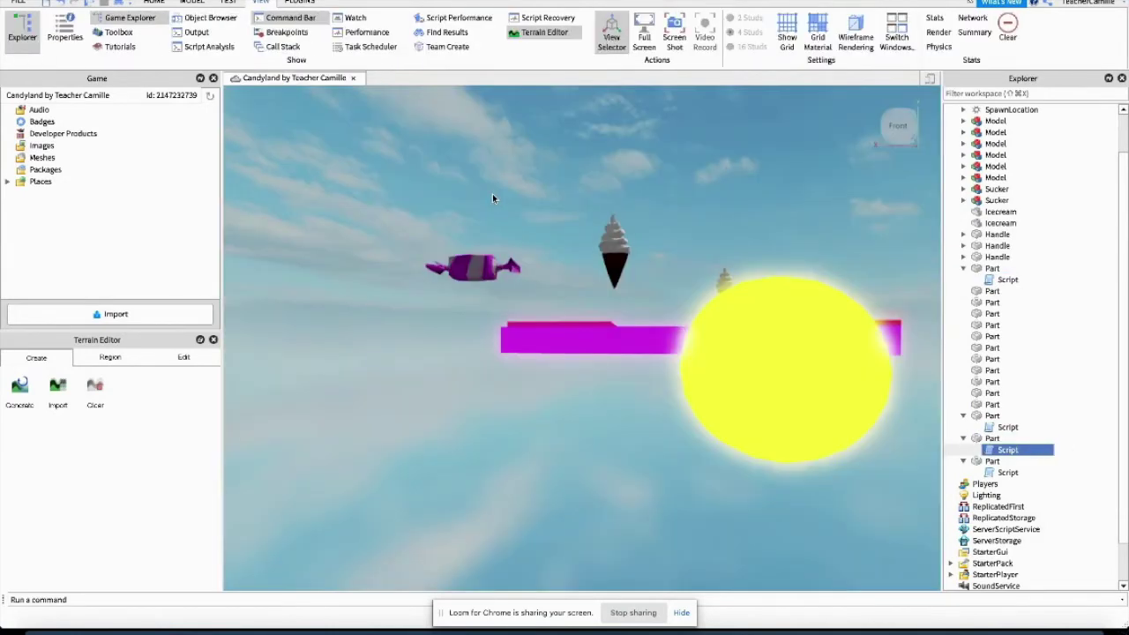
{"action": "scroll", "coordinate": [492, 193], "scroll_direction": "down", "scroll_amount": 5}
{"action": "left_click", "coordinate": [578, 381]}
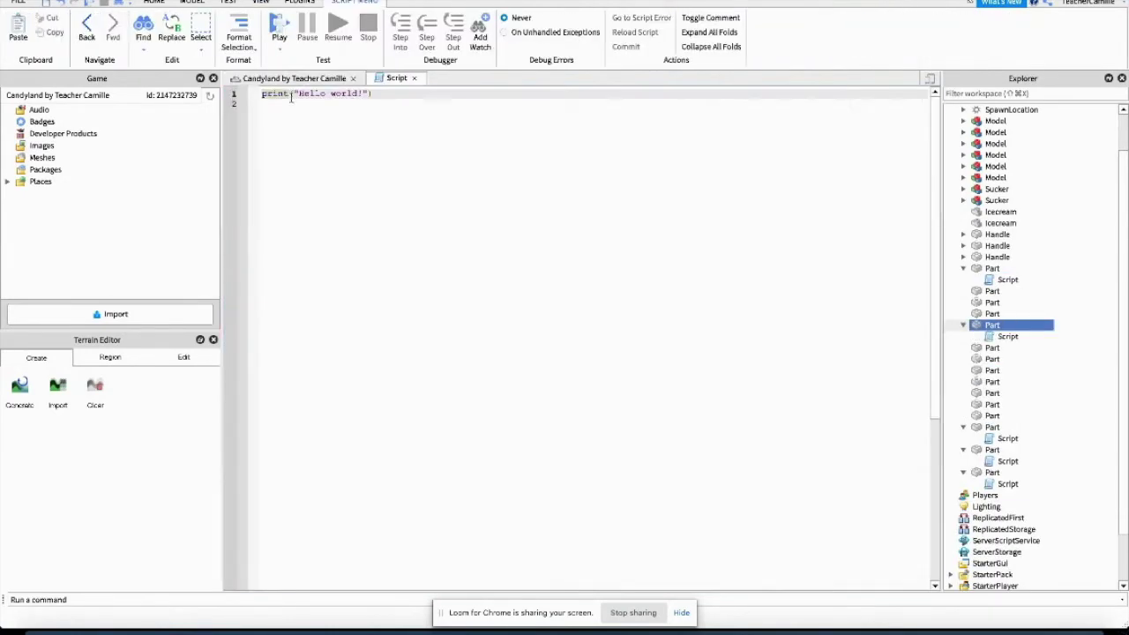
{"action": "key", "text": "ctrl+v"}
{"action": "left_click", "coordinate": [417, 77]}
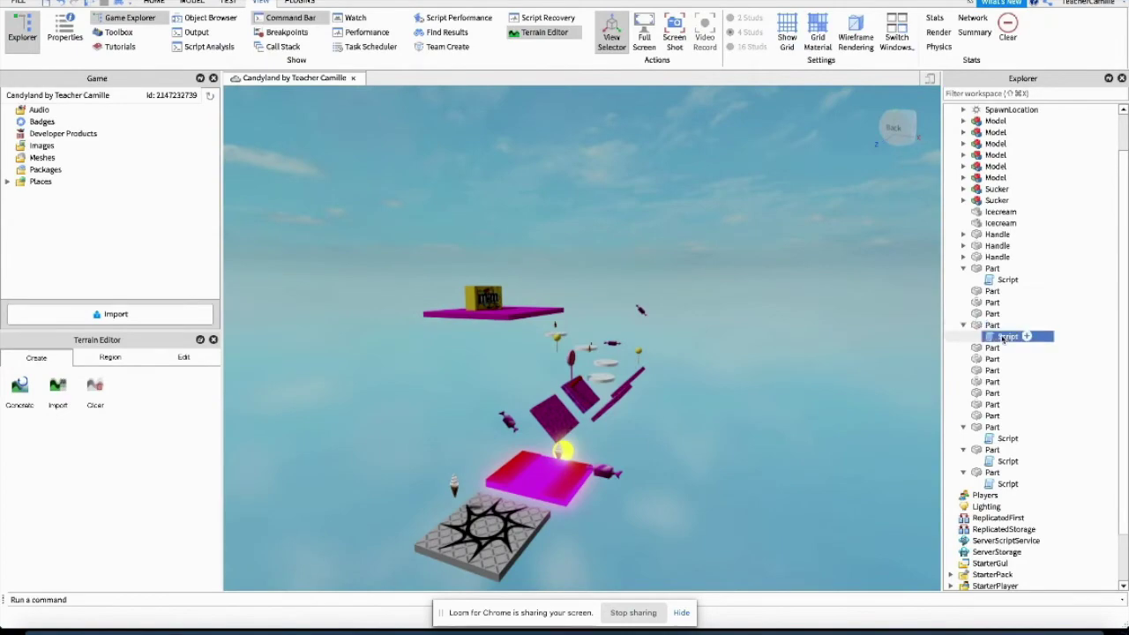
{"action": "double_click", "coordinate": [1007, 336]}
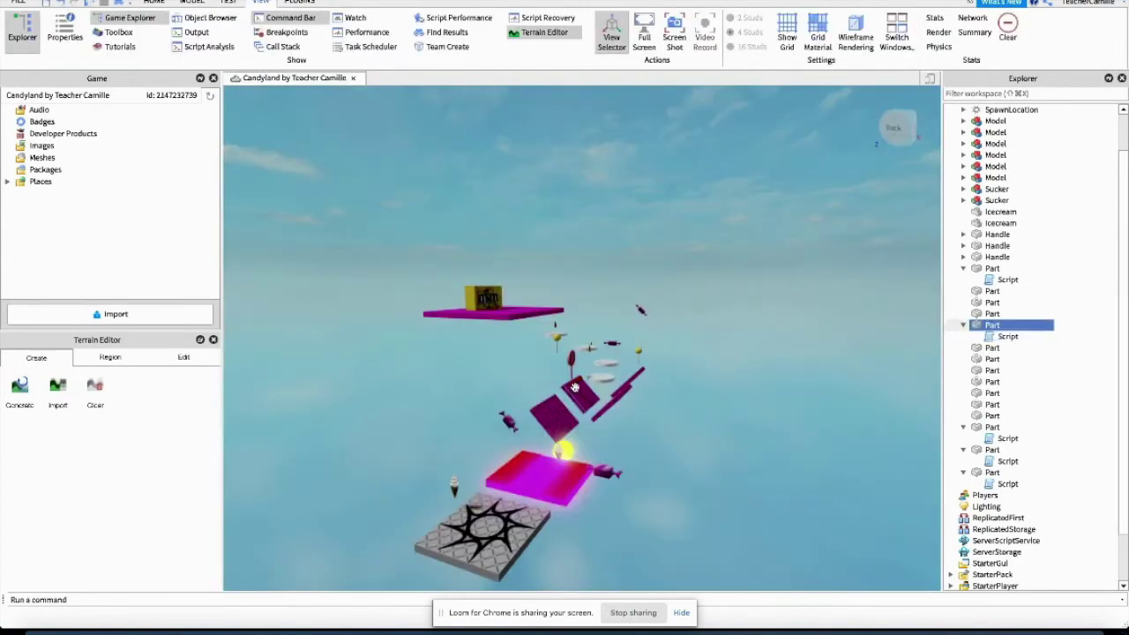
Duplicate the scripted red cylinder twice and place the copies across the tilted brick ramps
{"action": "double_click", "coordinate": [992, 472]}
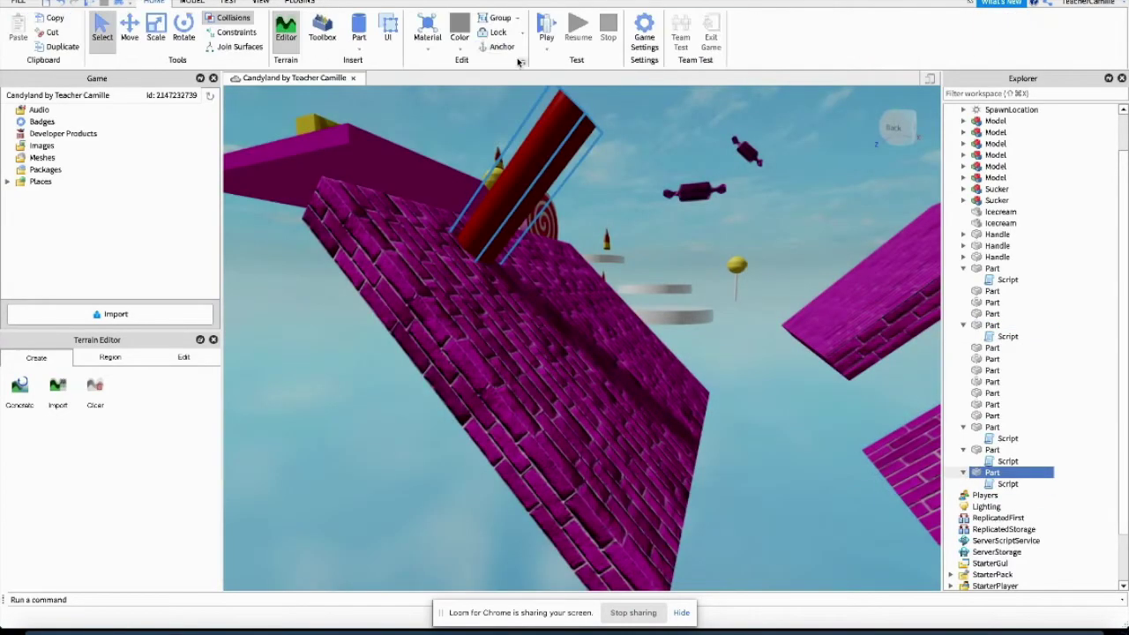
{"action": "right_click", "coordinate": [561, 143]}
{"action": "left_click", "coordinate": [596, 208]}
{"action": "left_click_drag", "start_coordinate": [512, 203], "coordinate": [686, 380]}
{"action": "right_click_drag", "start_coordinate": [688, 379], "coordinate": [688, 379]}
{"action": "key", "text": "ctrl+d"}
{"action": "left_click_drag", "start_coordinate": [587, 331], "coordinate": [688, 396]}
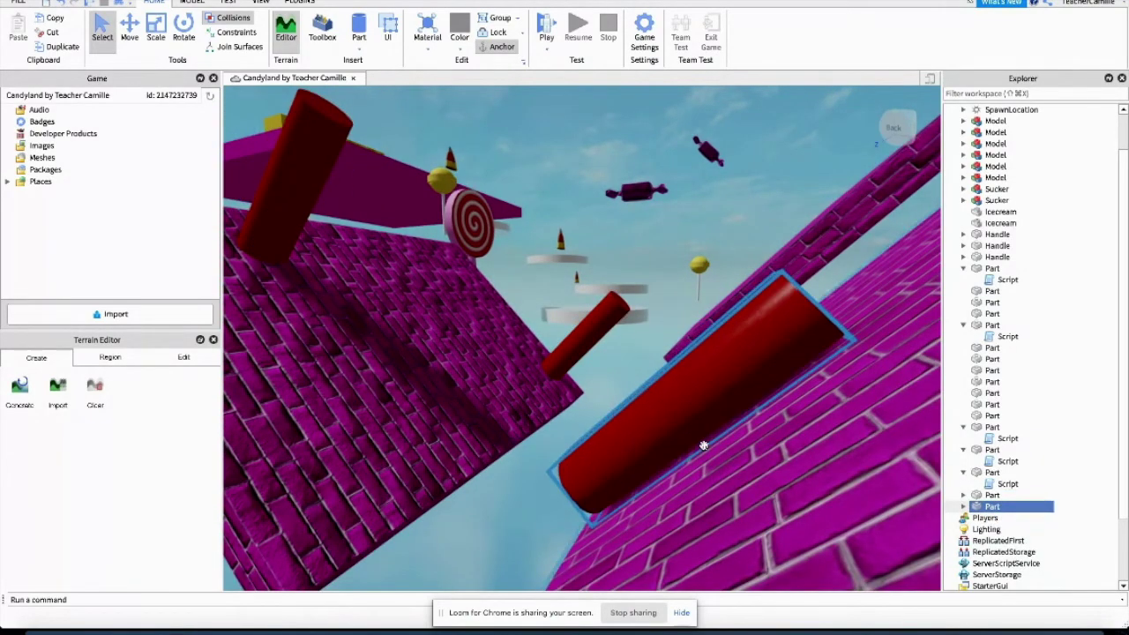
Tilt the last cylinder copy the opposite way and place it and further duplicates along the facing brick ramp
{"action": "left_click", "coordinate": [184, 31]}
{"action": "key", "text": "ctrl+z"}
{"action": "key", "text": "ctrl+z"}
{"action": "key", "text": "ctrl+z"}
{"action": "key", "text": "ctrl+z"}
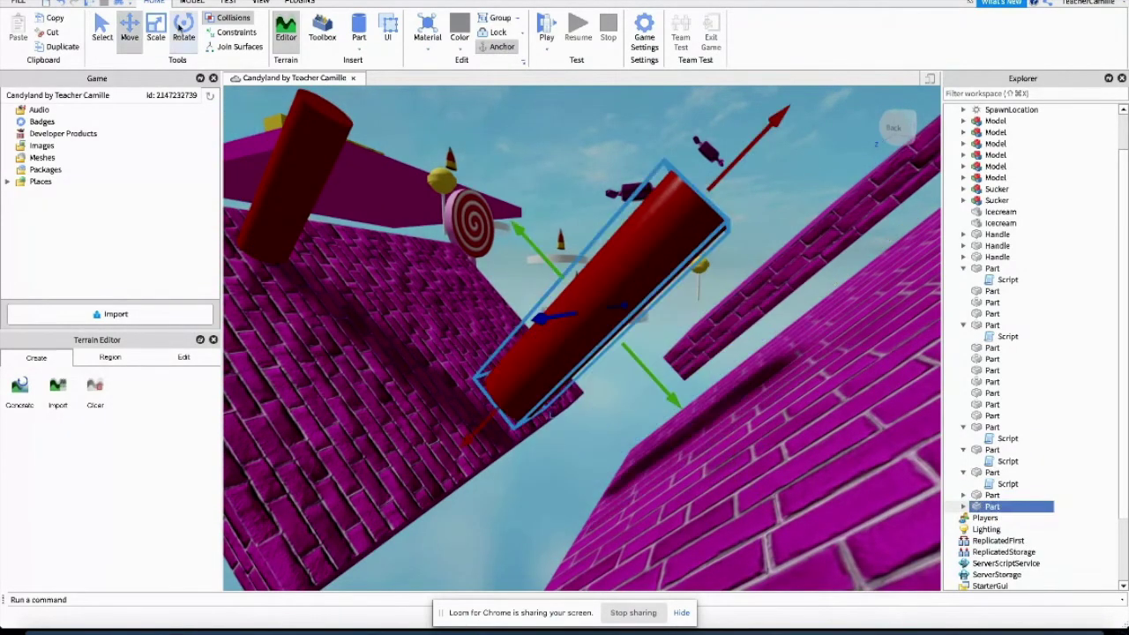
{"action": "left_click", "coordinate": [129, 31]}
{"action": "left_click_drag", "start_coordinate": [600, 335], "coordinate": [756, 408]}
{"action": "key", "text": "ctrl+d"}
{"action": "right_click_drag", "start_coordinate": [756, 408], "coordinate": [723, 203]}
{"action": "left_click", "coordinate": [614, 329]}
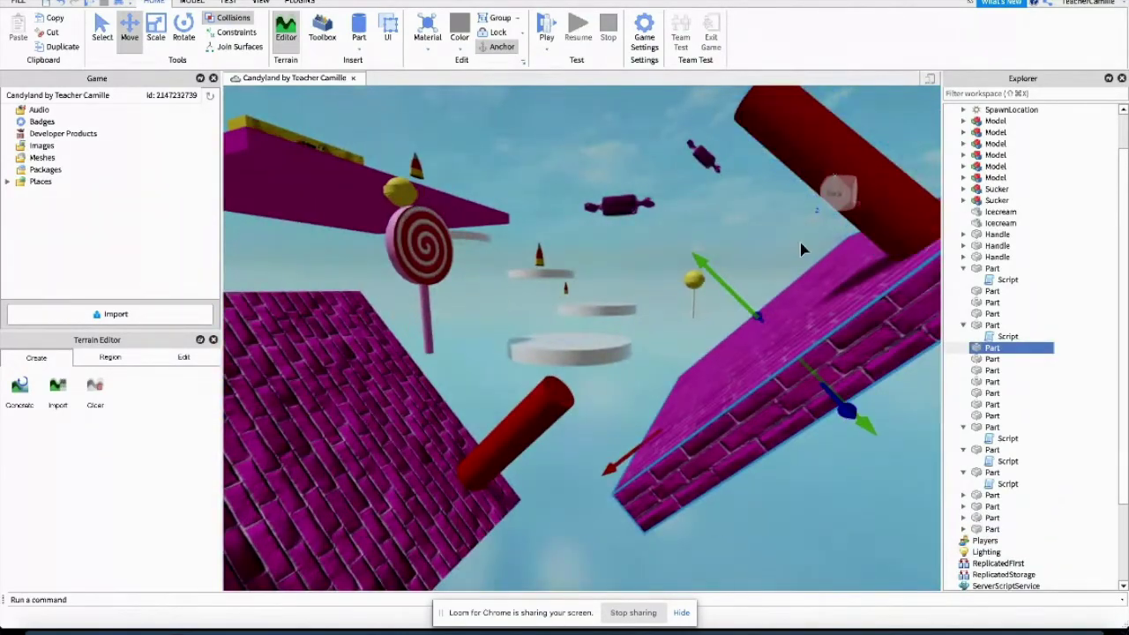
{"action": "left_click", "coordinate": [728, 193]}
{"action": "left_click_drag", "start_coordinate": [728, 193], "coordinate": [741, 265]}
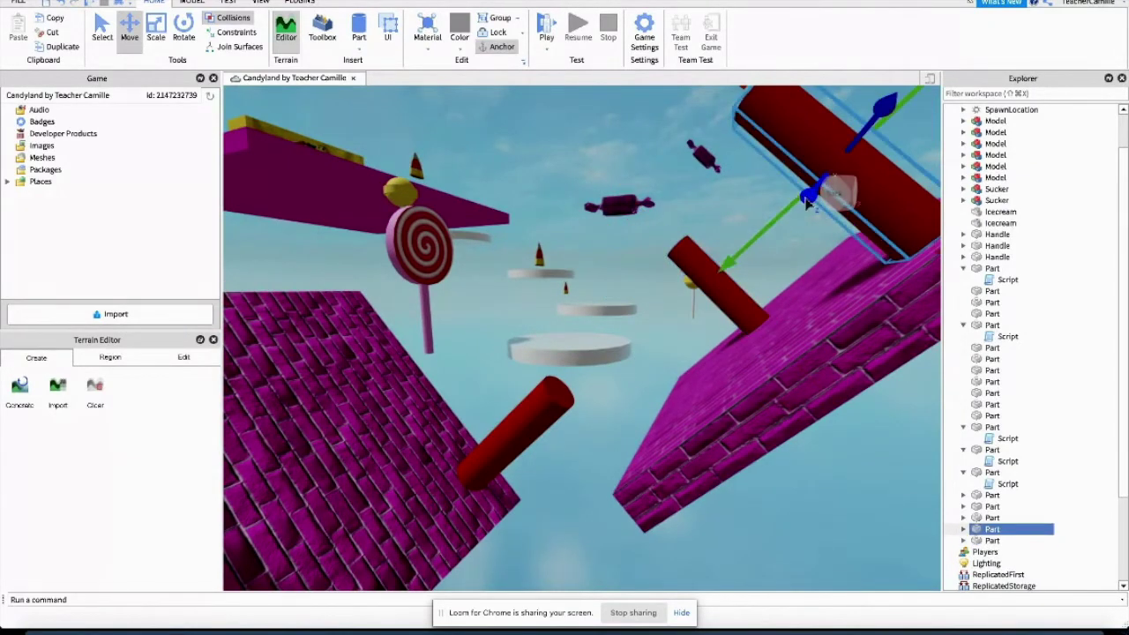
Insert a small sphere part on the nearest white disc and adjust its size
{"action": "left_click", "coordinate": [568, 348]}
{"action": "left_click", "coordinate": [359, 44]}
{"action": "left_click", "coordinate": [371, 77]}
{"action": "key", "text": "ctrl+3"}
{"action": "left_click_drag", "start_coordinate": [579, 258], "coordinate": [580, 294]}
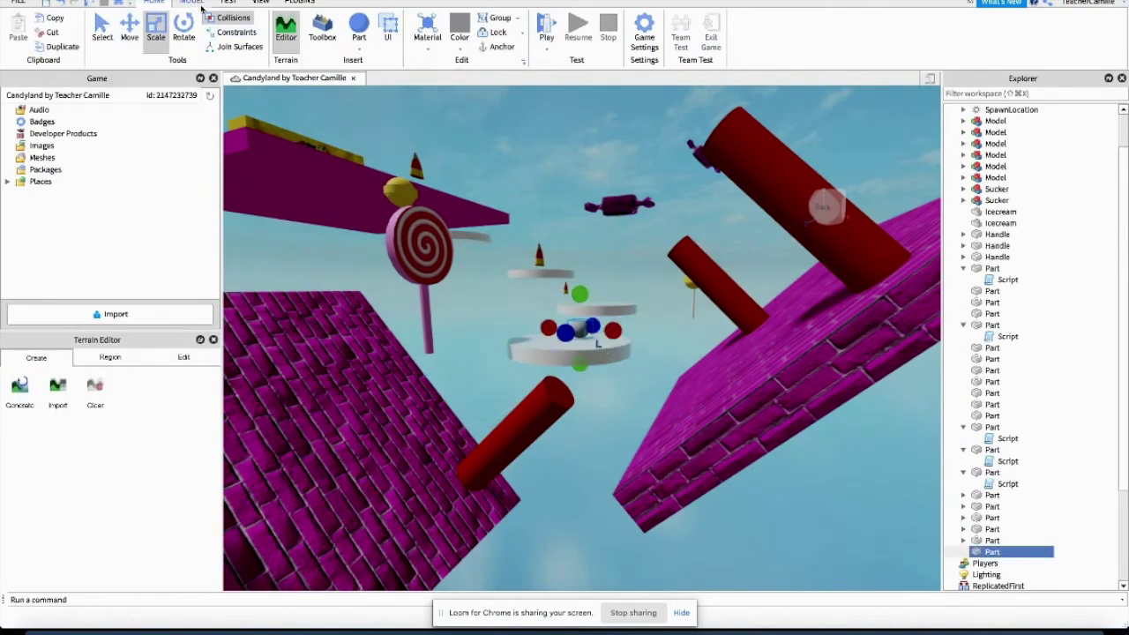
Show the object properties and set the sphere's BrickColor to Really red
{"action": "left_click", "coordinate": [260, 1]}
{"action": "left_click", "coordinate": [64, 37]}
{"action": "left_click", "coordinate": [1075, 430]}
{"action": "left_click", "coordinate": [1069, 289]}
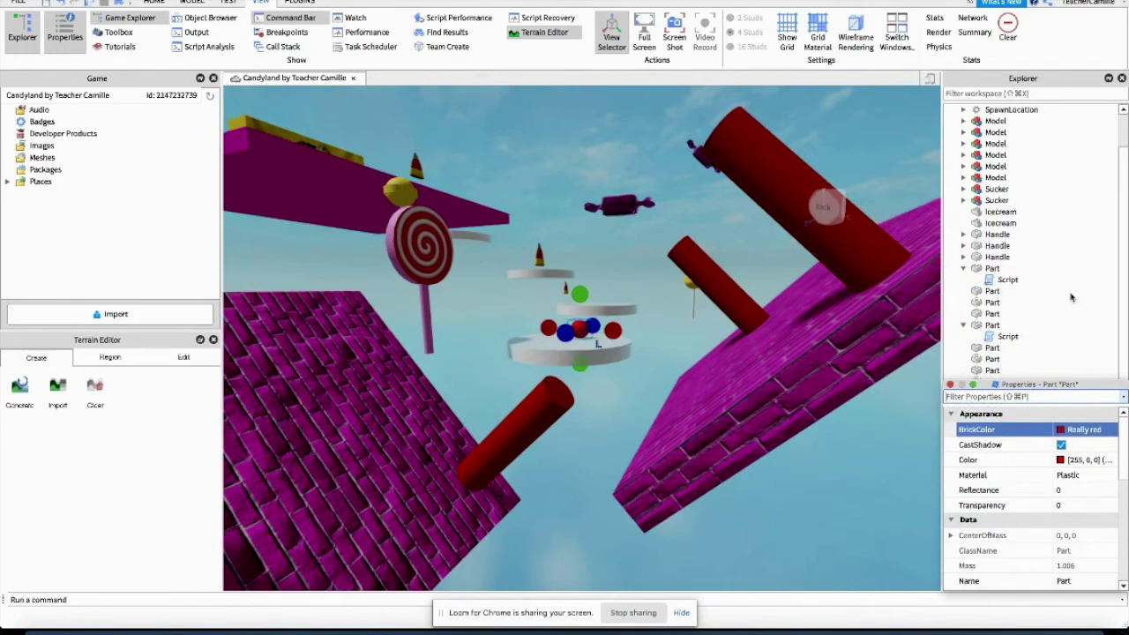
Position the red ball on the nearest white disc and spread copies of it over the disc
{"action": "left_click", "coordinate": [154, 2]}
{"action": "left_click", "coordinate": [129, 37]}
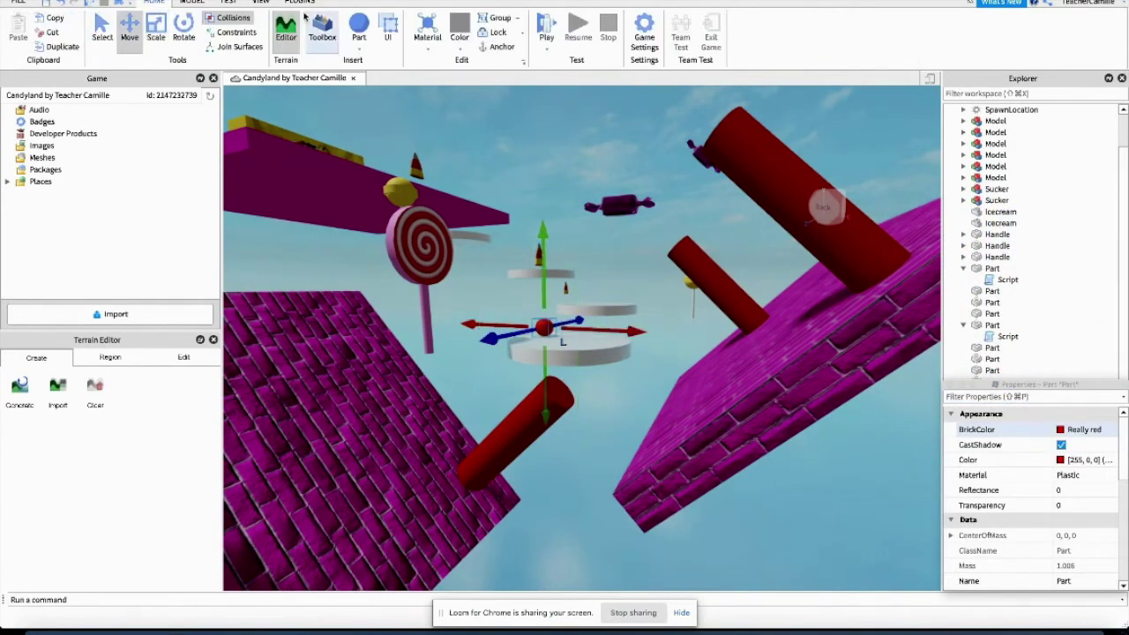
{"action": "left_click_drag", "start_coordinate": [544, 327], "coordinate": [592, 337]}
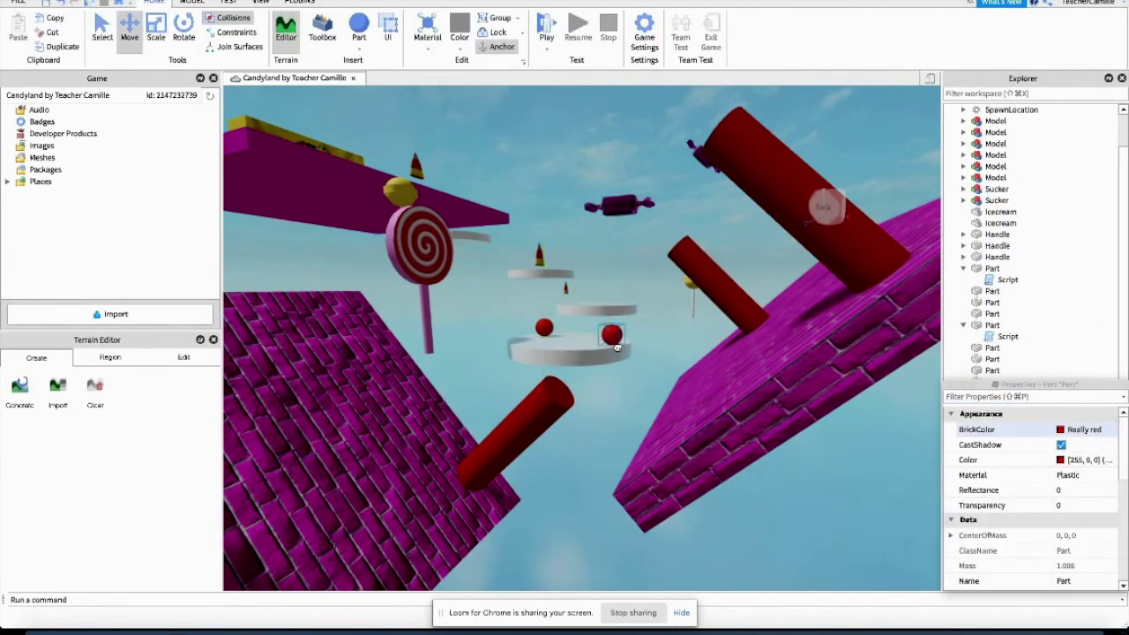
{"action": "left_click", "coordinate": [608, 349]}
{"action": "scroll", "coordinate": [620, 279], "scroll_direction": "down", "scroll_amount": 5}
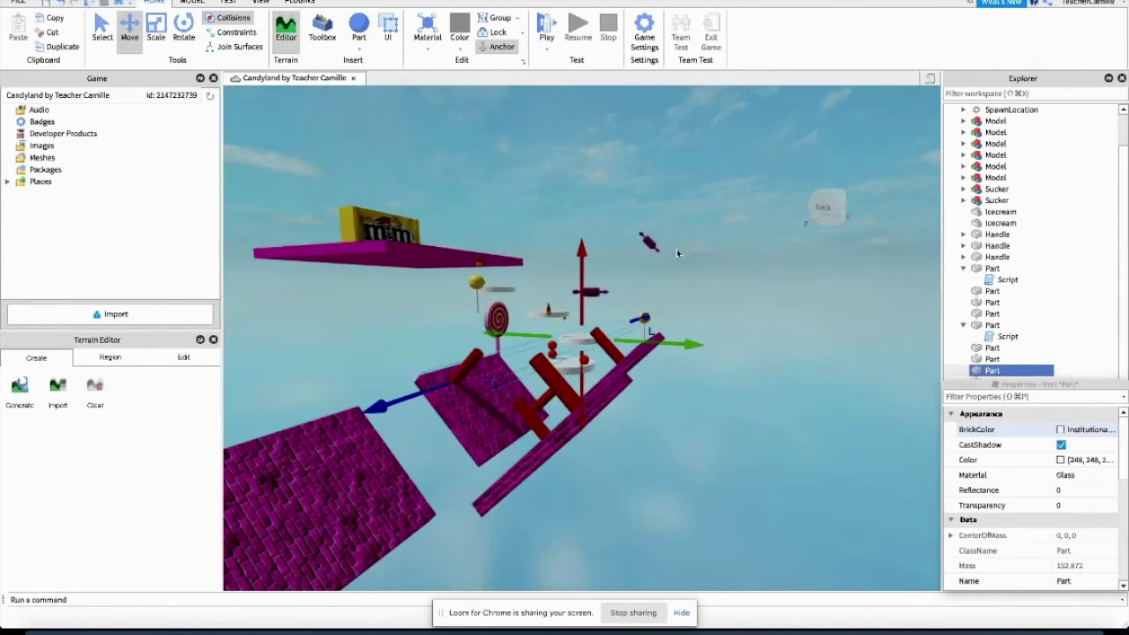
{"action": "scroll", "coordinate": [575, 338], "scroll_direction": "up", "scroll_amount": 5}
{"action": "left_click", "coordinate": [602, 405]}
{"action": "right_click_drag", "start_coordinate": [602, 406], "coordinate": [250, 111]}
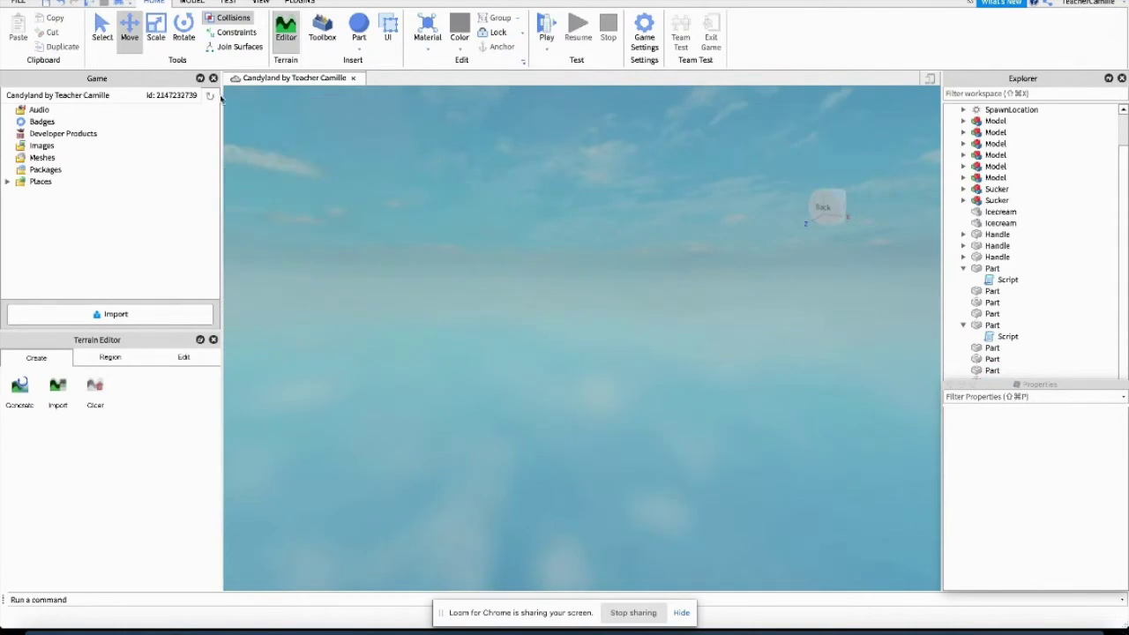
{"action": "left_click", "coordinate": [60, 3]}
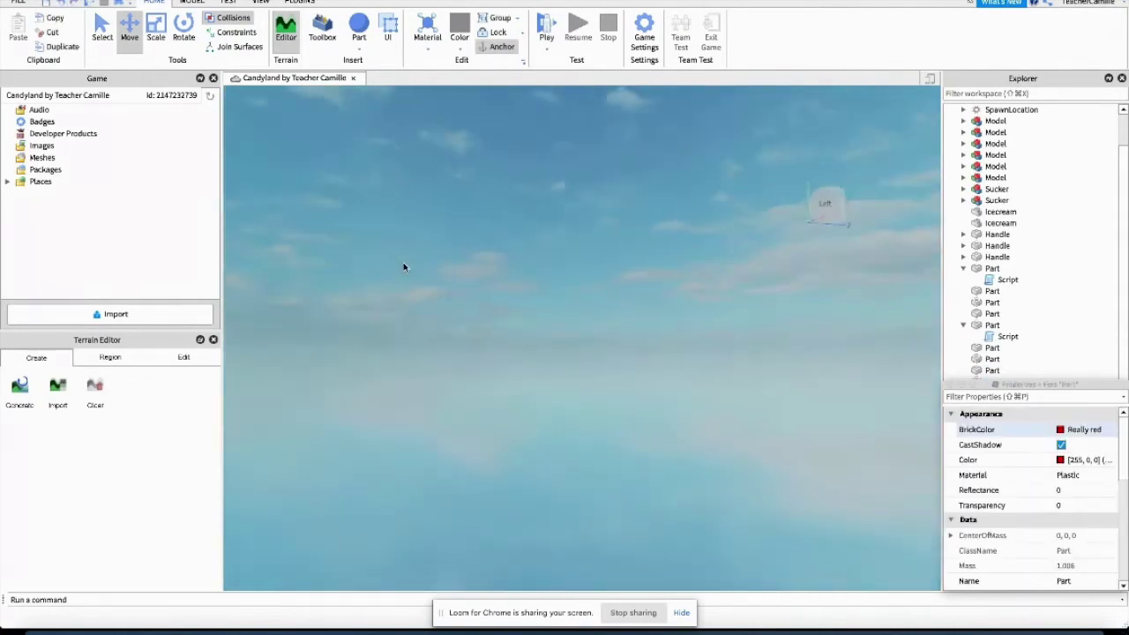
{"action": "key", "text": "f"}
{"action": "key", "text": "ctrl+z"}
{"action": "key", "text": "f"}
{"action": "scroll", "coordinate": [570, 458], "scroll_direction": "down", "scroll_amount": 5}
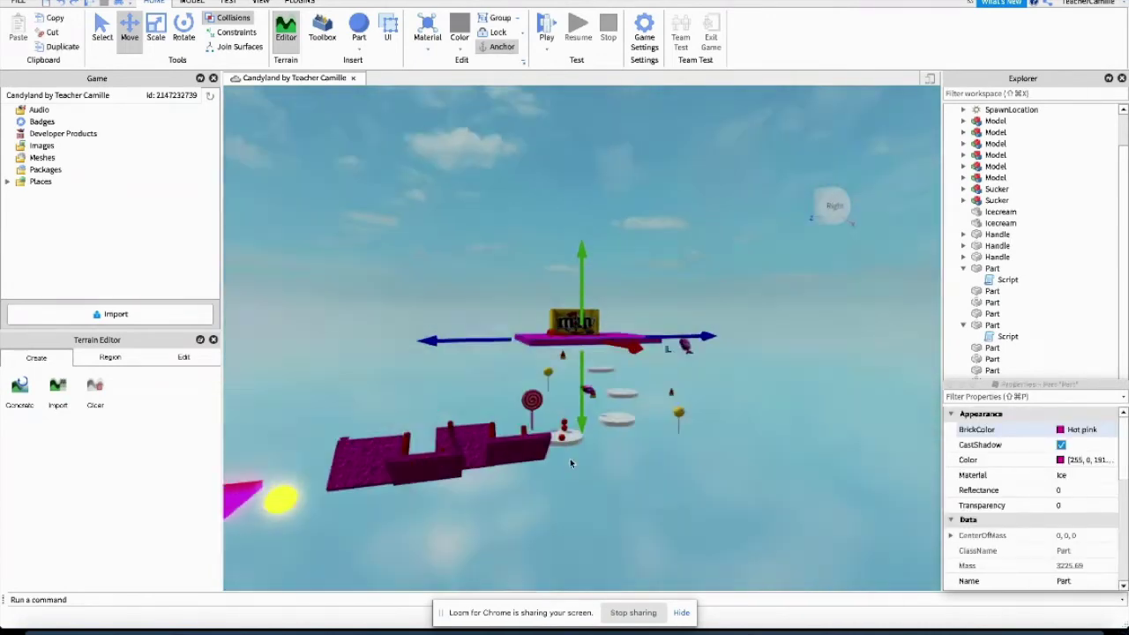
{"action": "key", "text": "ctrl+1"}
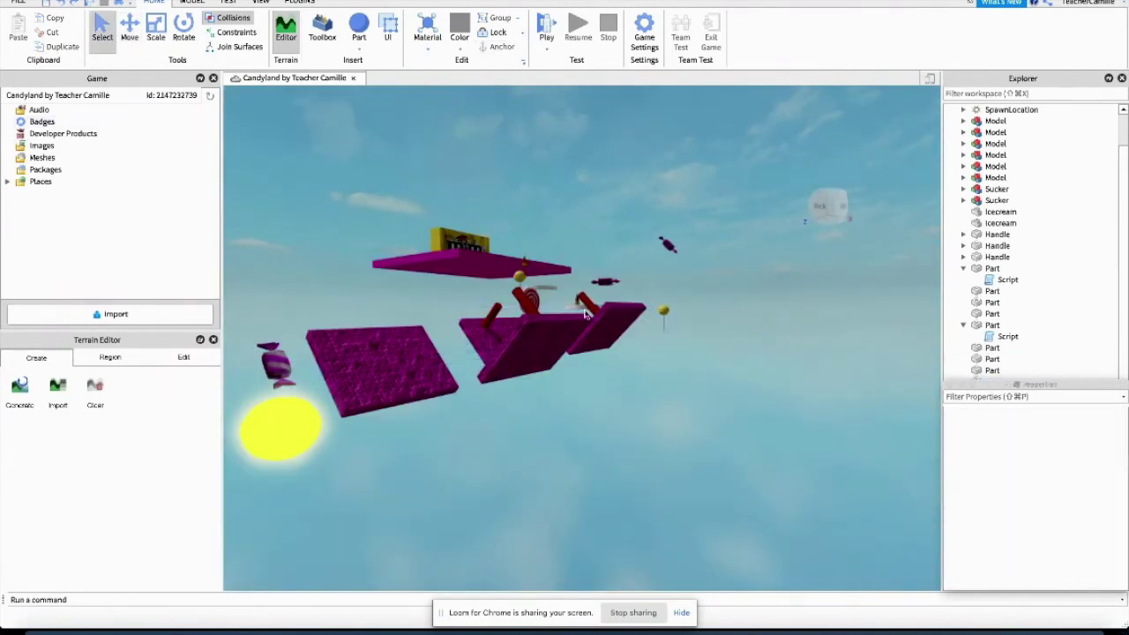
Duplicate the red ball onto the white discs farther along the course, spacing the copies apart on each disc
{"action": "left_click", "coordinate": [585, 314]}
{"action": "key", "text": "f"}
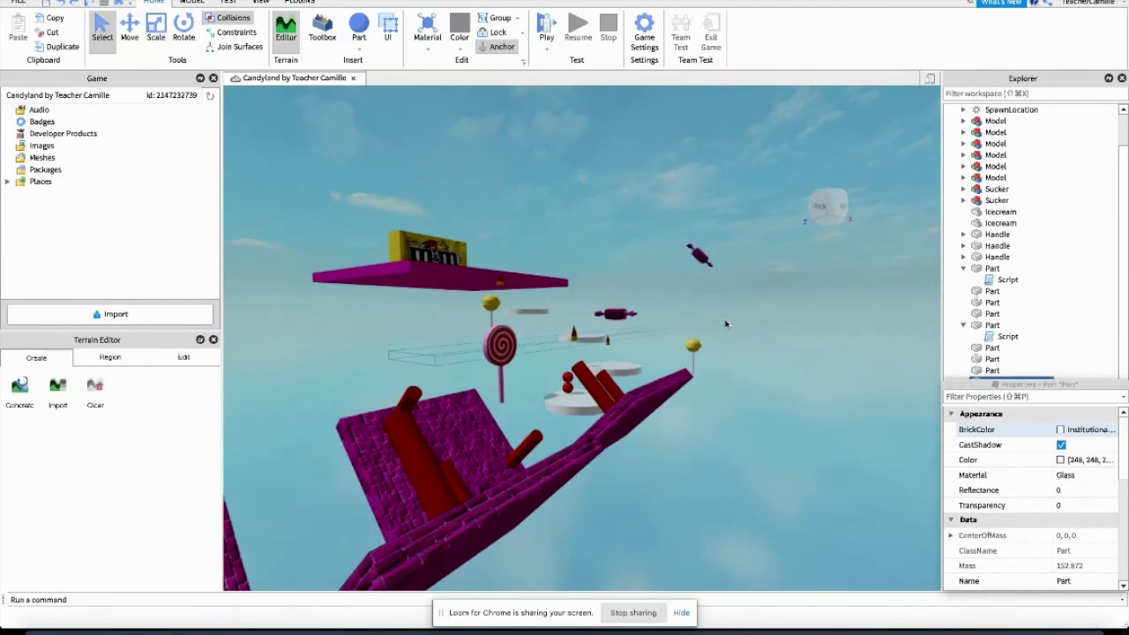
{"action": "key", "text": "ctrl+2"}
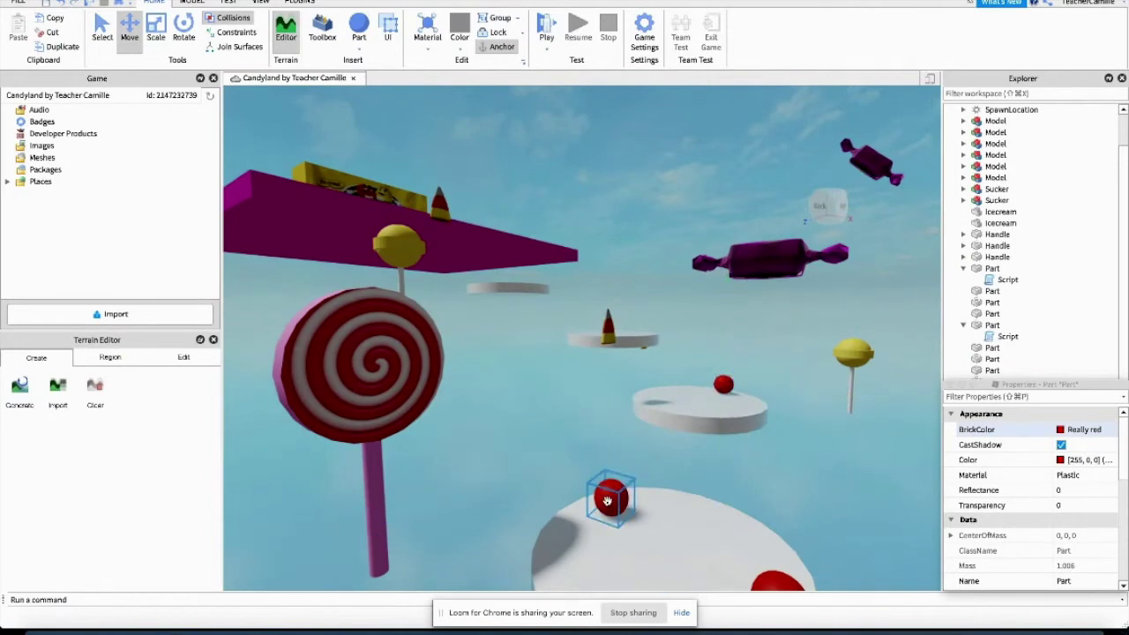
{"action": "left_click", "coordinate": [739, 419]}
{"action": "key", "text": "f"}
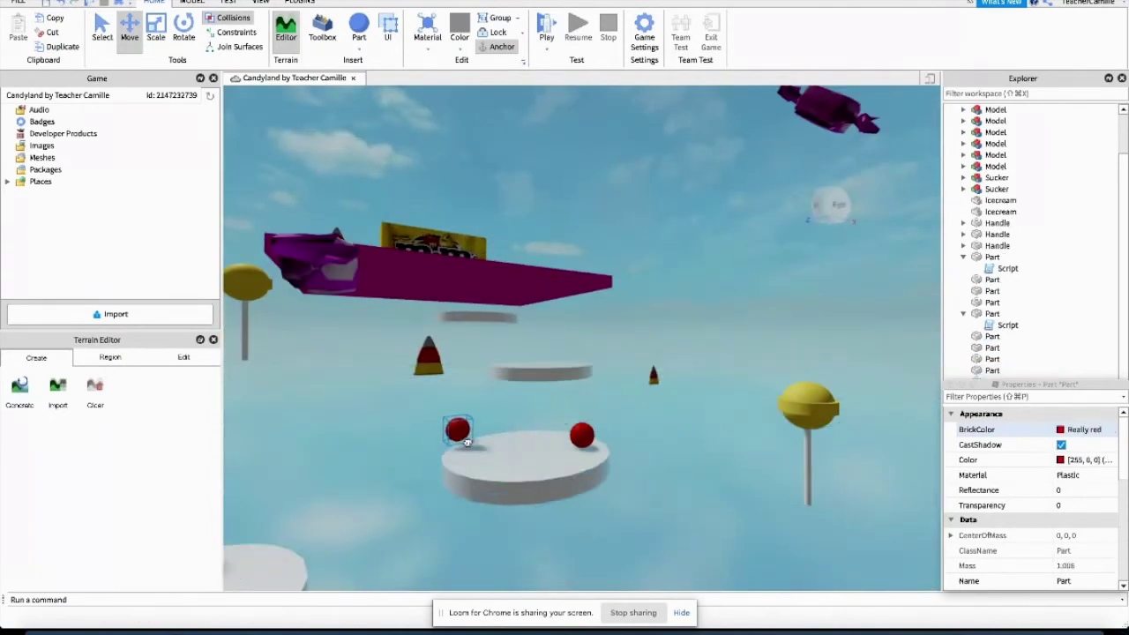
{"action": "left_click", "coordinate": [574, 454]}
{"action": "left_click_drag", "start_coordinate": [574, 455], "coordinate": [578, 366]}
{"action": "key", "text": "f"}
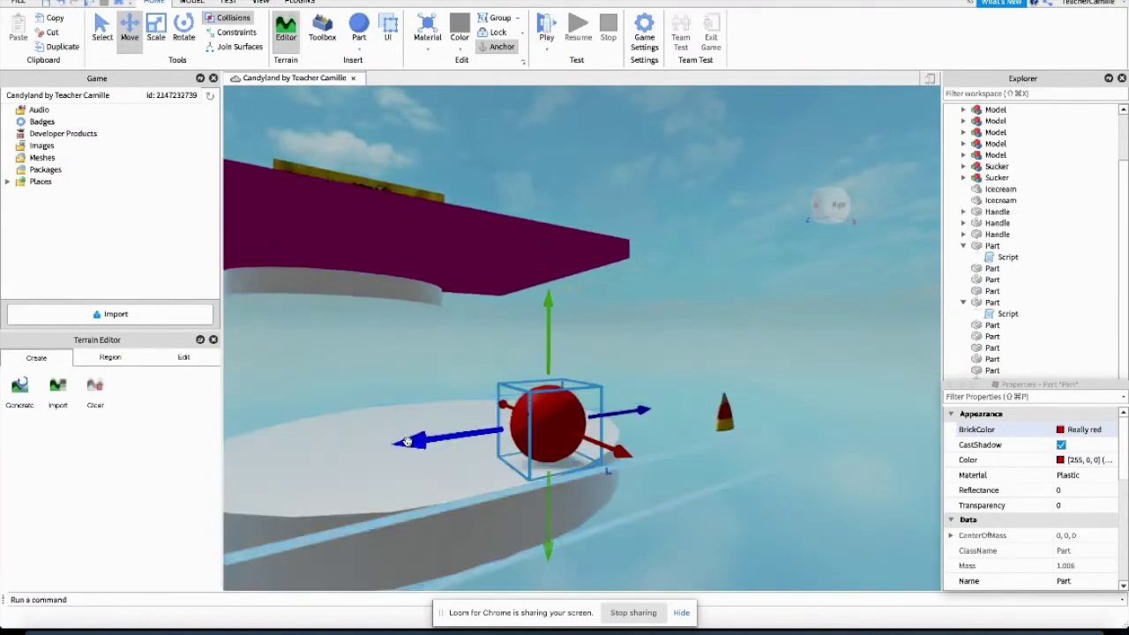
{"action": "right_click_drag", "start_coordinate": [443, 500], "coordinate": [504, 465]}
{"action": "scroll", "coordinate": [504, 465], "scroll_direction": "down", "scroll_amount": 5}
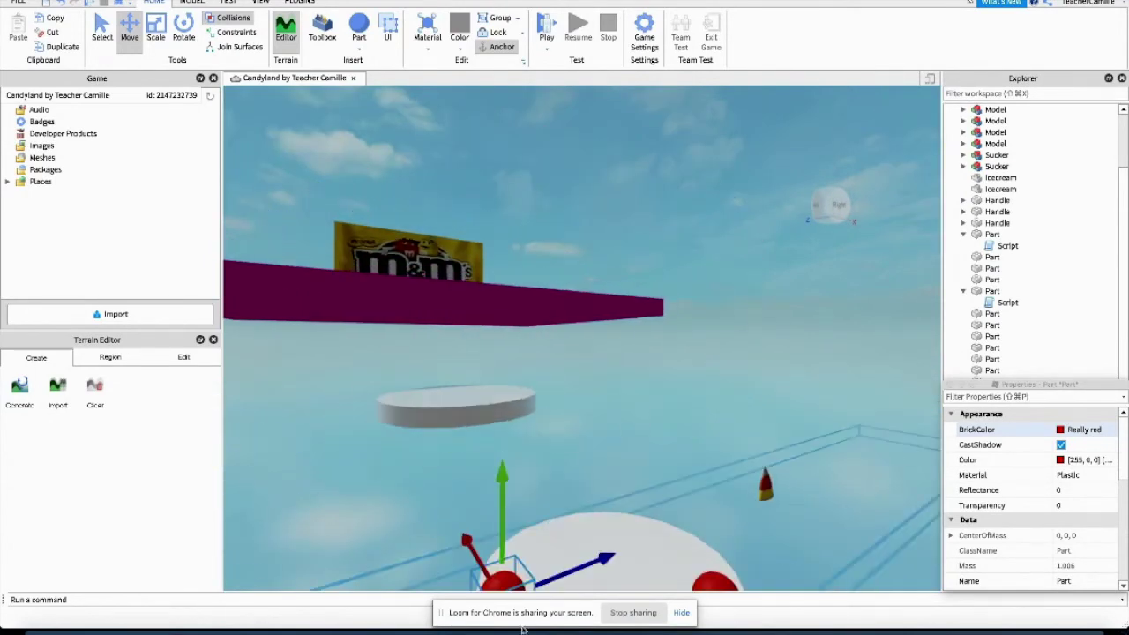
{"action": "left_click_drag", "start_coordinate": [504, 564], "coordinate": [482, 301]}
{"action": "scroll", "coordinate": [479, 279], "scroll_direction": "down", "scroll_amount": 10}
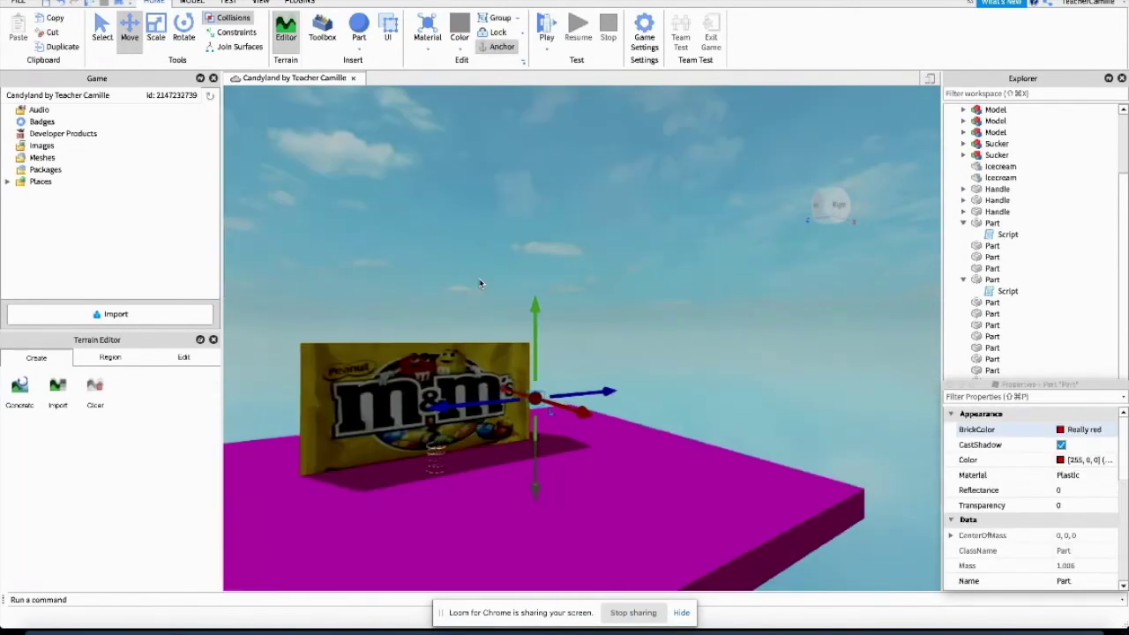
{"action": "left_click_drag", "start_coordinate": [529, 403], "coordinate": [772, 517]}
{"action": "right_click_drag", "start_coordinate": [772, 517], "coordinate": [849, 471]}
{"action": "scroll", "coordinate": [819, 512], "scroll_direction": "up", "scroll_amount": 3}
{"action": "key", "text": "Delete"}
{"action": "left_click", "coordinate": [829, 209]}
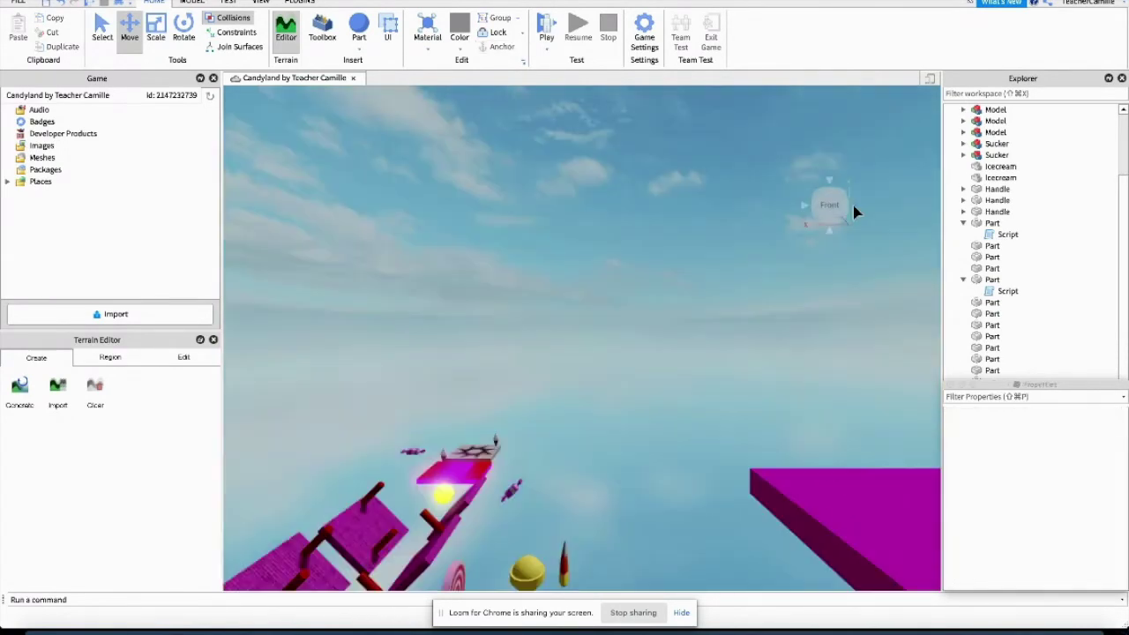
Insert a block part beside the pink M&M's platform, enlarge it into a flat slab and raise it
{"action": "left_click", "coordinate": [359, 49]}
{"action": "left_click", "coordinate": [375, 97]}
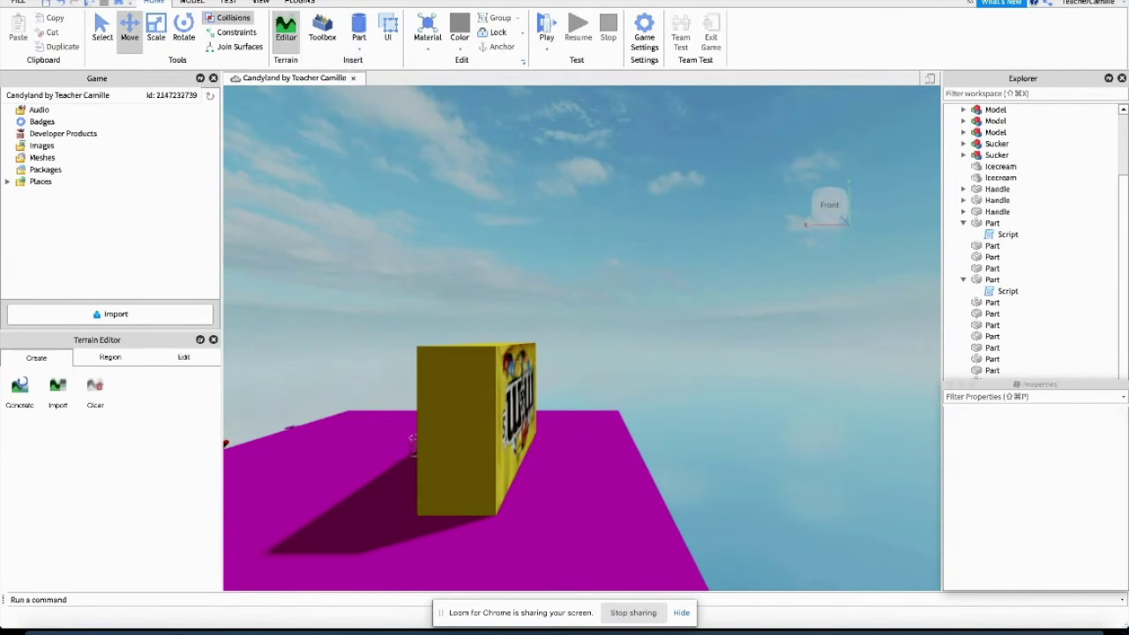
{"action": "left_click_drag", "start_coordinate": [408, 441], "coordinate": [738, 403]}
{"action": "left_click", "coordinate": [156, 36]}
{"action": "key", "text": "ctrl+2"}
{"action": "left_click_drag", "start_coordinate": [639, 300], "coordinate": [641, 279]}
{"action": "scroll", "coordinate": [641, 279], "scroll_direction": "down", "scroll_amount": 5}
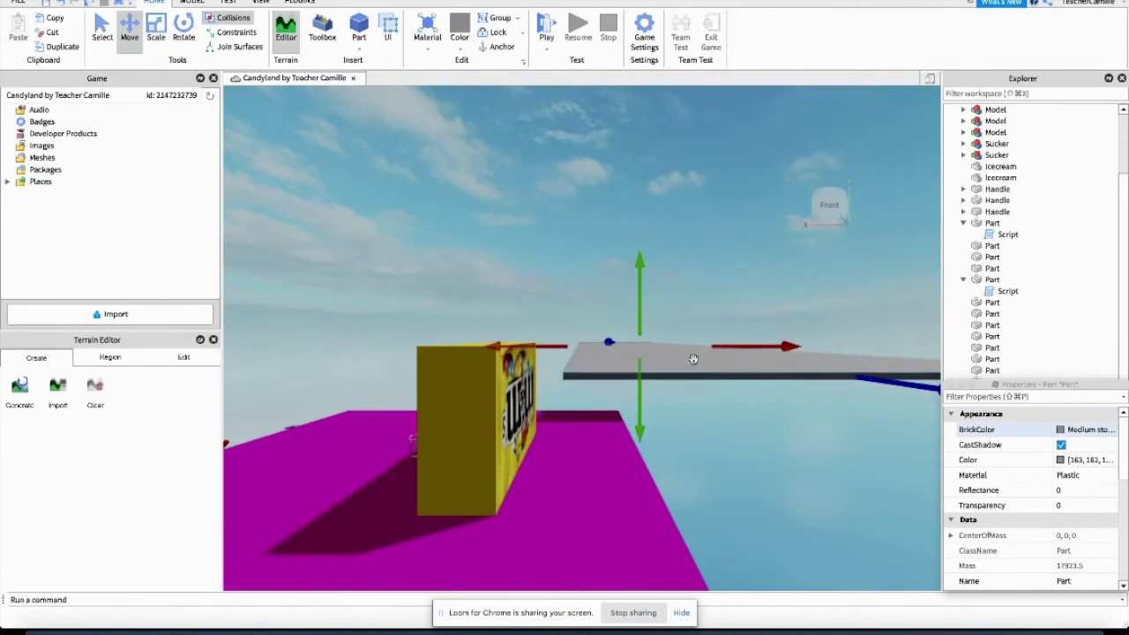
Narrow the grey slab, turn it and rescale it lengthwise
{"action": "key", "text": "ctrl+3"}
{"action": "left_click_drag", "start_coordinate": [733, 345], "coordinate": [587, 383]}
{"action": "key", "text": "ctrl+2"}
{"action": "key", "text": "ctrl+r"}
{"action": "key", "text": "ctrl+3"}
{"action": "scroll", "coordinate": [511, 232], "scroll_direction": "down", "scroll_amount": 5}
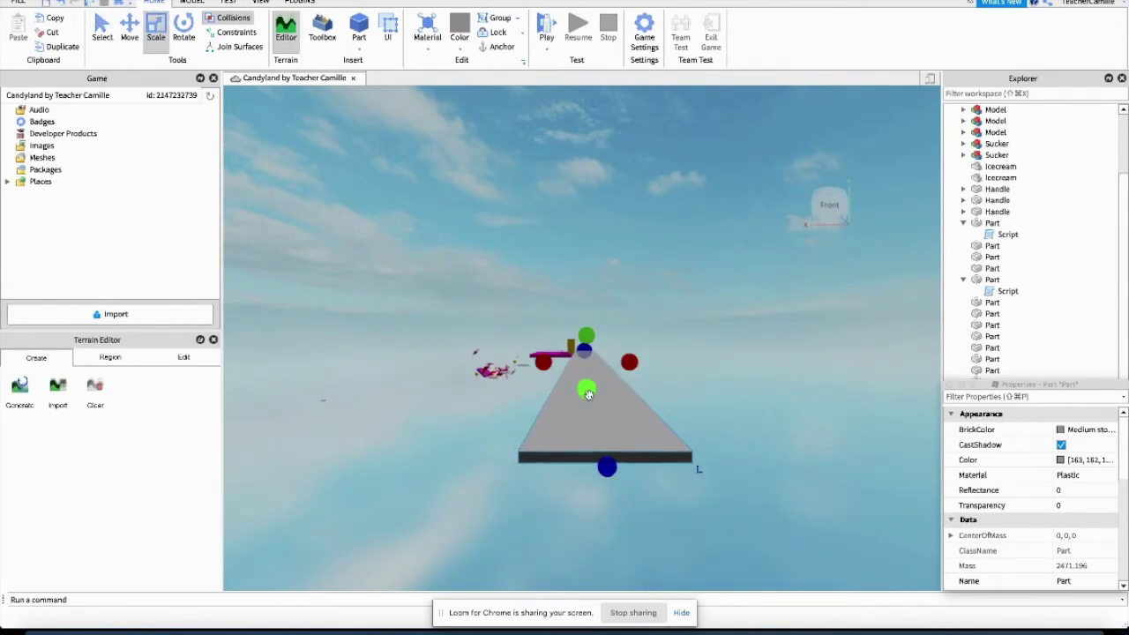
{"action": "left_click_drag", "start_coordinate": [611, 455], "coordinate": [618, 511]}
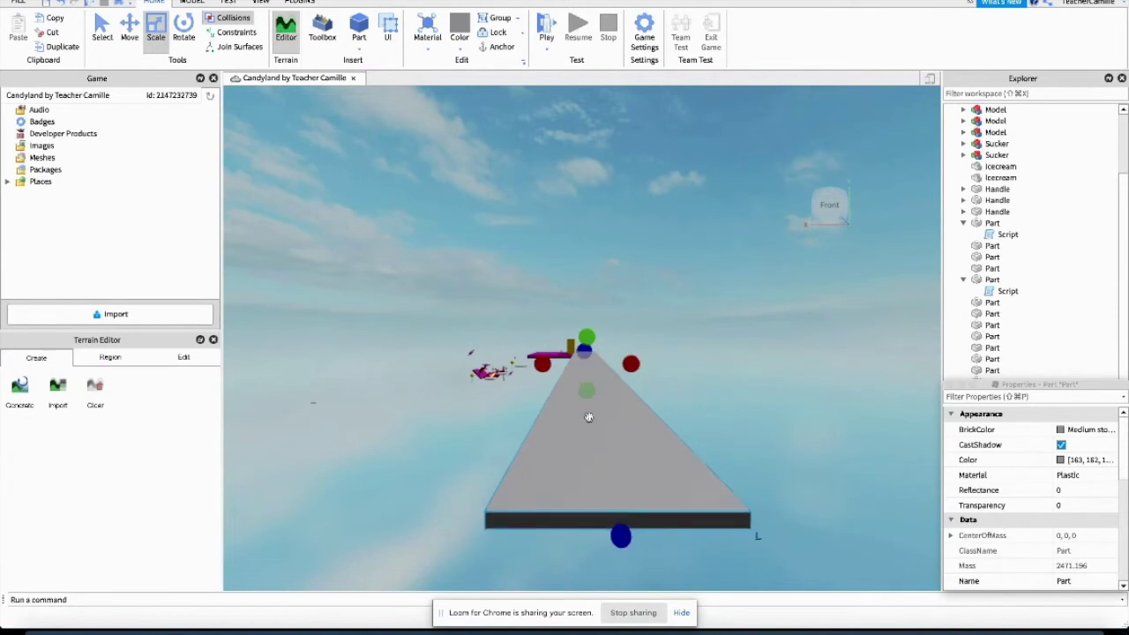
Shrink the grey slab to a thin strip lying along the pink platform's edge beside the M&M's box
{"action": "key", "text": "Delete"}
{"action": "scroll", "coordinate": [625, 291], "scroll_direction": "up", "scroll_amount": 5}
{"action": "left_click", "coordinate": [603, 357]}
{"action": "left_click_drag", "start_coordinate": [603, 357], "coordinate": [609, 397]}
{"action": "scroll", "coordinate": [621, 554], "scroll_direction": "down", "scroll_amount": 5}
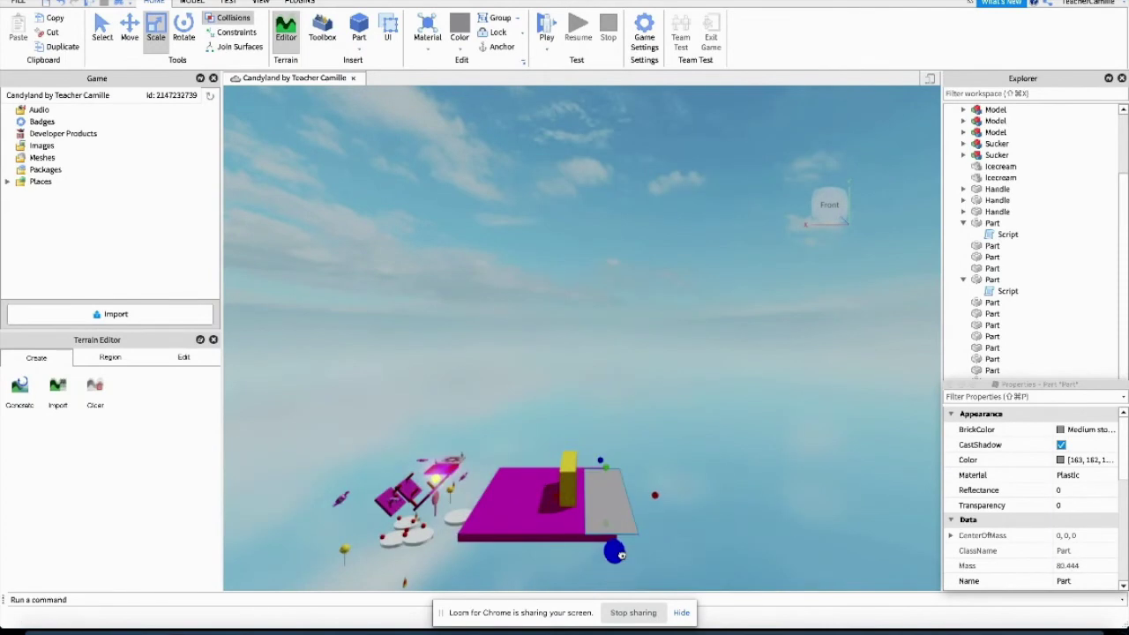
{"action": "left_click_drag", "start_coordinate": [621, 554], "coordinate": [605, 547]}
Set the strip's BrickColor to Really red and close the object properties
{"action": "right_click_drag", "start_coordinate": [687, 397], "coordinate": [688, 401]}
{"action": "left_click", "coordinate": [1071, 431]}
{"action": "left_click", "coordinate": [952, 388]}
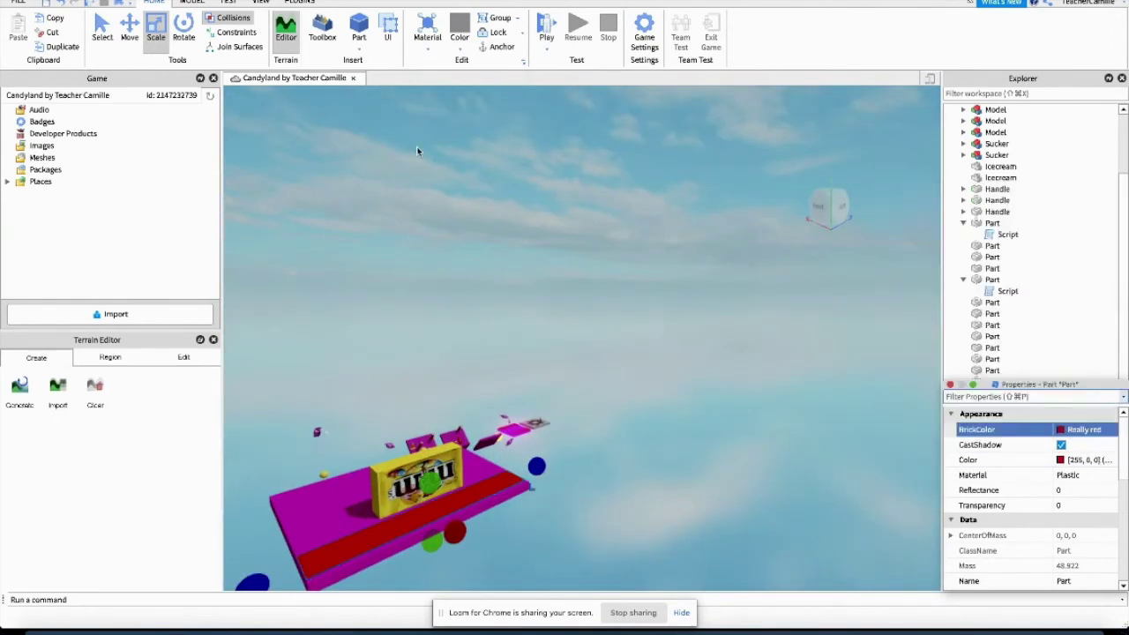
{"action": "left_click", "coordinate": [546, 27]}
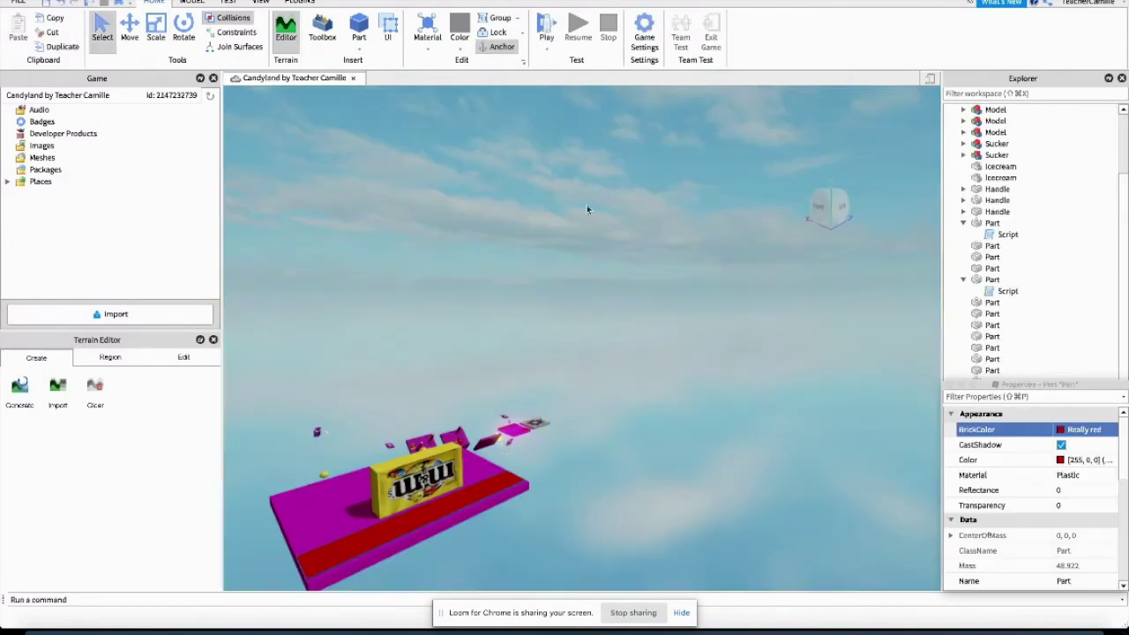
{"action": "left_click", "coordinate": [950, 384]}
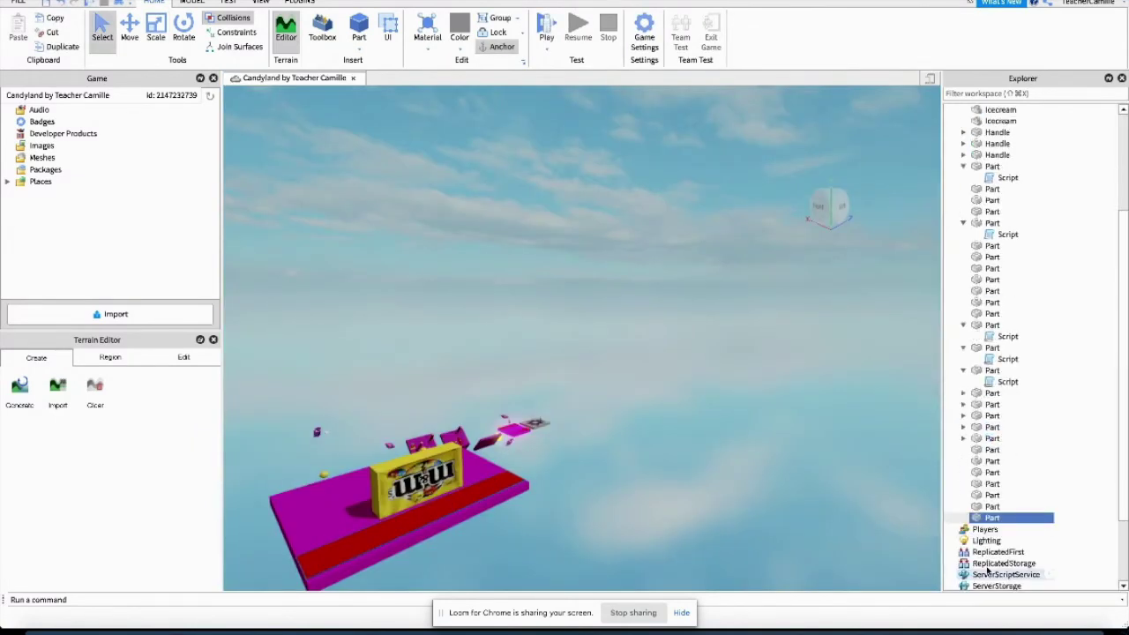
Add a script to the red strip's part beside the M&M's box and start a play test
{"action": "double_click", "coordinate": [1007, 529]}
{"action": "left_click", "coordinate": [414, 77]}
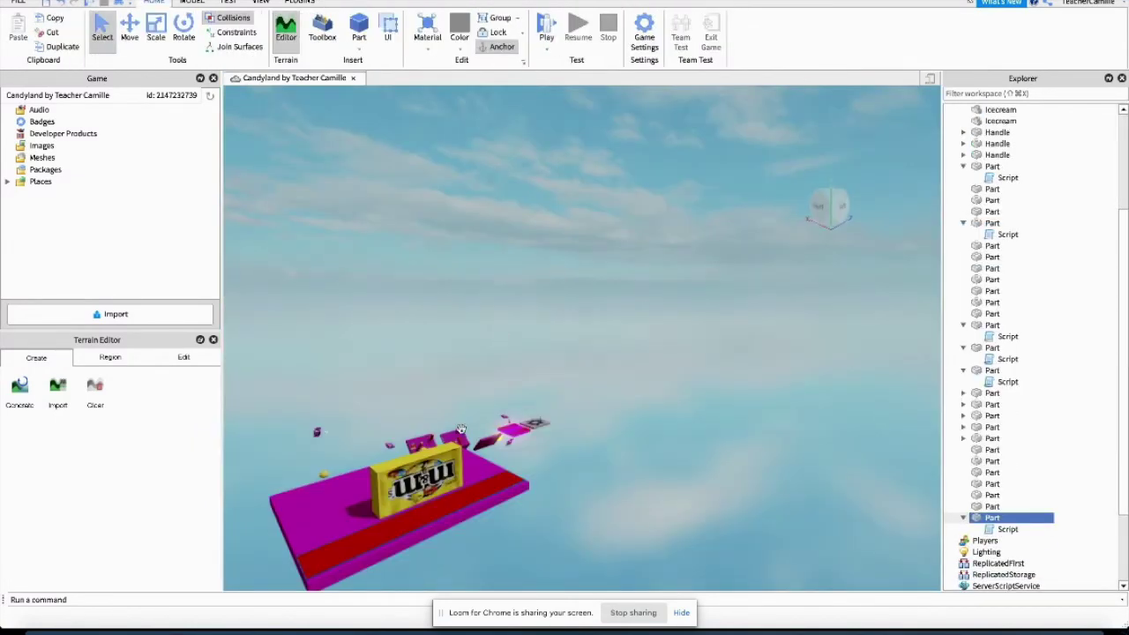
{"action": "left_click", "coordinate": [547, 37]}
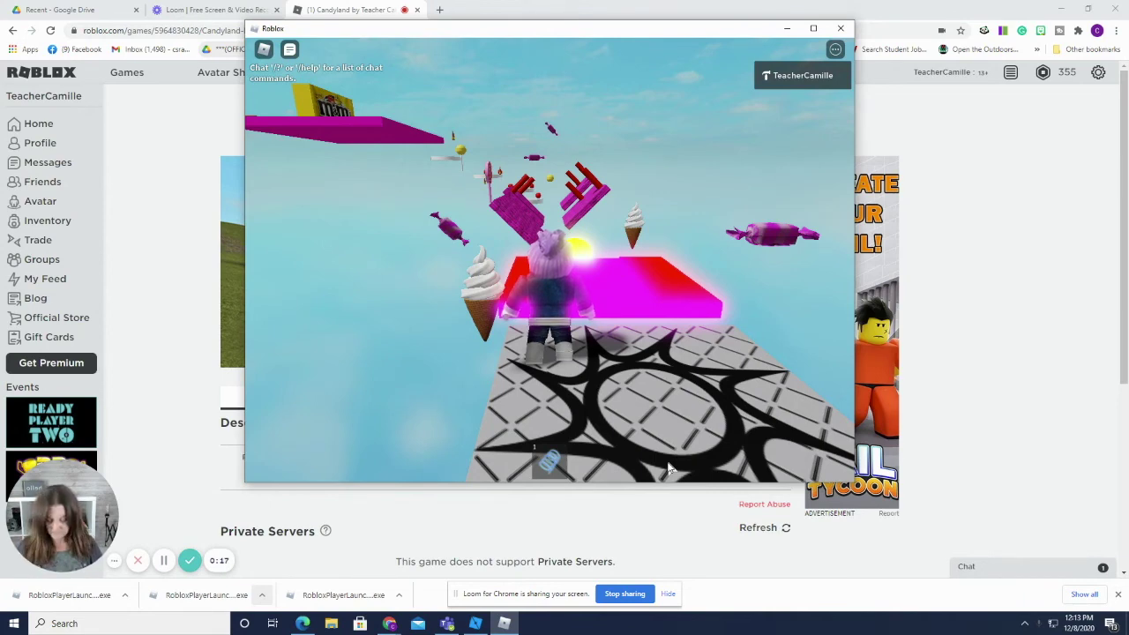
Switch to the Roblox player and test the Candyland course from the spawn pad over the neon platform and yellow ball onto the first brick ramp
{"action": "key", "text": "w"}
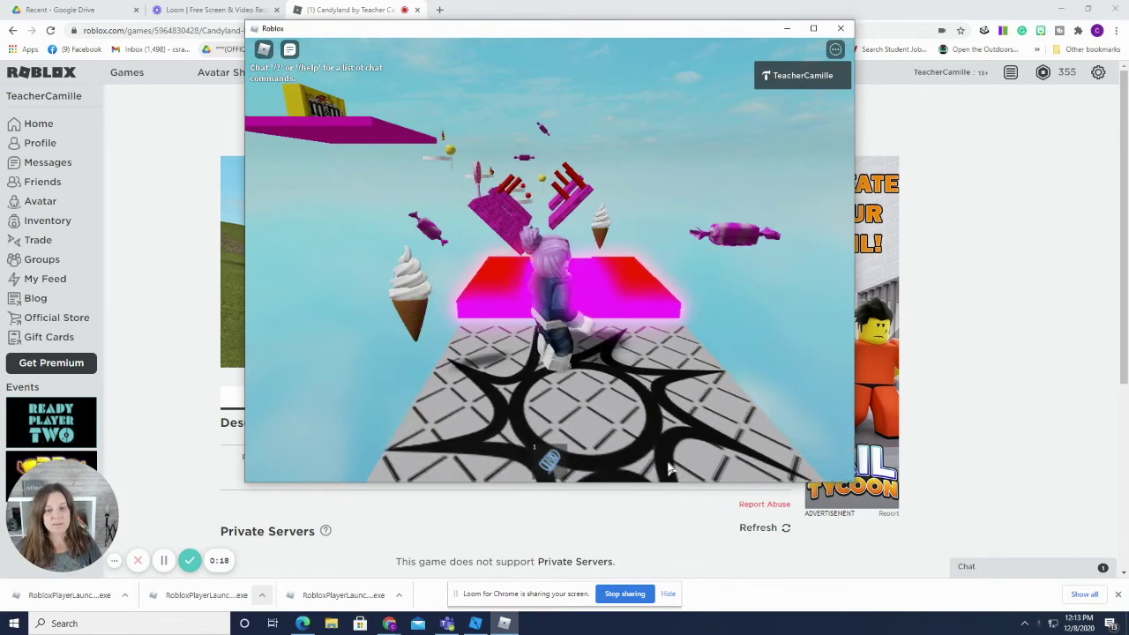
{"action": "key", "text": "space"}
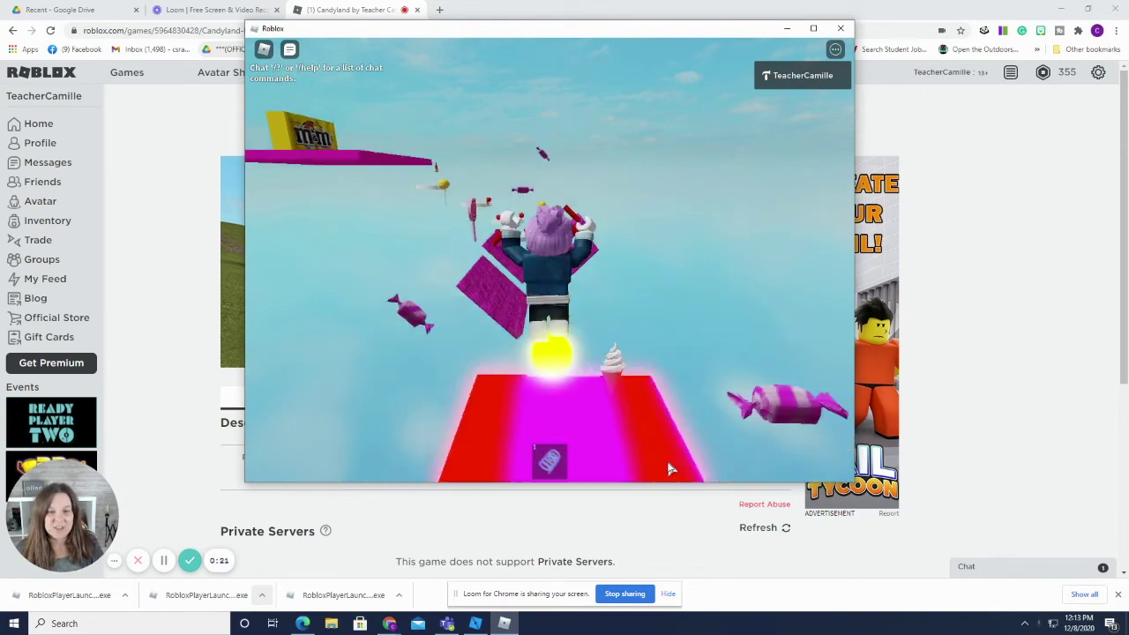
{"action": "key", "text": "w"}
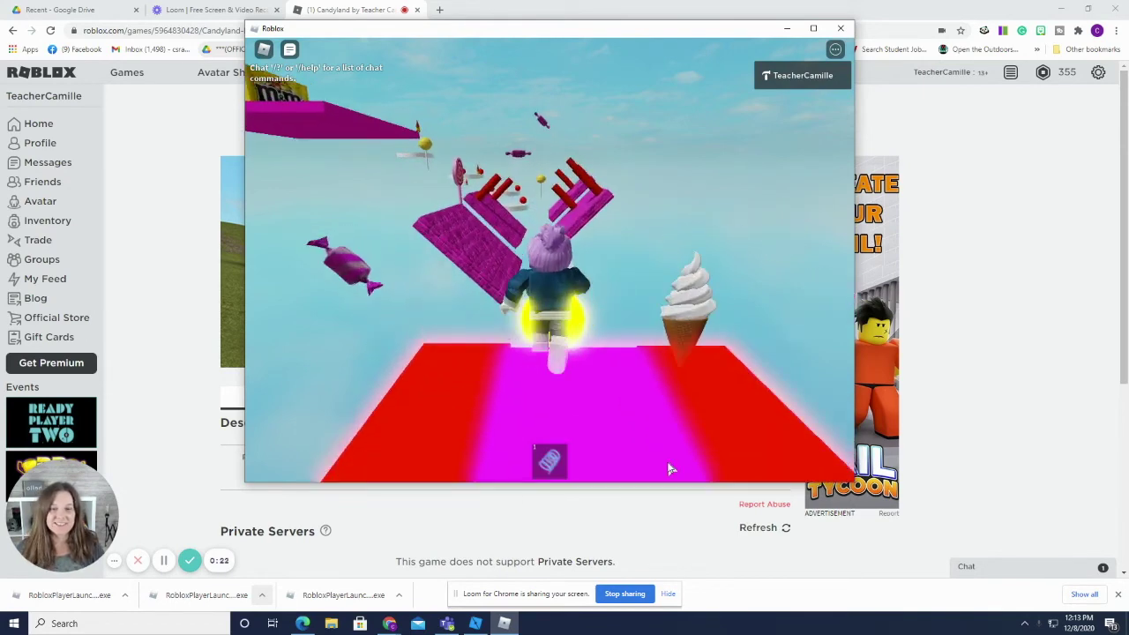
{"action": "key", "text": "space"}
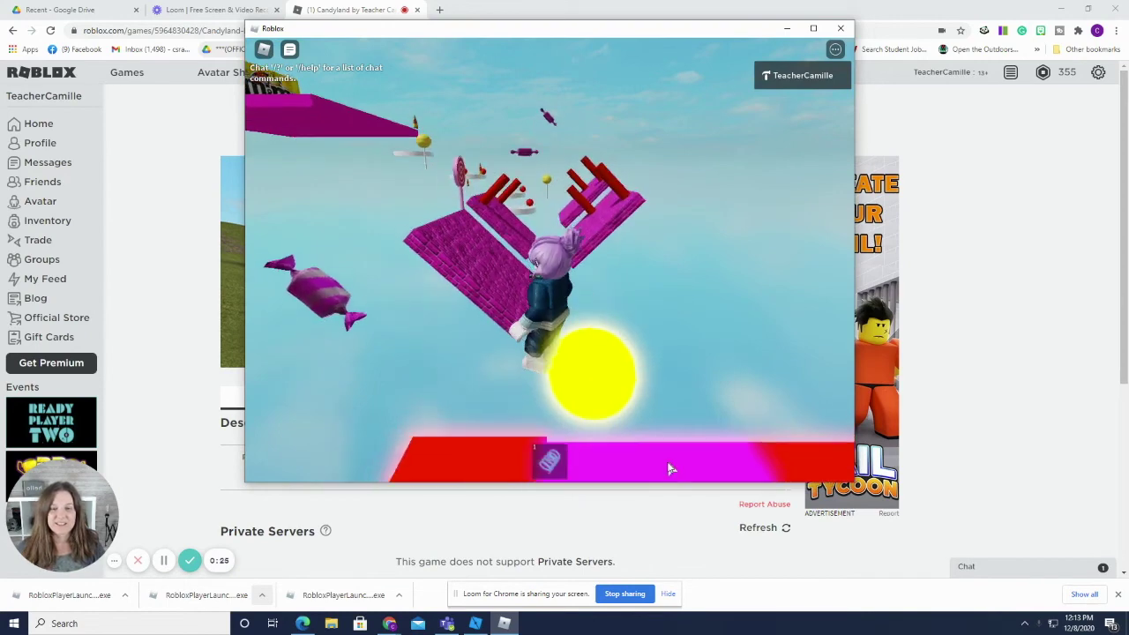
{"action": "key", "text": "w"}
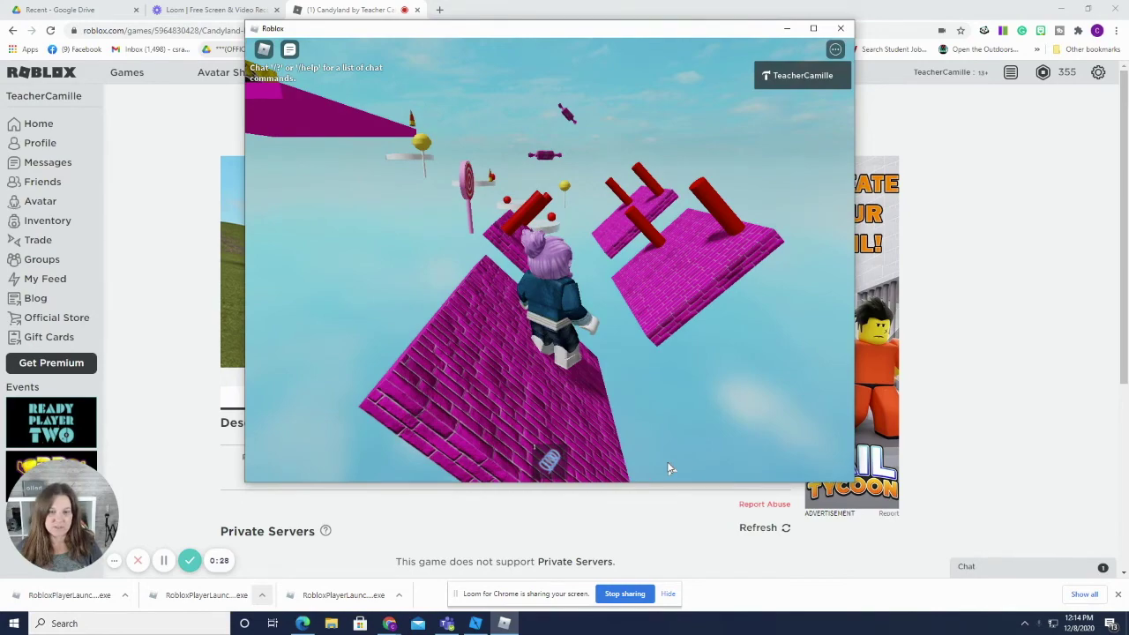
{"action": "key", "text": "w"}
{"action": "key", "text": "w"}
{"action": "key", "text": "space"}
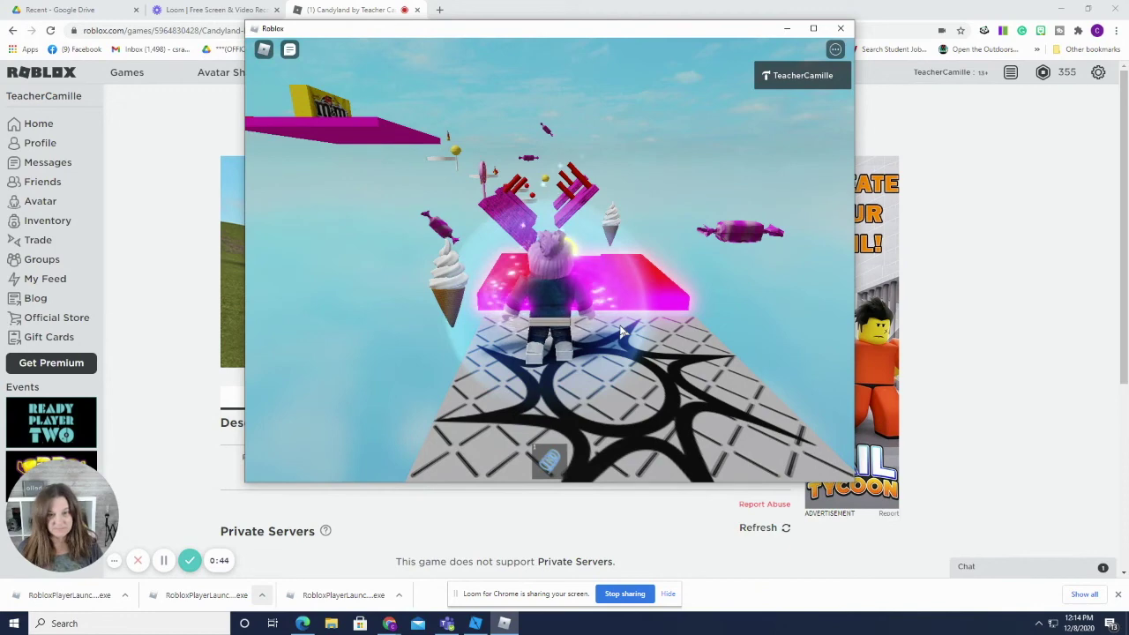
Restart the run from the spawn pad, cross the neon platform between its red edges and get onto the yellow ball
{"action": "key", "text": "d"}
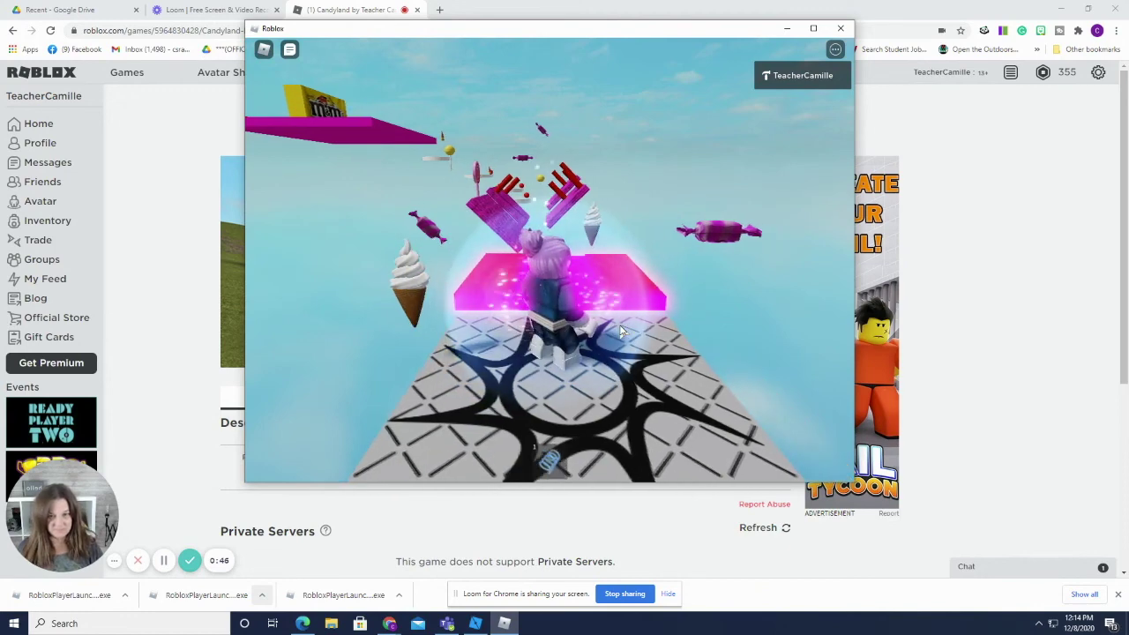
{"action": "key", "text": "w"}
{"action": "key", "text": "w"}
{"action": "key", "text": "space"}
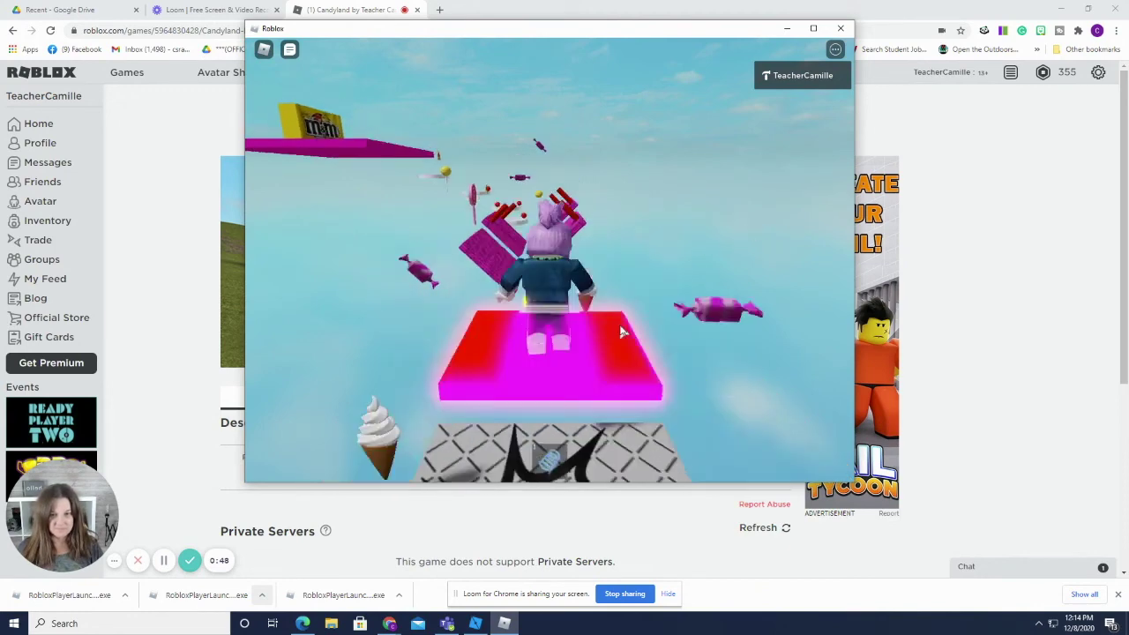
{"action": "key", "text": "w"}
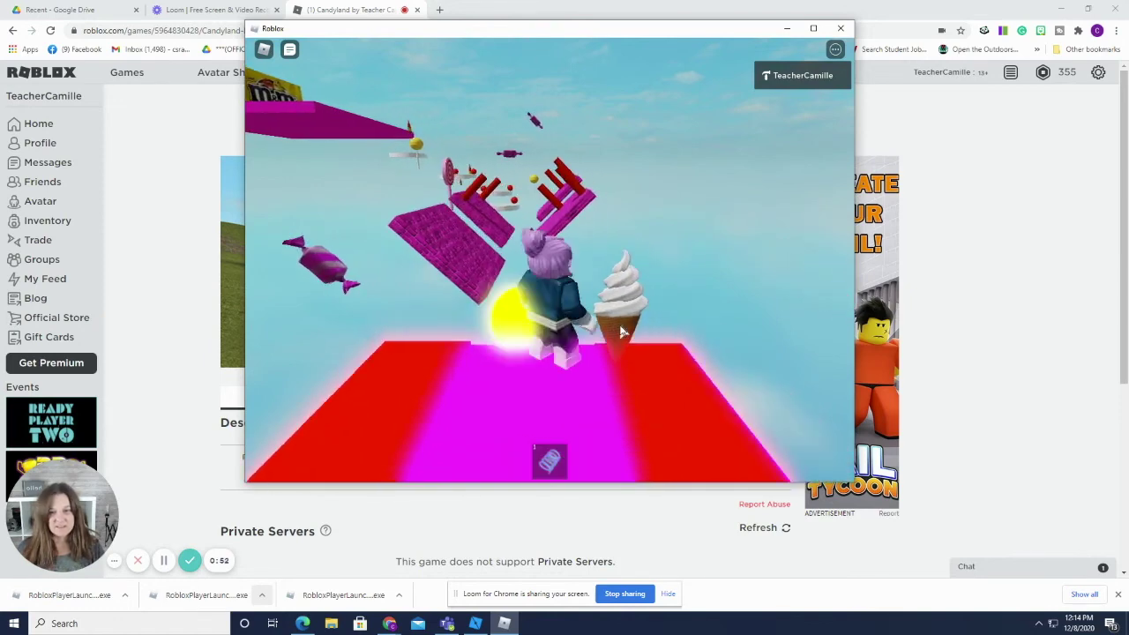
{"action": "key", "text": "d"}
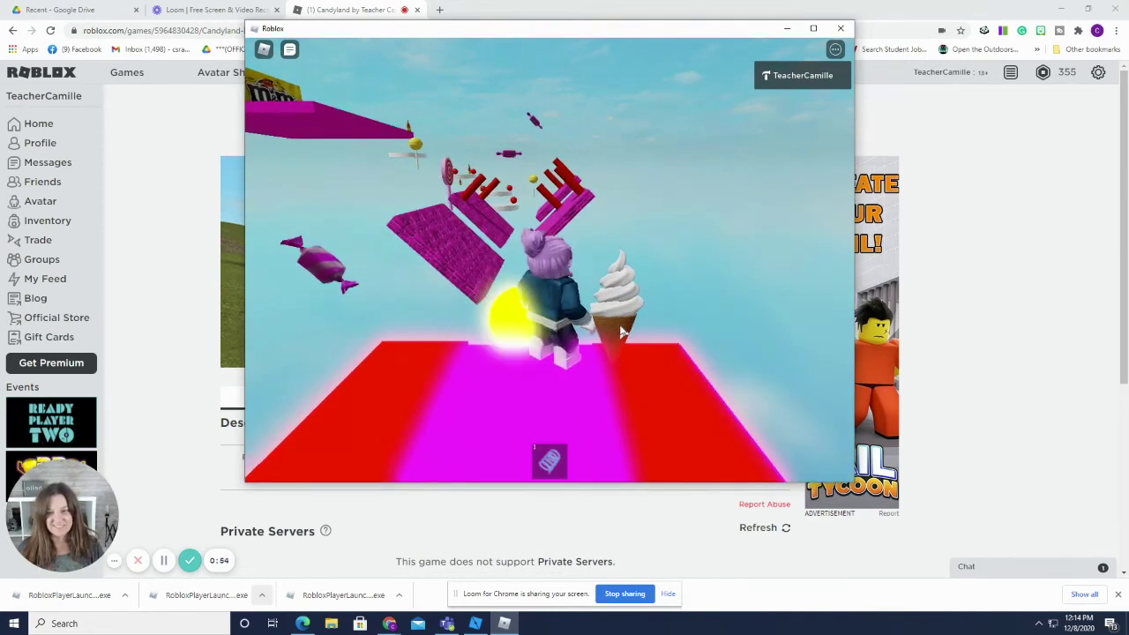
{"action": "key", "text": "w"}
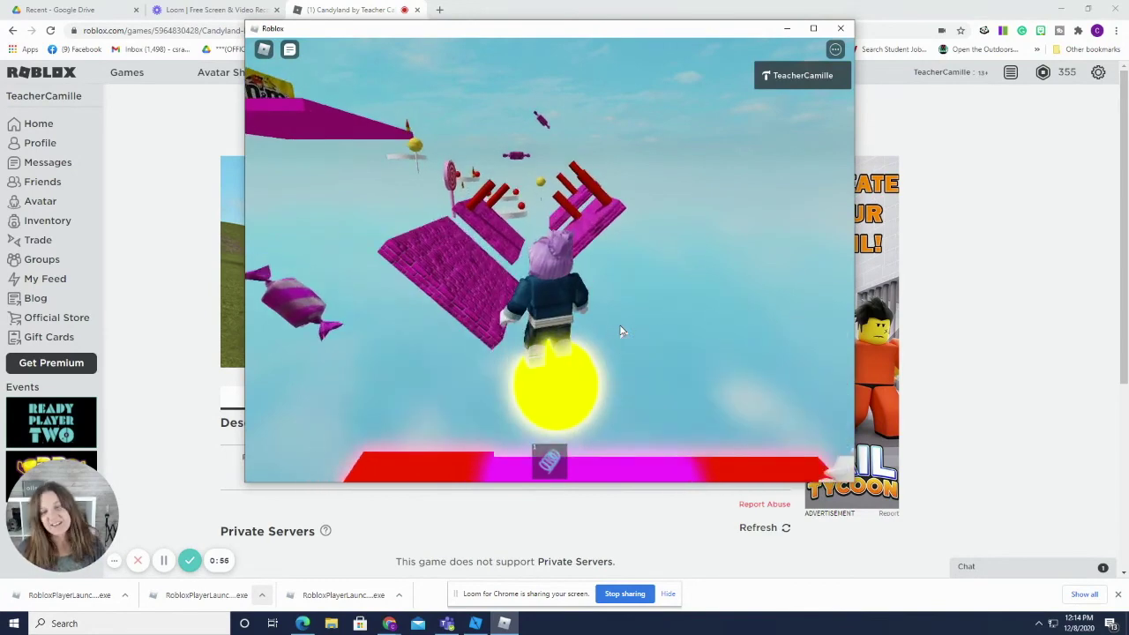
Jump the avatar from the yellow ball to the first pink brick ramp and move along its lower edge
{"action": "key", "text": "space"}
{"action": "key", "text": "w"}
{"action": "key", "text": "a"}
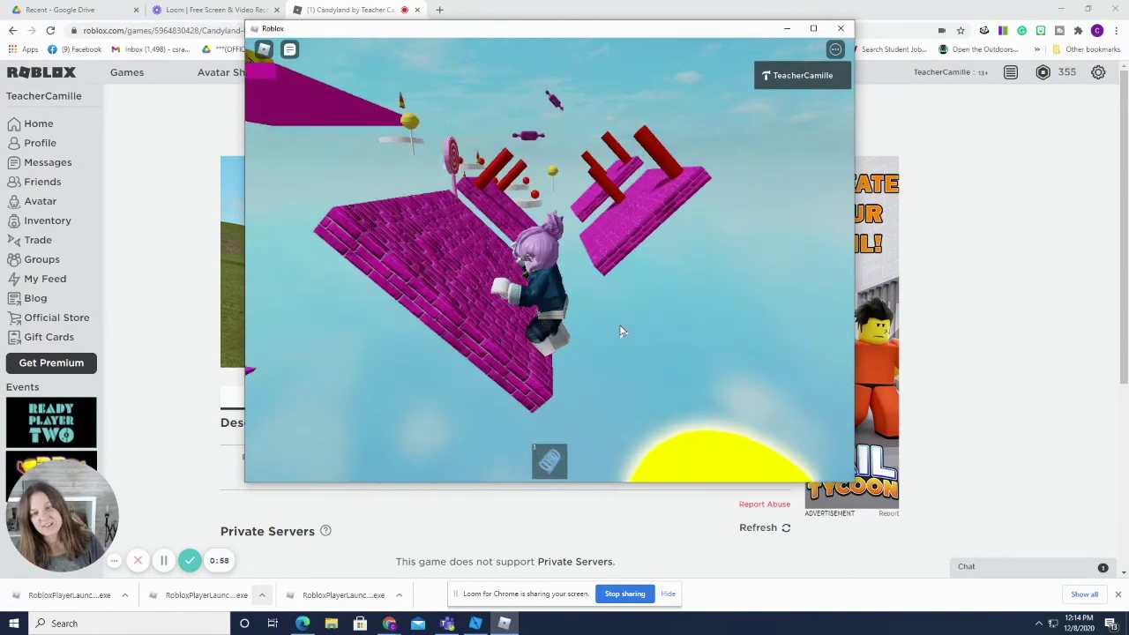
{"action": "key", "text": "d"}
{"action": "key", "text": "w"}
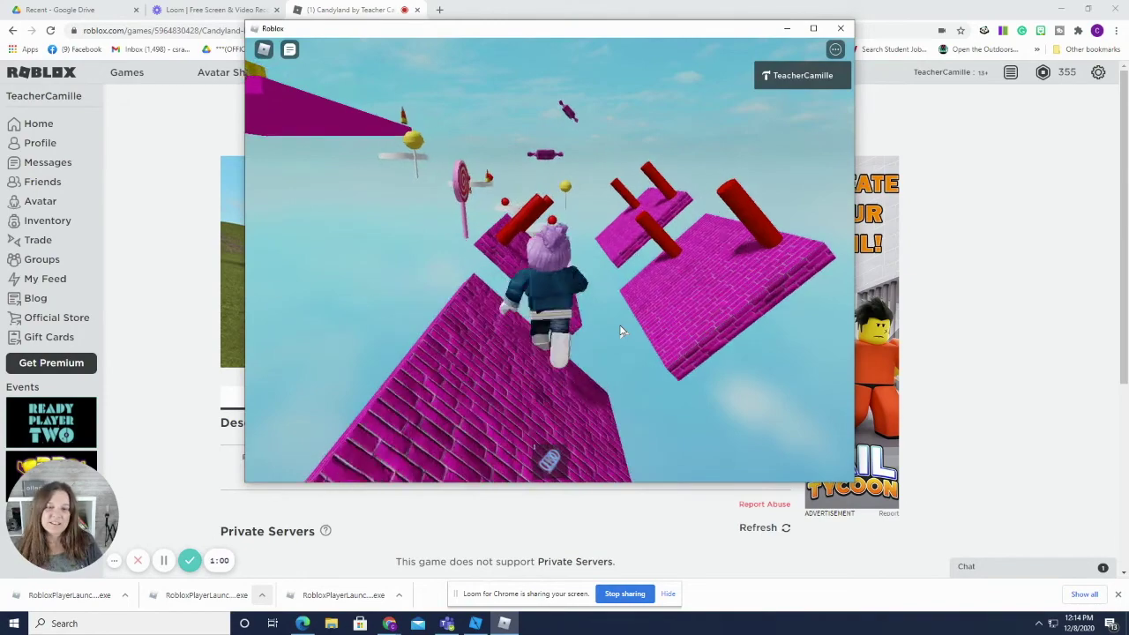
{"action": "key", "text": "w"}
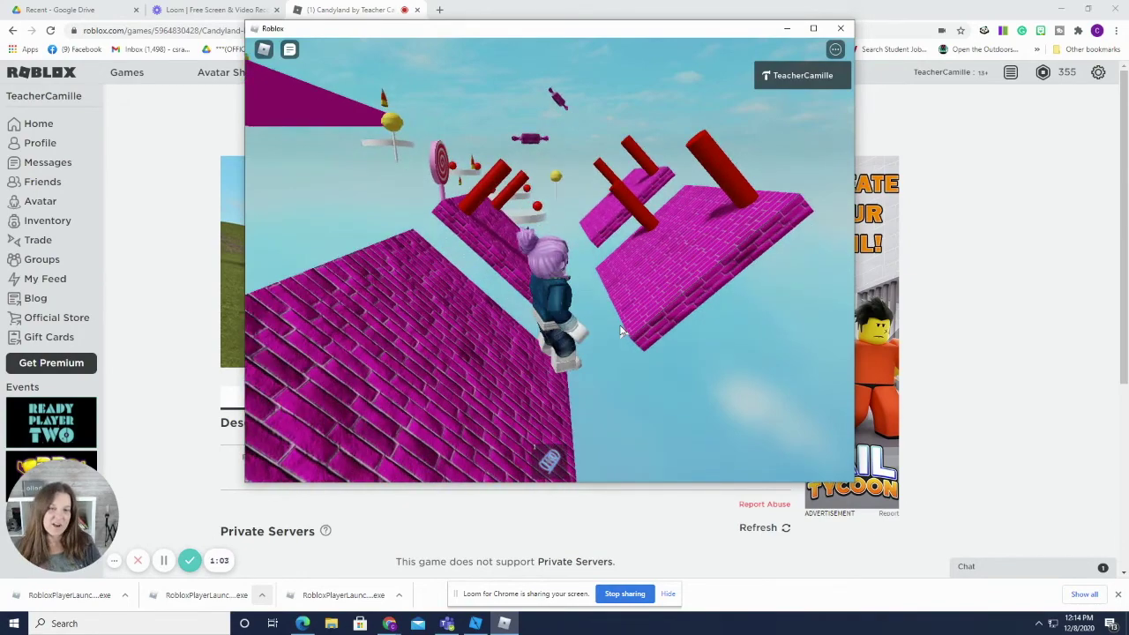
Jump to the next brick ramp and try to run past its red kill cylinders towards the white discs
{"action": "key", "text": "space"}
{"action": "key", "text": "w"}
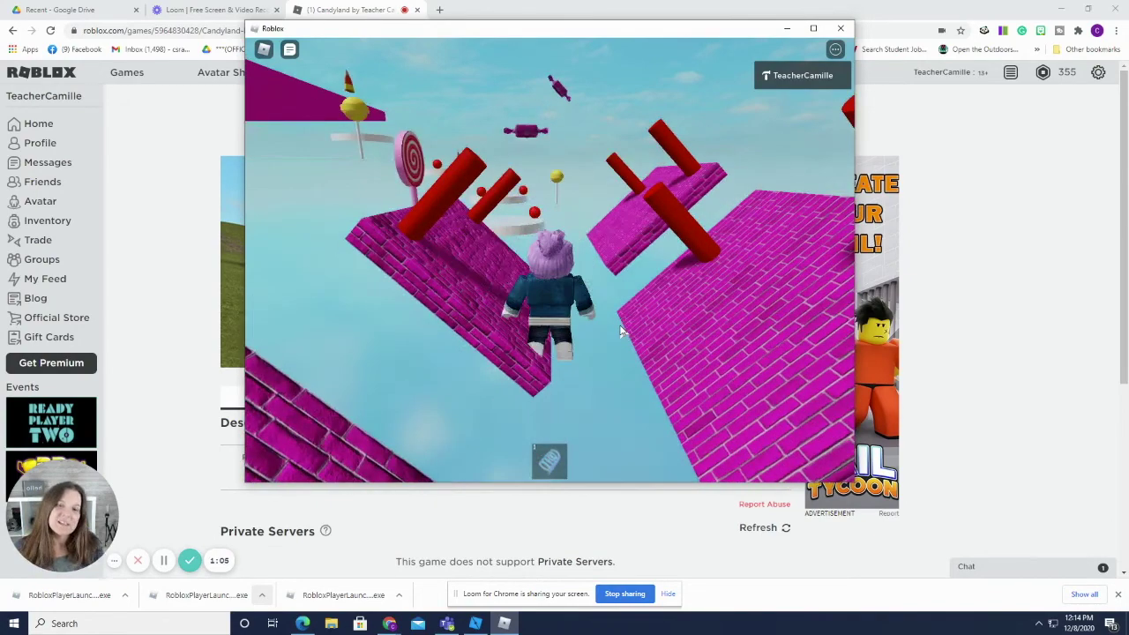
{"action": "key", "text": "w"}
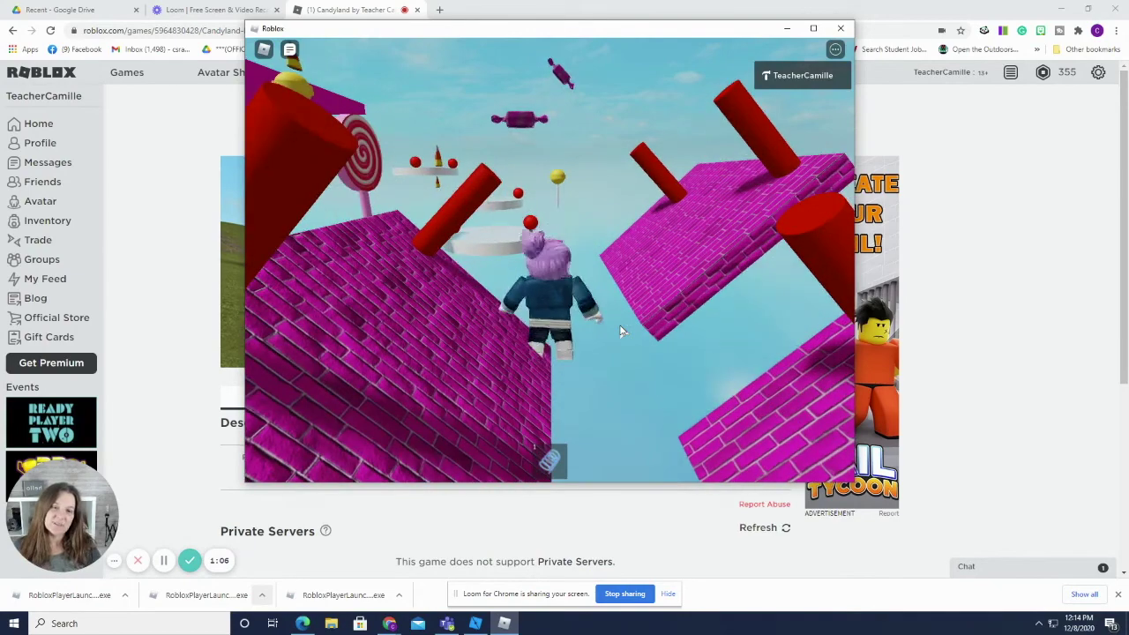
{"action": "key", "text": "w"}
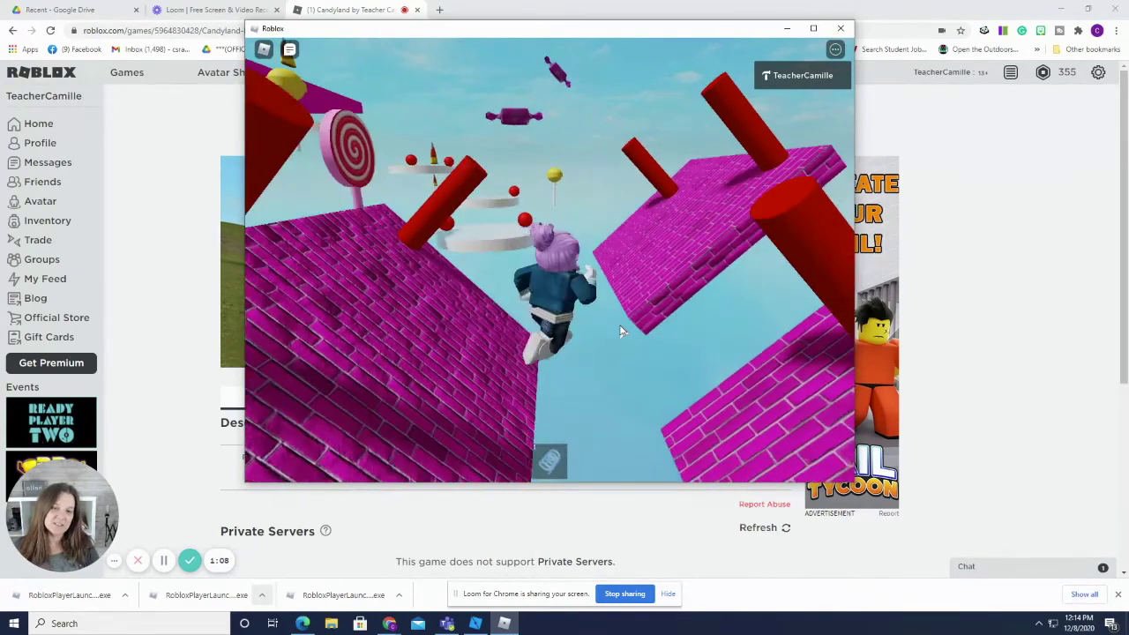
{"action": "key", "text": "w"}
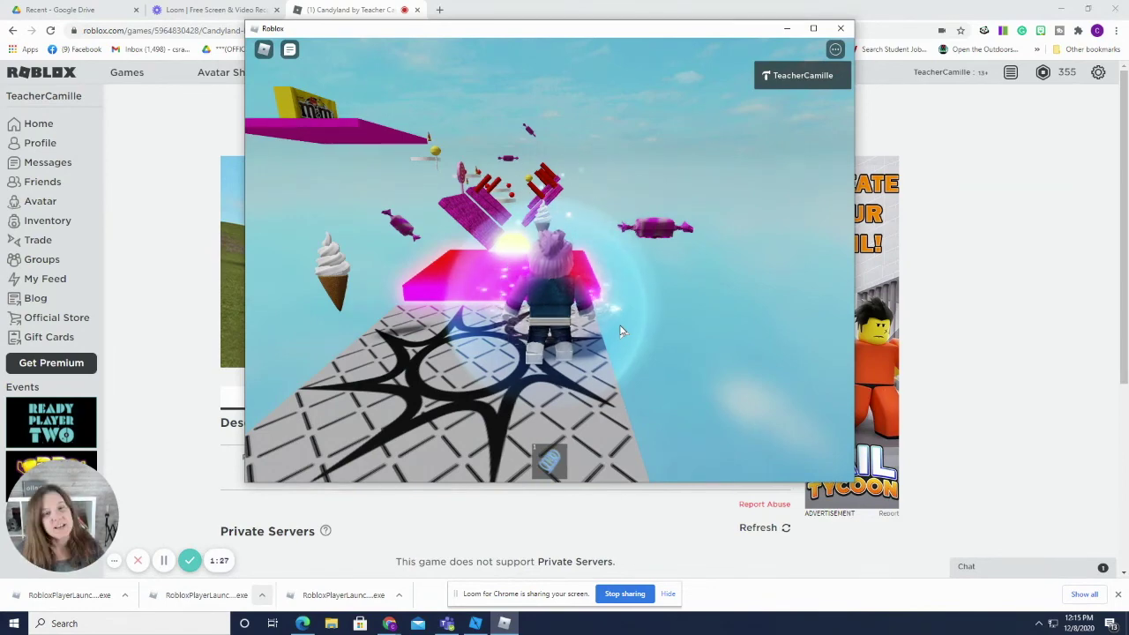
Line the avatar up on the spawn pad, jump onto the neon platform and try to leap to the yellow ball
{"action": "key", "text": "a"}
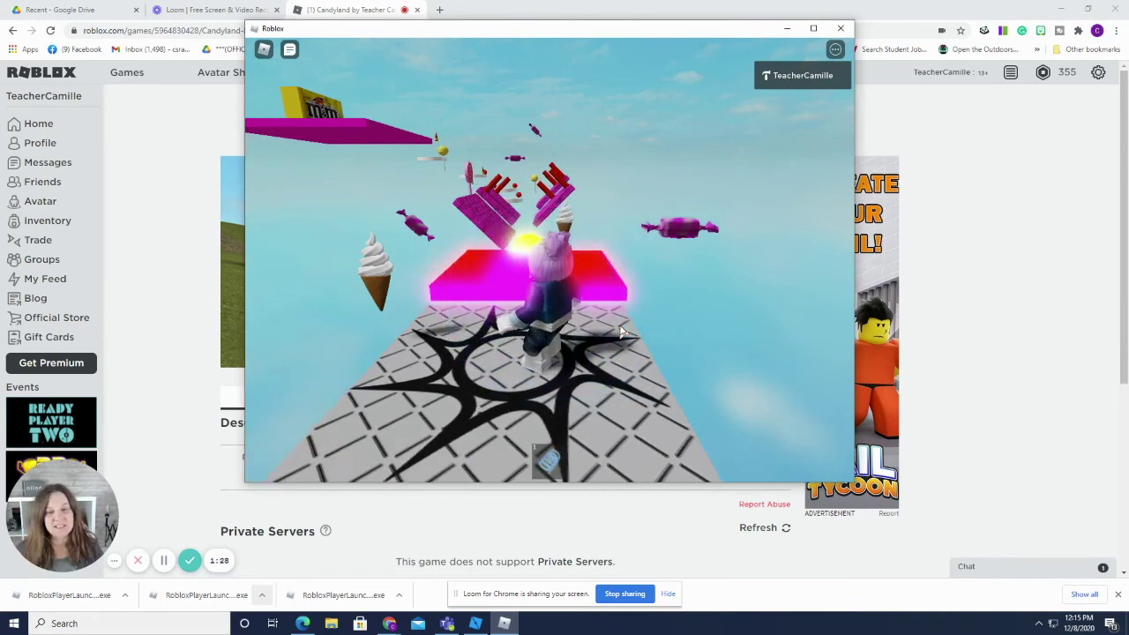
{"action": "key", "text": "w"}
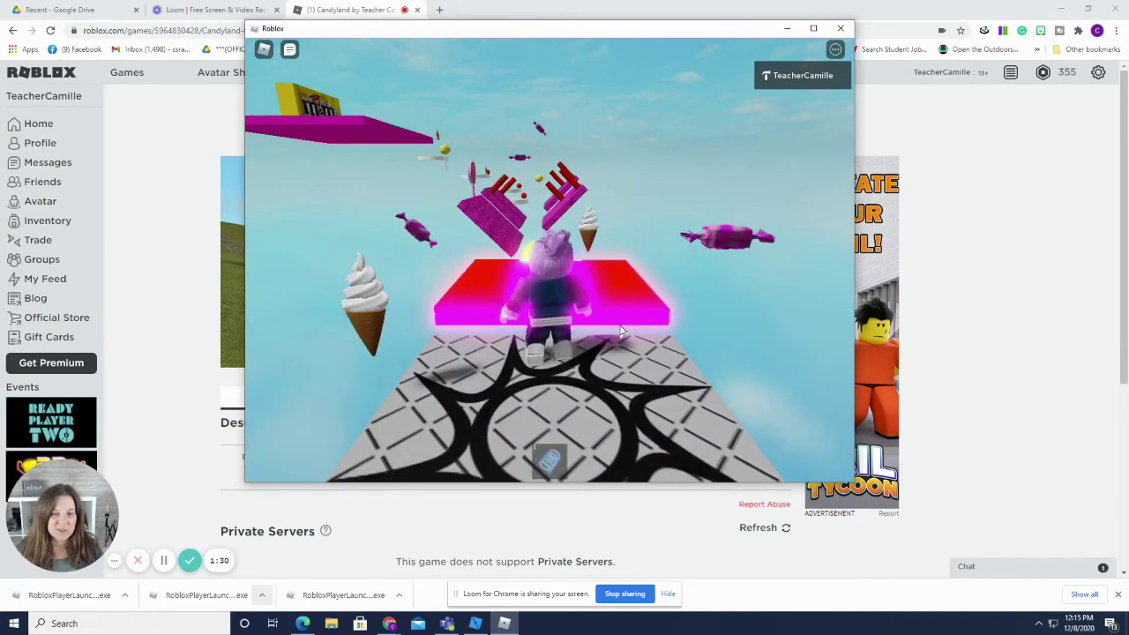
{"action": "key", "text": "space"}
{"action": "key", "text": "space"}
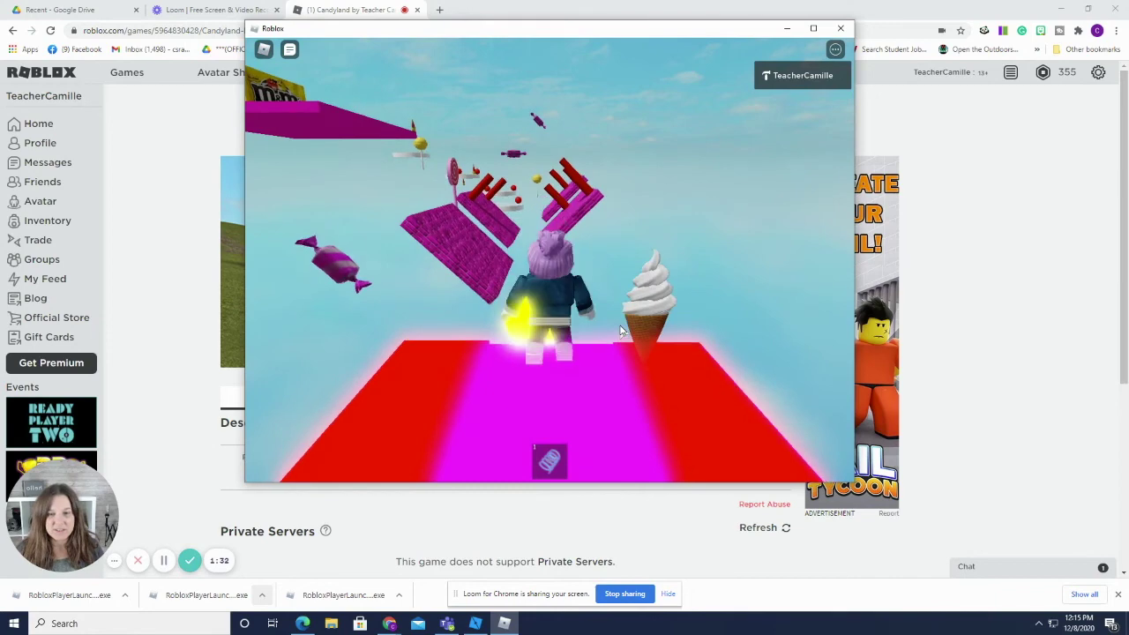
{"action": "key", "text": "space"}
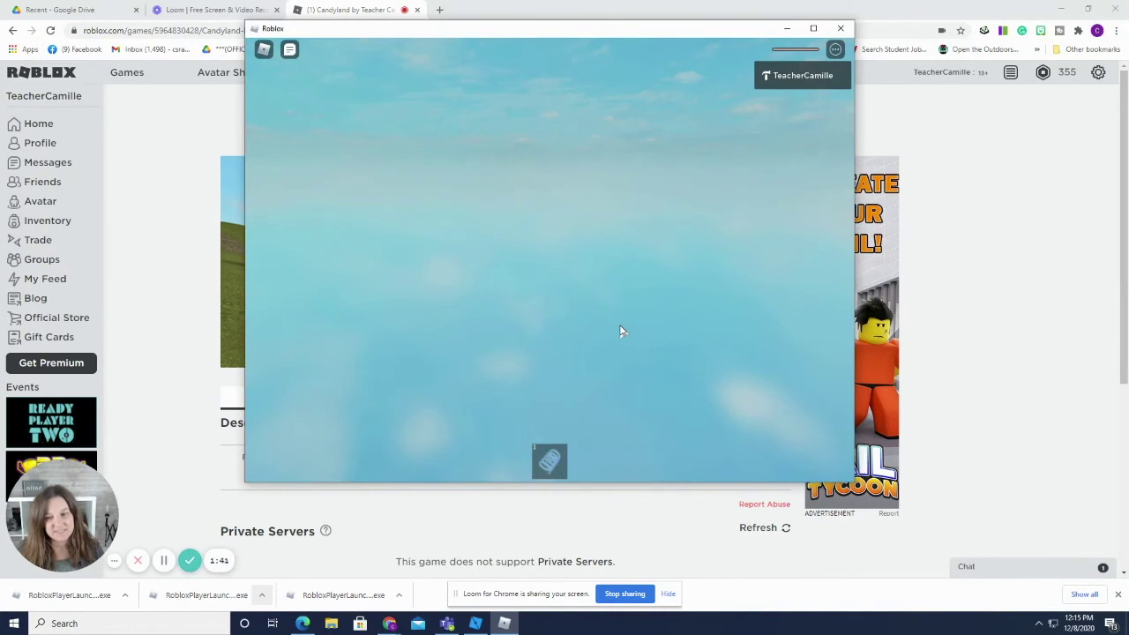
Replay the start of the course from the spawn pad to the first pink brick ramp by way of the yellow ball
{"action": "key", "text": "w"}
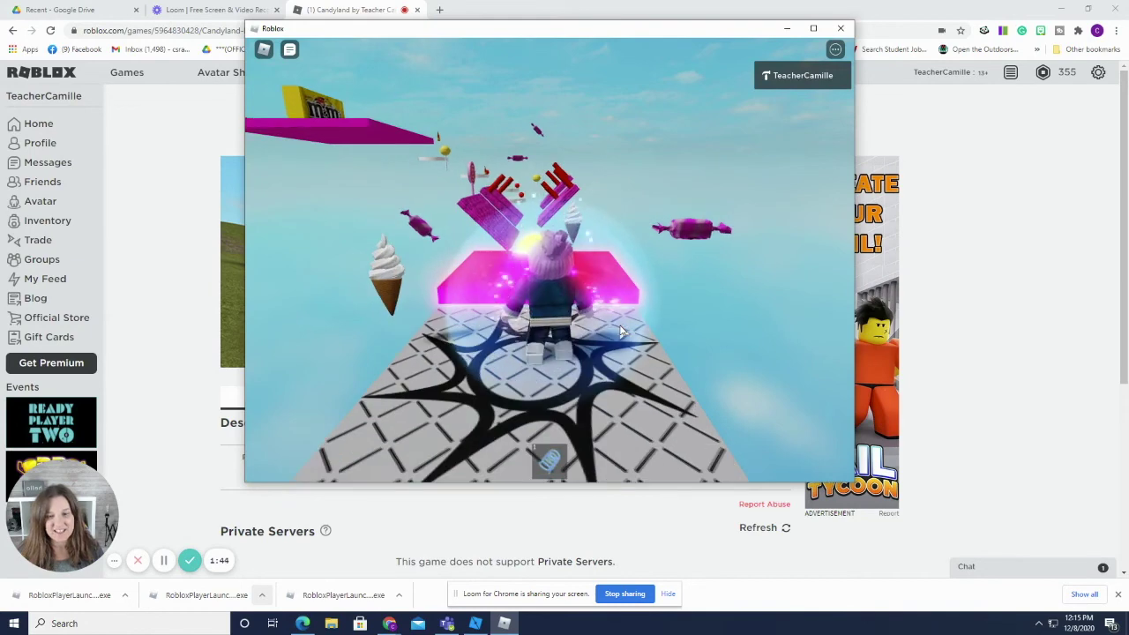
{"action": "key", "text": "w"}
{"action": "key", "text": "space"}
{"action": "key", "text": "a"}
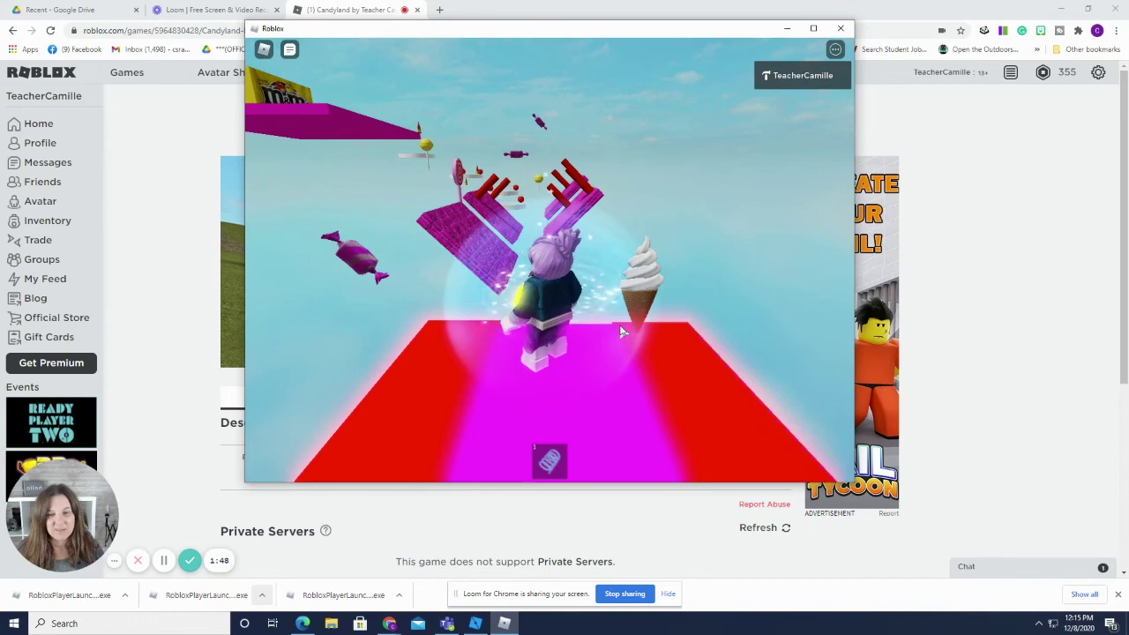
{"action": "key", "text": "w"}
{"action": "key", "text": "space"}
{"action": "key", "text": "w"}
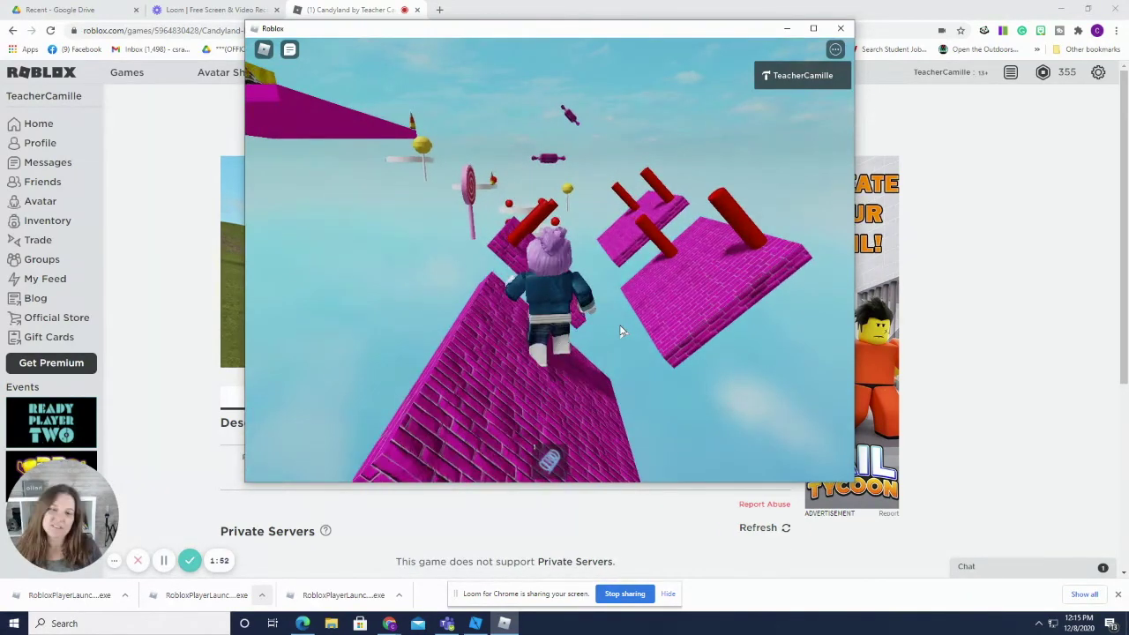
Move along the first brick ramp and try to jump across to the ramp with the red cylinders
{"action": "key", "text": "w"}
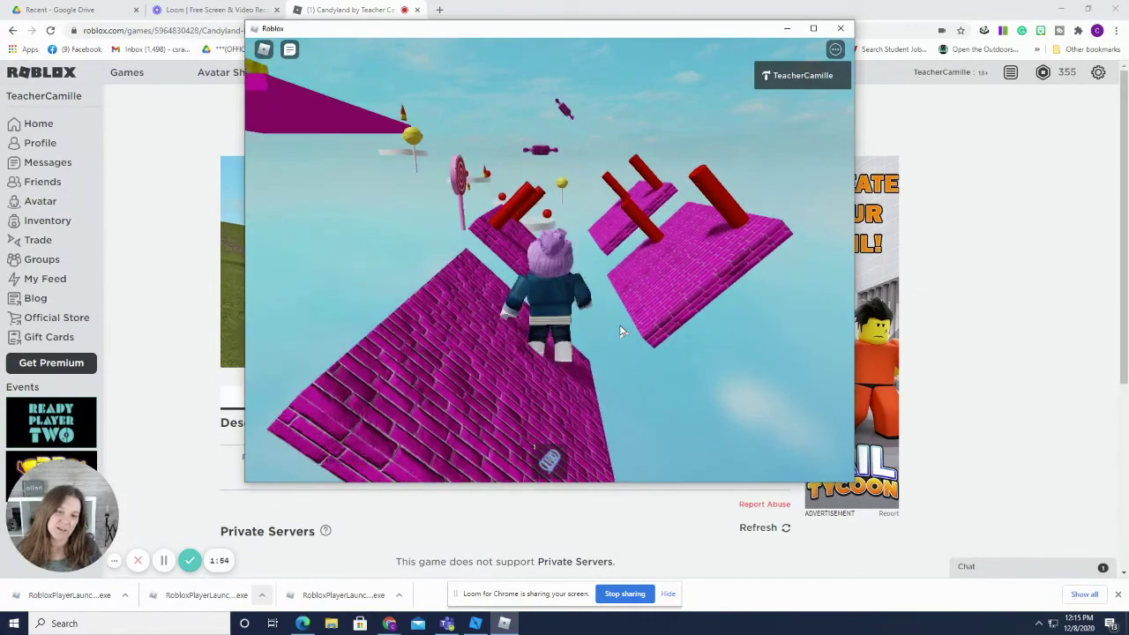
{"action": "key", "text": "d"}
{"action": "key", "text": "w"}
{"action": "key", "text": "space"}
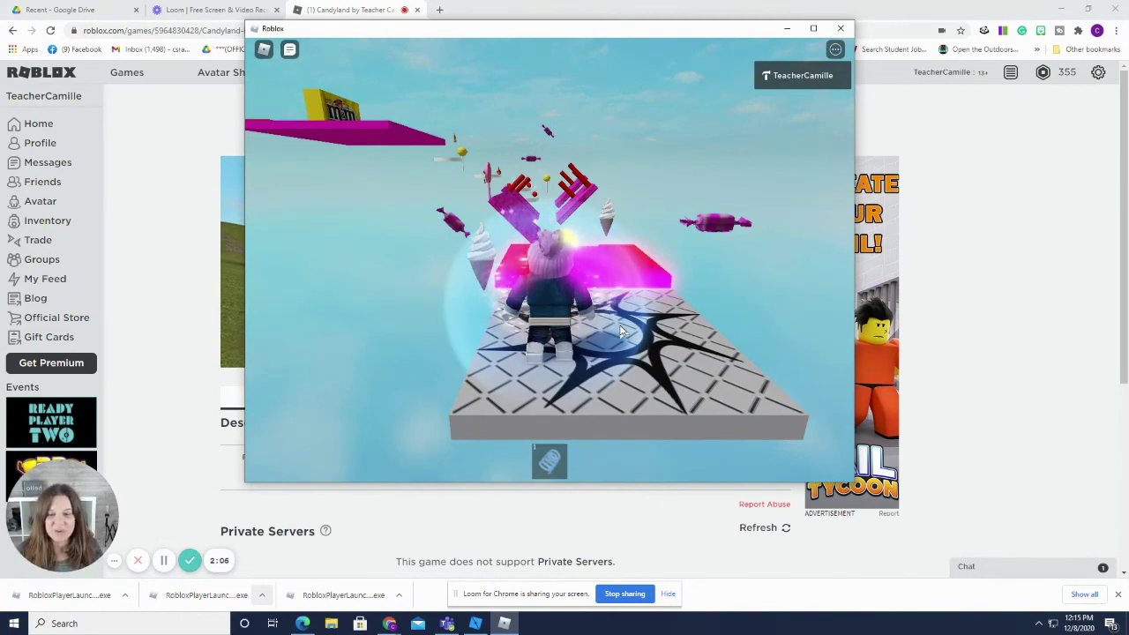
{"action": "left_click", "coordinate": [114, 562]}
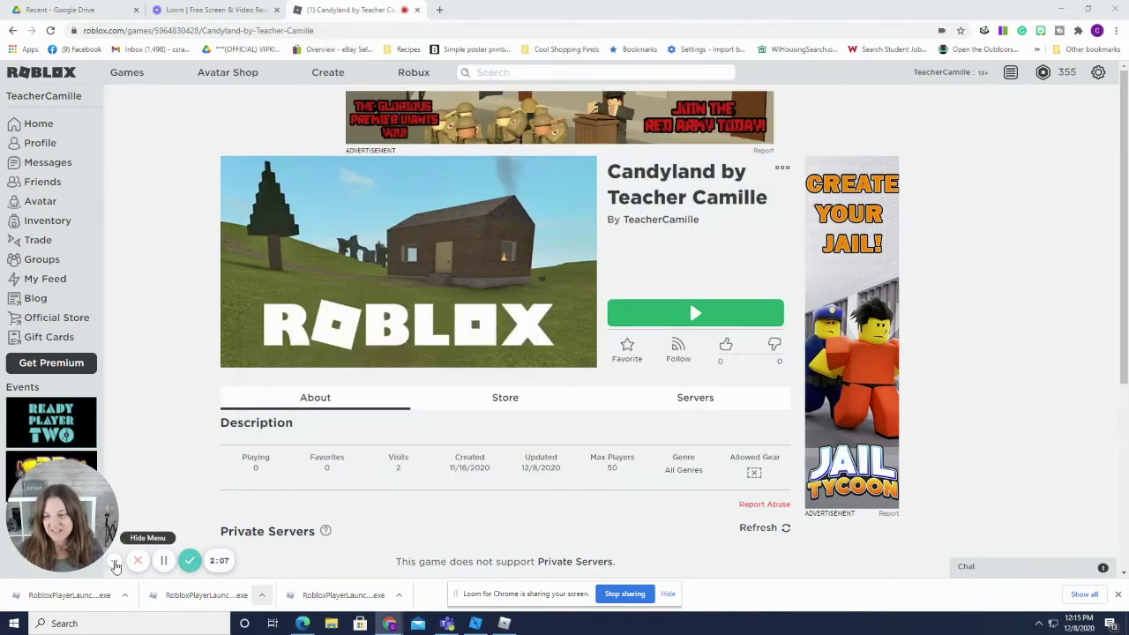
{"action": "left_click", "coordinate": [115, 566]}
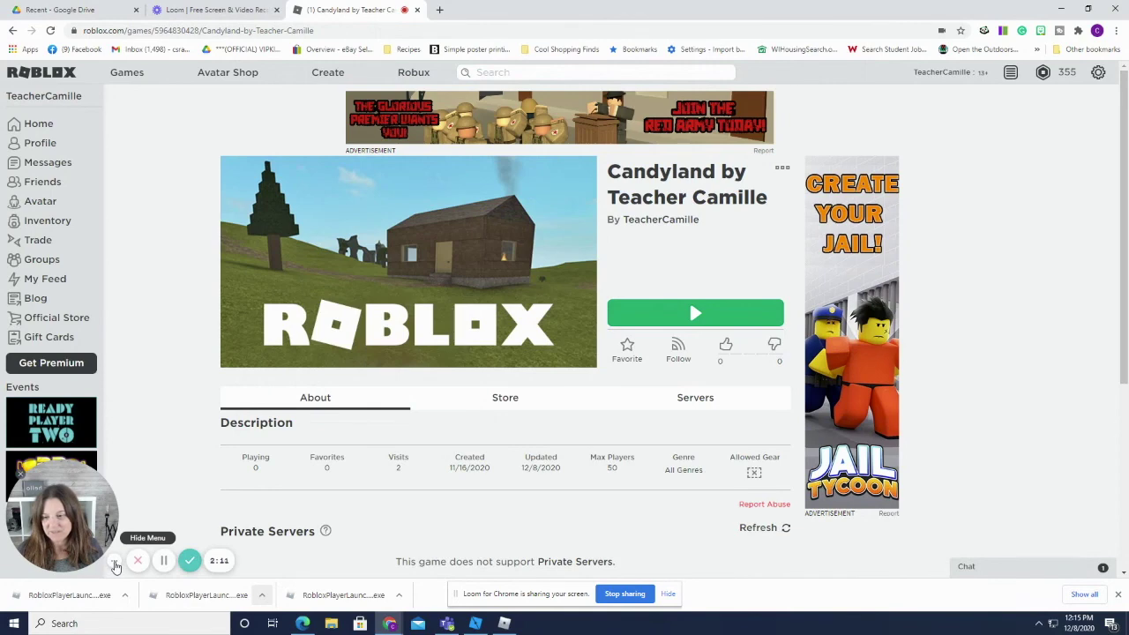
{"action": "left_click", "coordinate": [112, 563]}
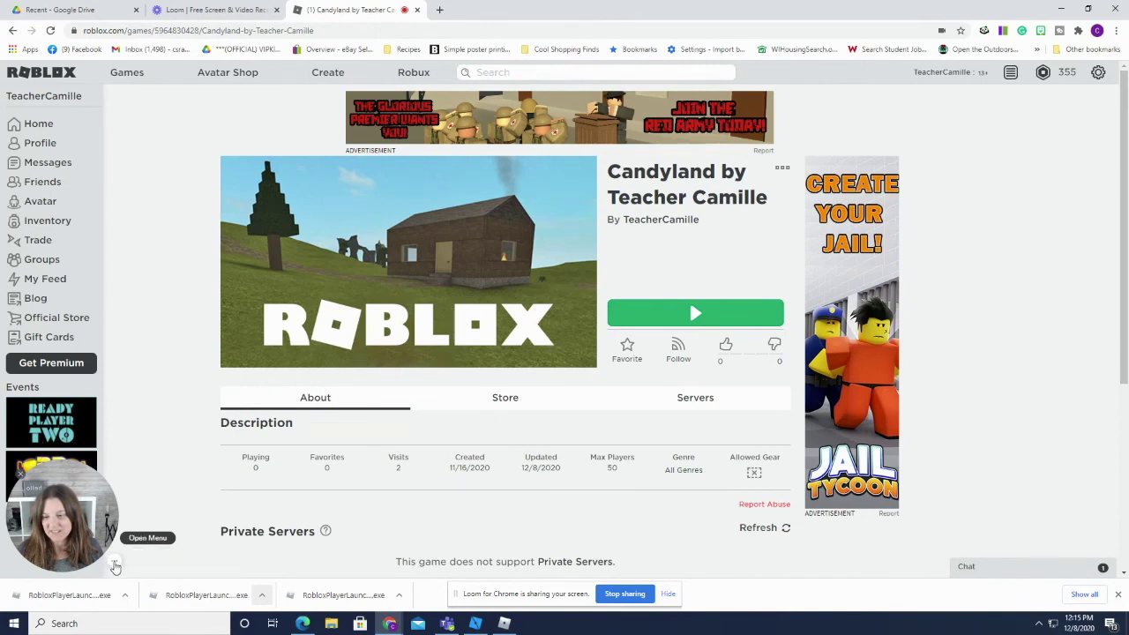
{"action": "left_click", "coordinate": [115, 565]}
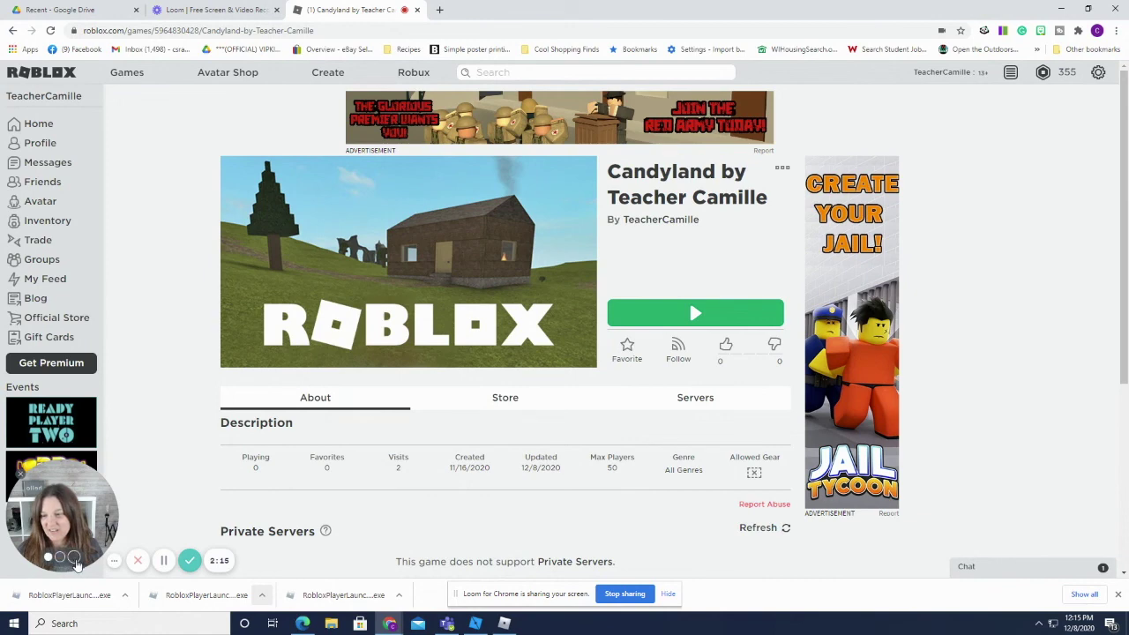
{"action": "left_click", "coordinate": [75, 558]}
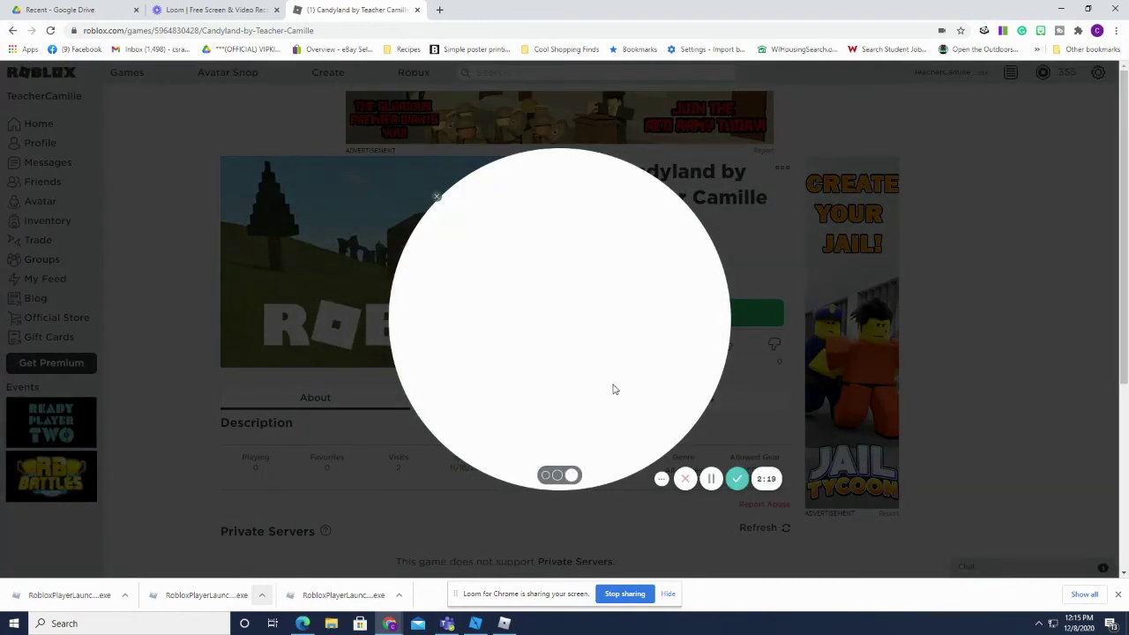